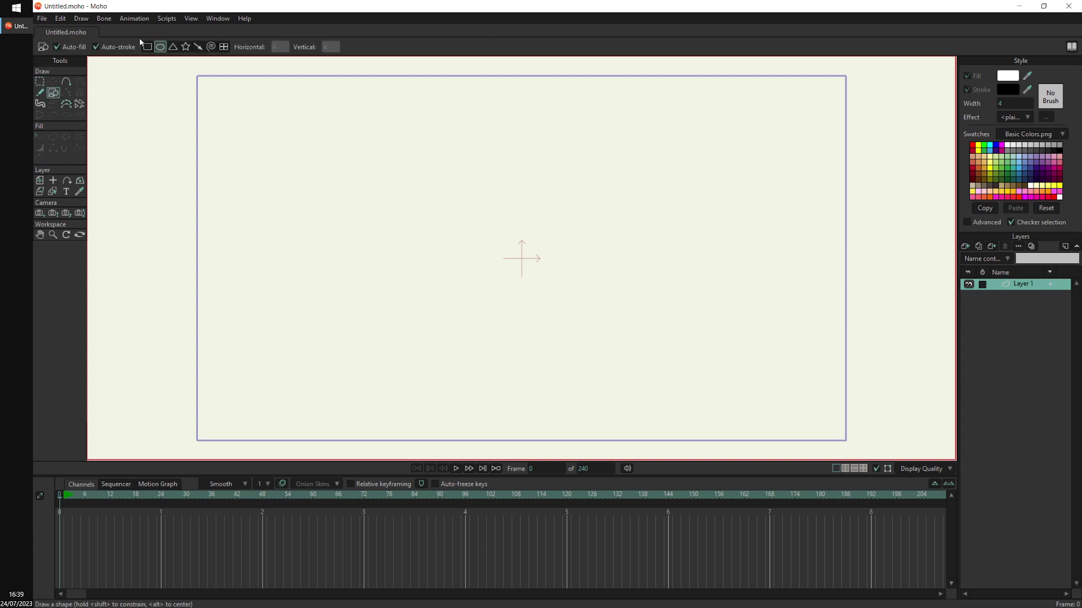
# - Draw two separate circles on the canvas, one left of centre and a slightly larger one near the centre
pyautogui.moveTo(297, 191); pyautogui.dragTo(435, 324)
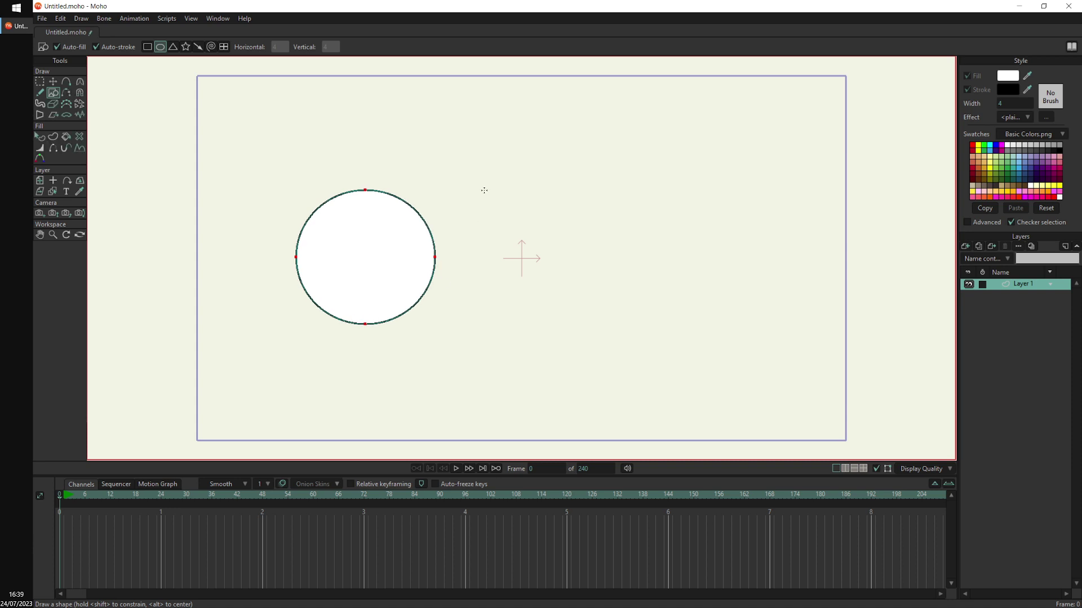
pyautogui.moveTo(464, 147)
pyautogui.mouseDown()
pyautogui.moveTo(560, 258)
pyautogui.moveTo(619, 294)
pyautogui.mouseUp()
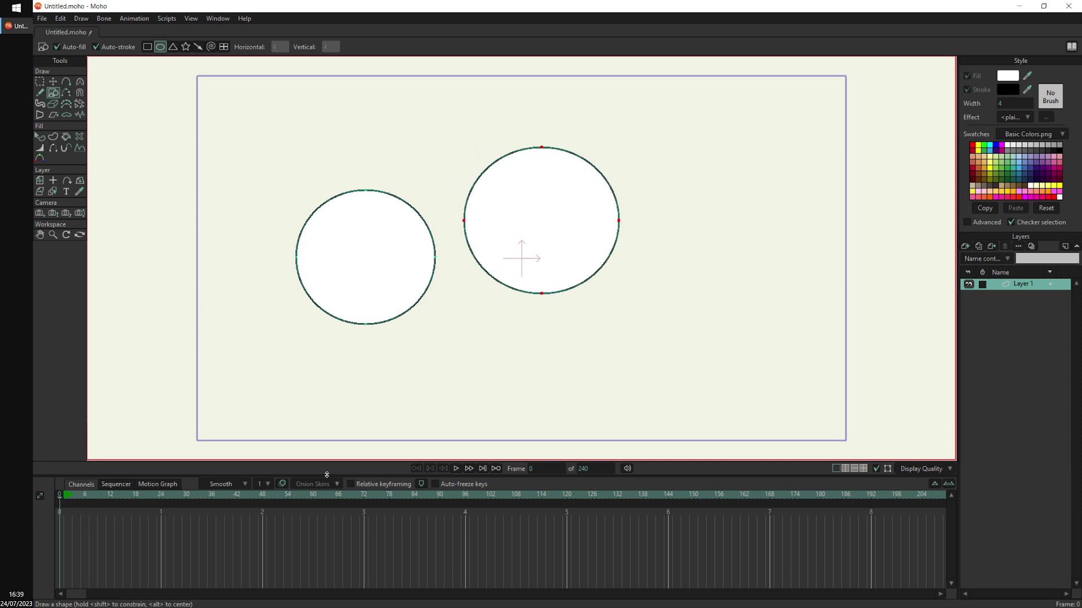
# - Fill the smaller left circle with red and the larger circle with cyan, keeping their black strokes
pyautogui.click(45, 135)
pyautogui.click(365, 232)
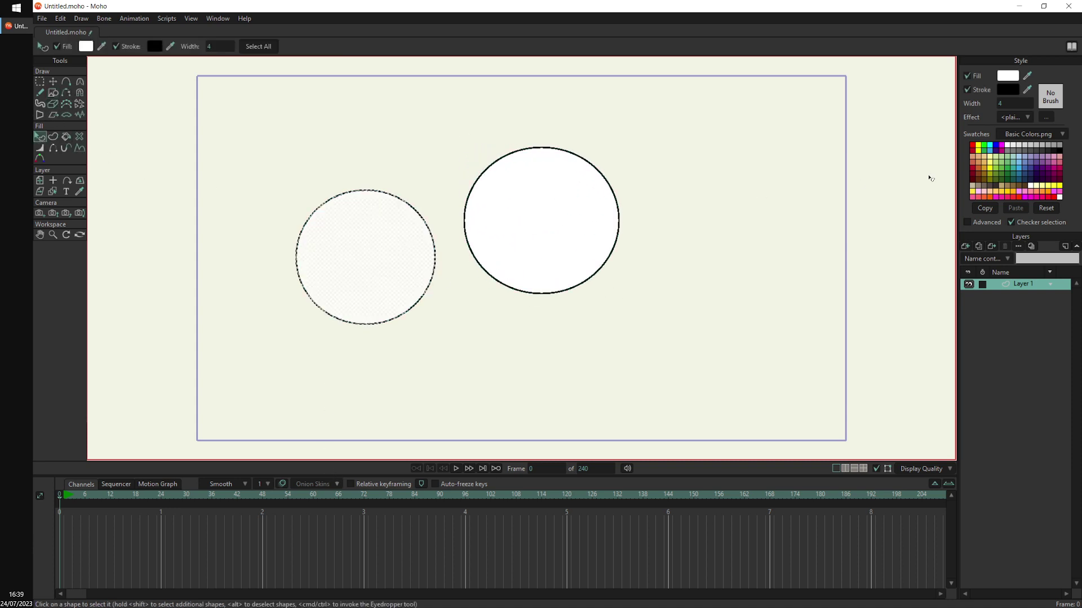
pyautogui.click(976, 146)
pyautogui.click(540, 220)
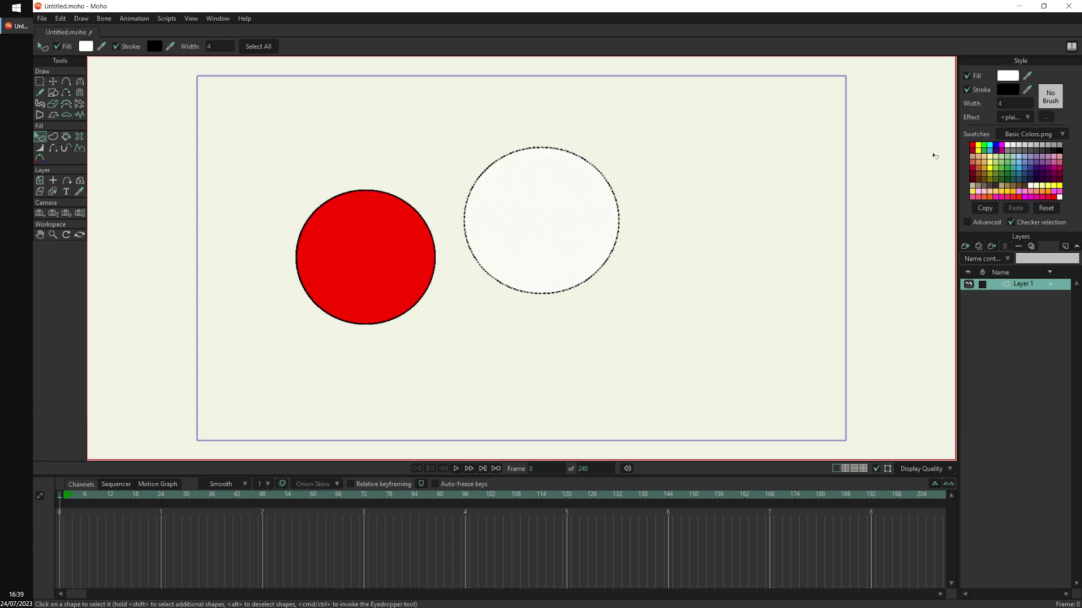
pyautogui.keyDown('shift'); pyautogui.click(991, 146); pyautogui.keyUp('shift')
pyautogui.keyDown('shift'); pyautogui.click(995, 151); pyautogui.keyUp('shift')
pyautogui.click(990, 146)
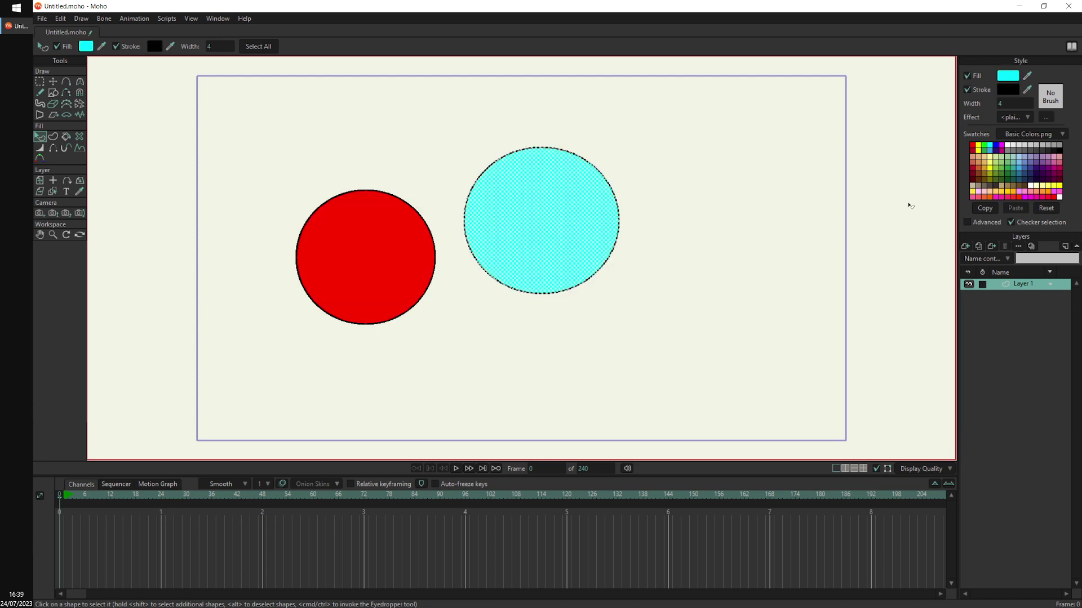
pyautogui.click(735, 239)
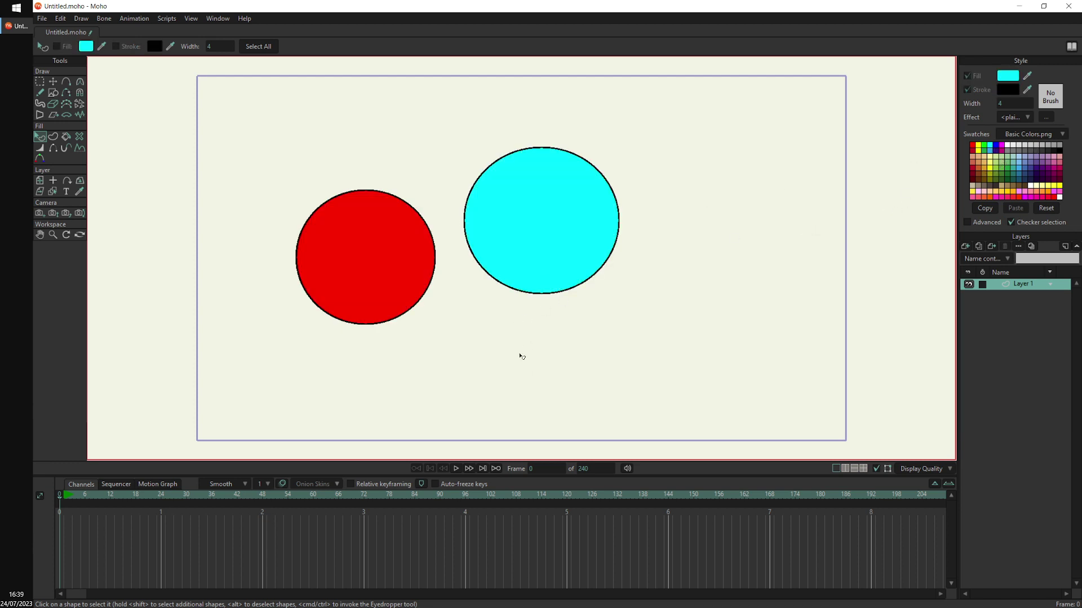
# - Show the advanced style options and check the shape list and the names of both circles
pyautogui.click(968, 223)
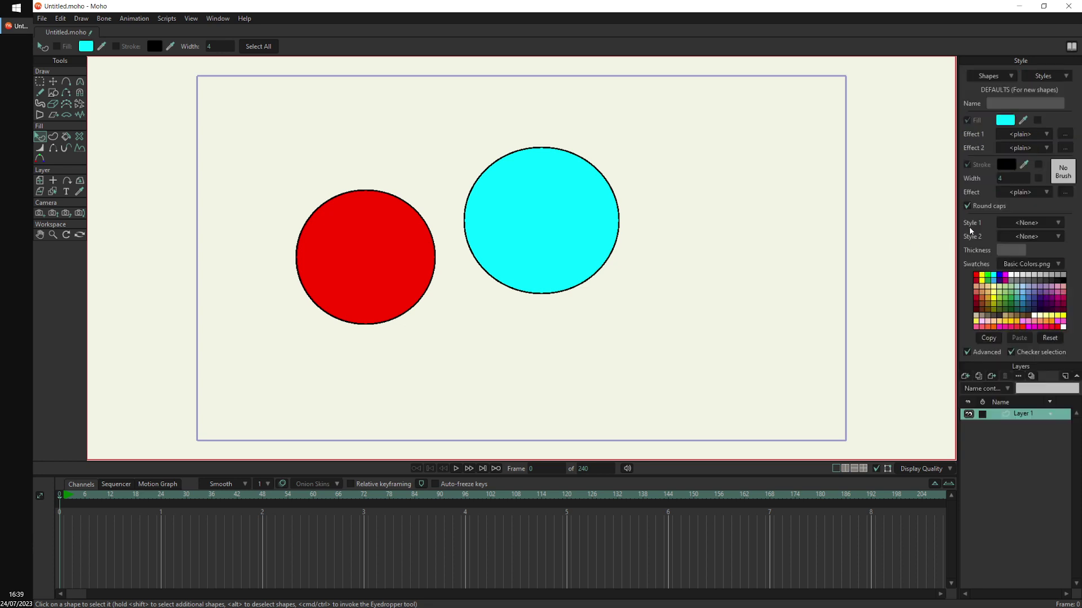
pyautogui.click(996, 78)
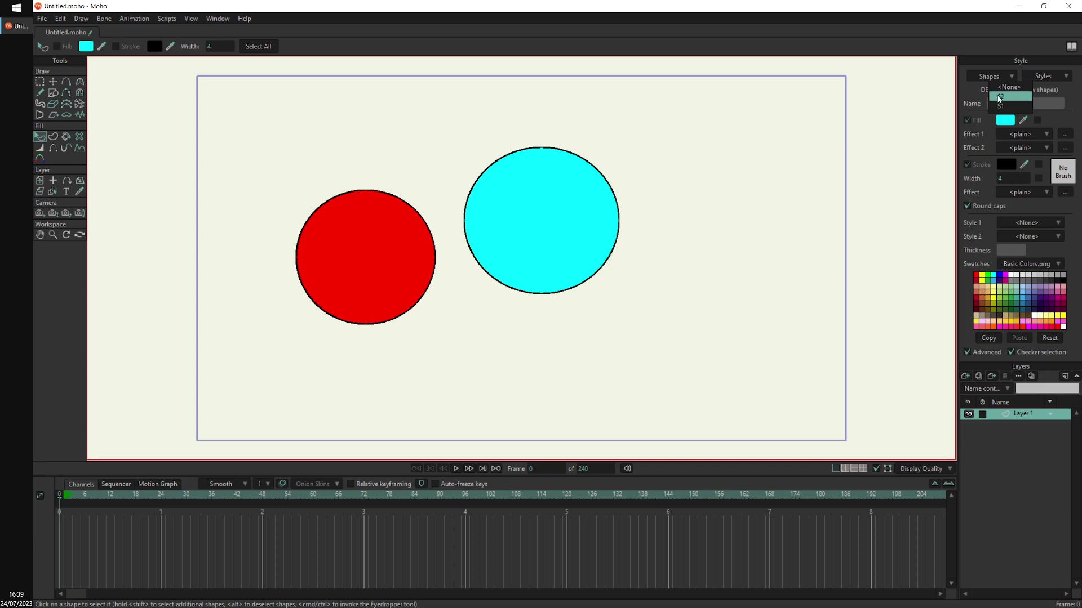
pyautogui.click(898, 141)
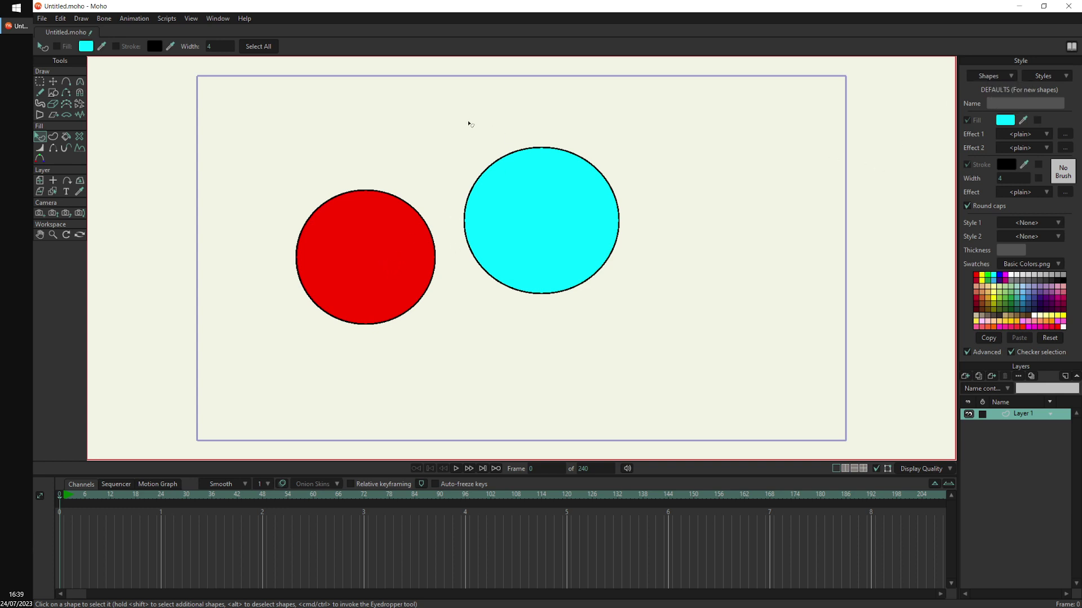
pyautogui.click(382, 296)
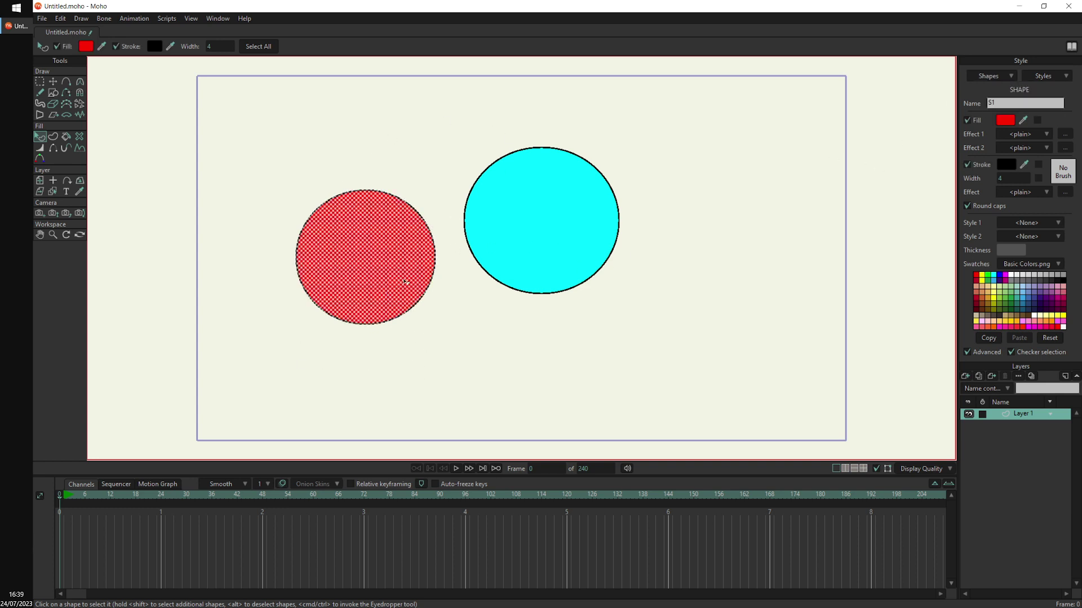
pyautogui.click(553, 223)
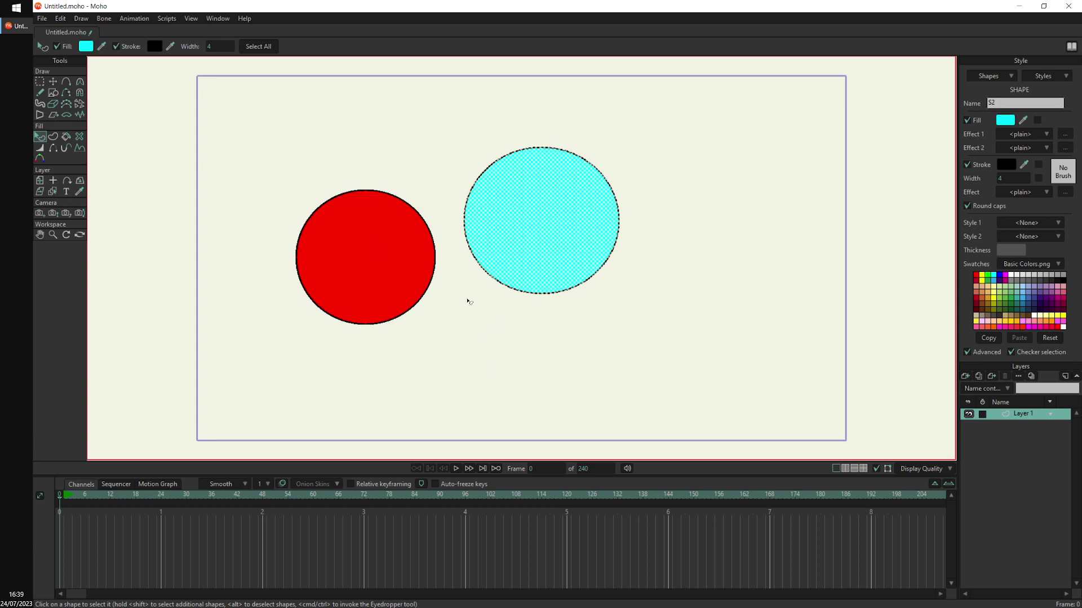
# - Rename the red circle's shape to Red and the cyan circle's shape to Blue
pyautogui.click(363, 267)
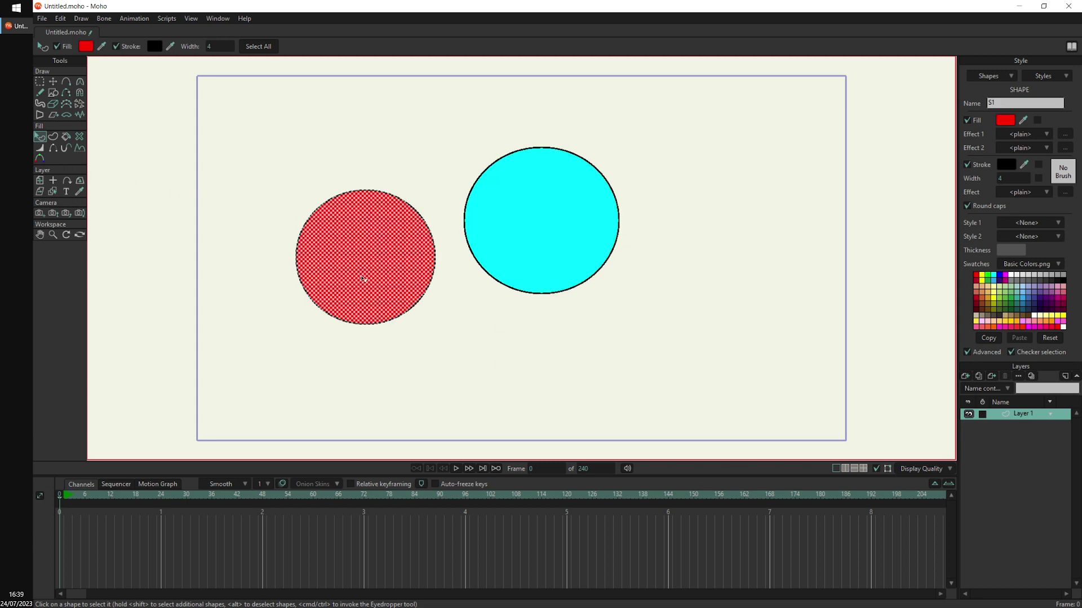
pyautogui.click(1007, 105)
pyautogui.write('Red')
pyautogui.click(541, 250)
pyautogui.click(1001, 106)
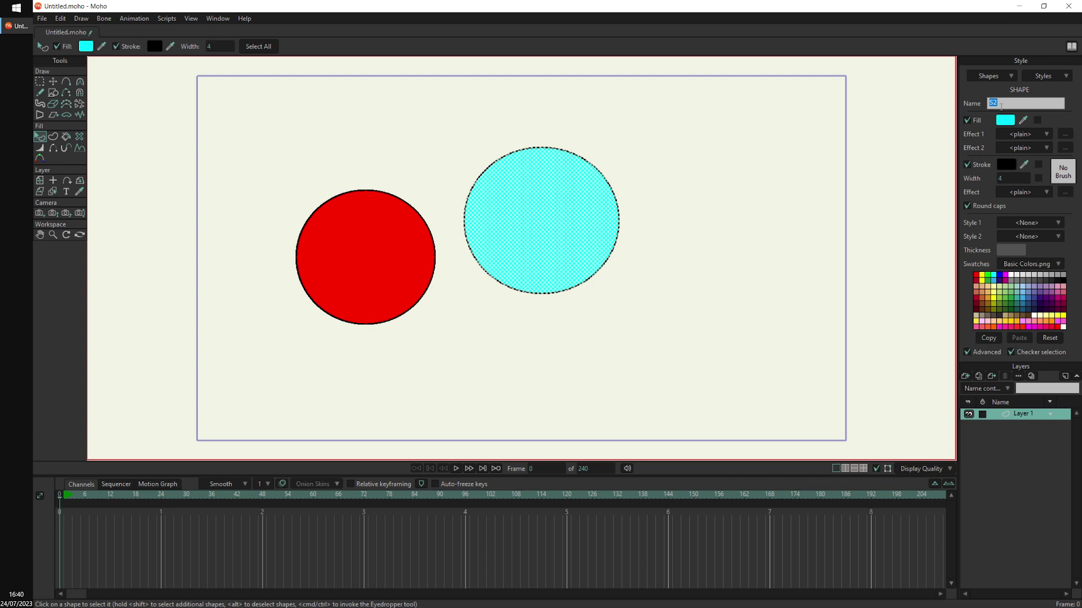
pyautogui.write('Blue')
# - Select the Red shape by name from the list of shapes and look over the renamed entries
pyautogui.click(991, 74)
pyautogui.click(998, 79)
pyautogui.click(1008, 107)
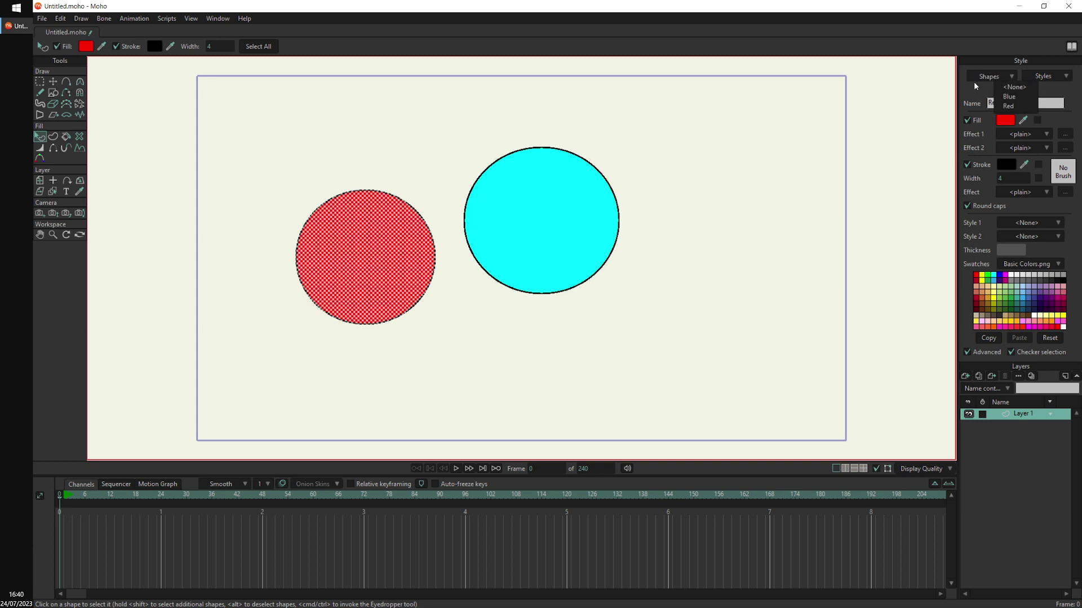
pyautogui.click(912, 125)
# - Alternate the selection between the red and cyan circles on the canvas to compare their style settings, and finish with nothing selected
pyautogui.click(529, 225)
pyautogui.click(365, 283)
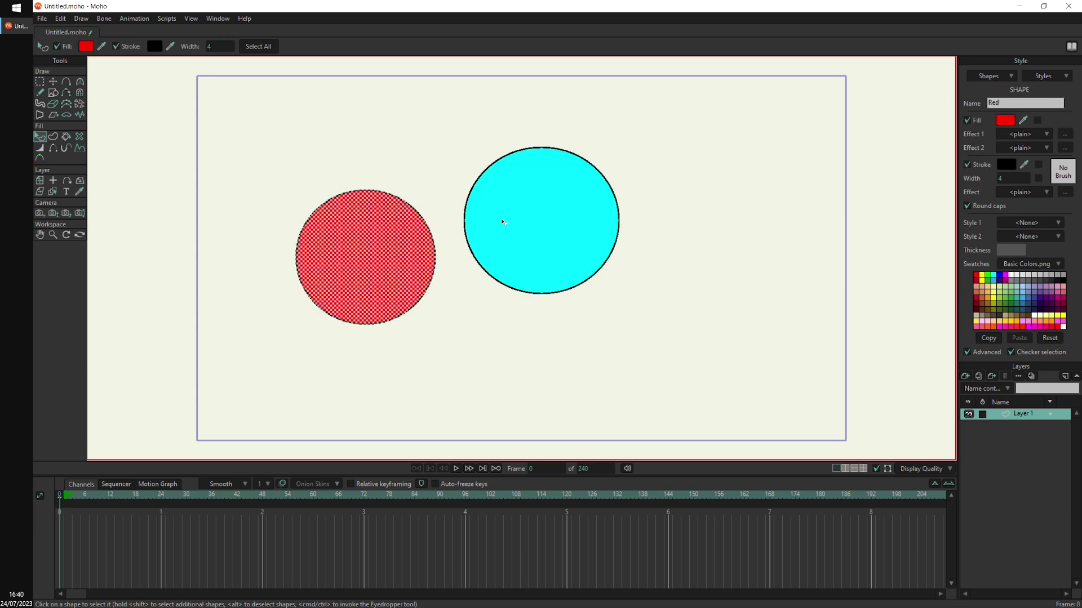
pyautogui.click(502, 225)
pyautogui.click(360, 280)
pyautogui.click(556, 234)
pyautogui.click(423, 290)
pyautogui.click(462, 340)
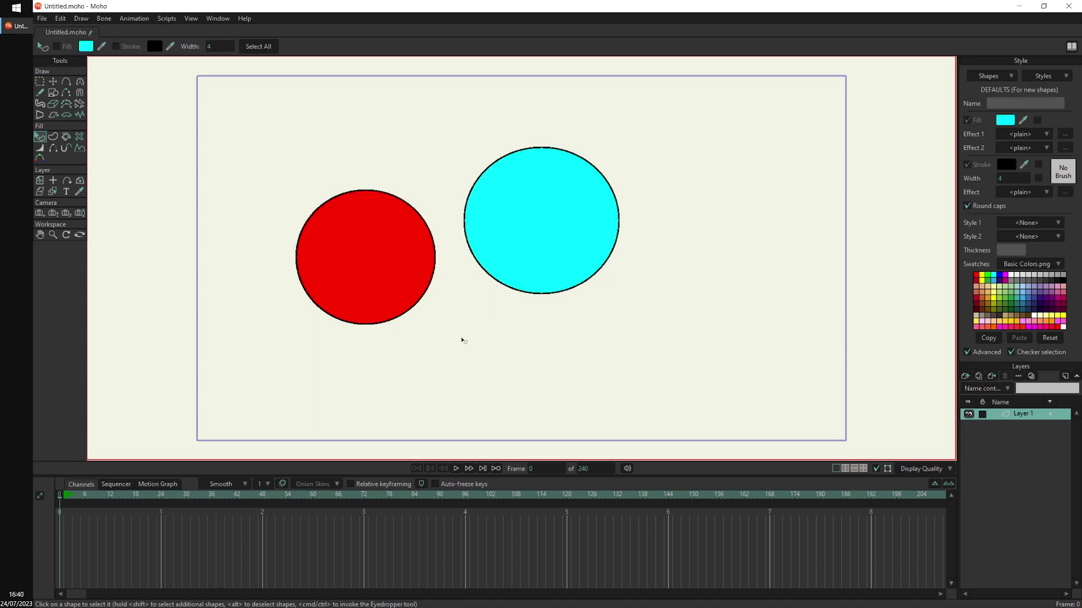
pyautogui.click(385, 250)
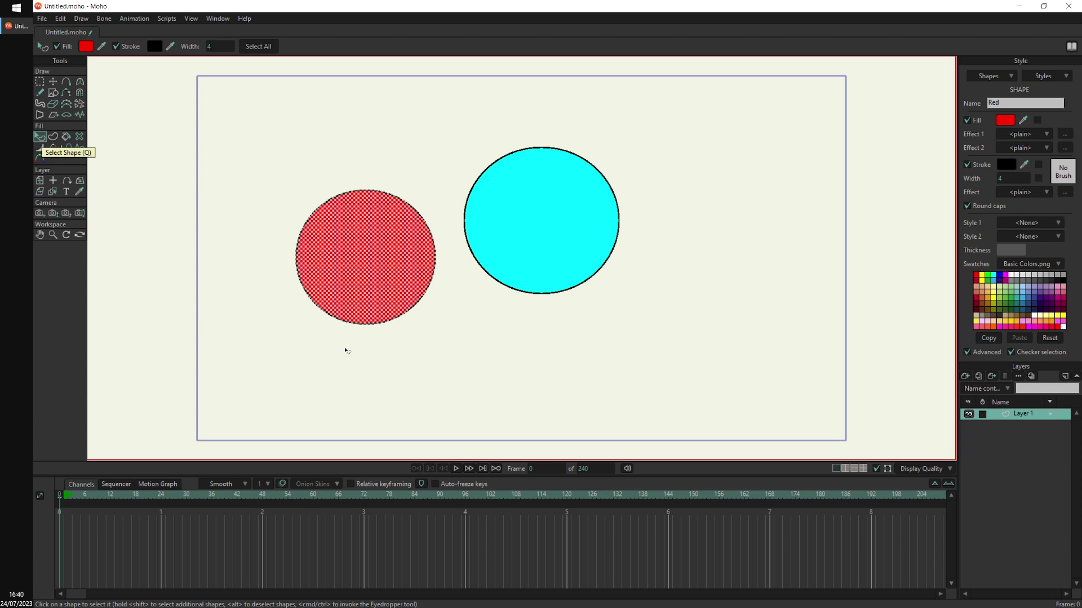
pyautogui.click(370, 371)
# - Create a new style and set its fill colour to bright green
pyautogui.click(1028, 78)
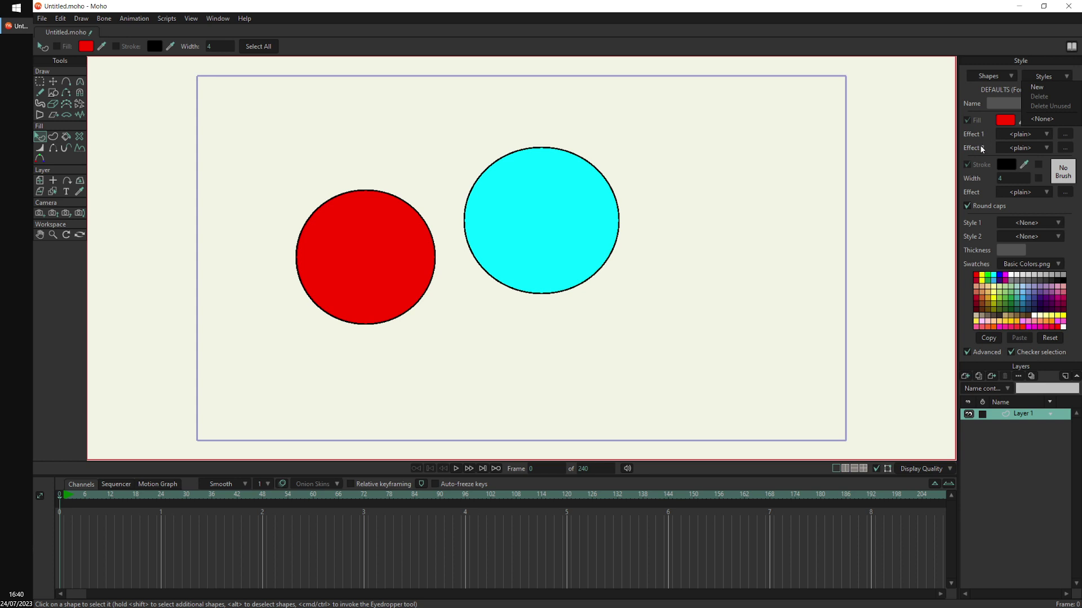
pyautogui.click(1048, 88)
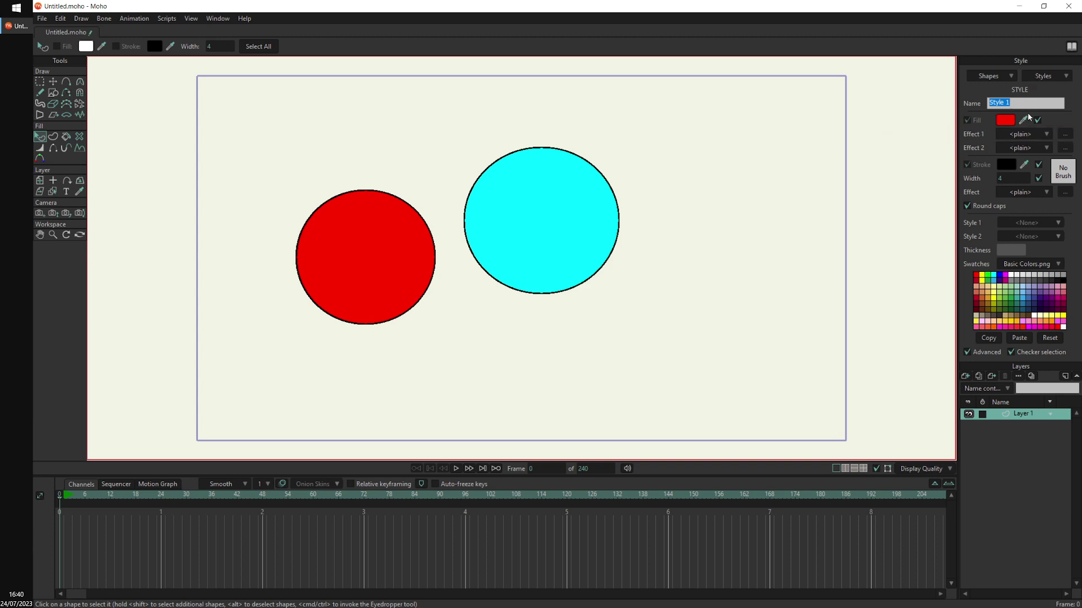
pyautogui.click(1008, 122)
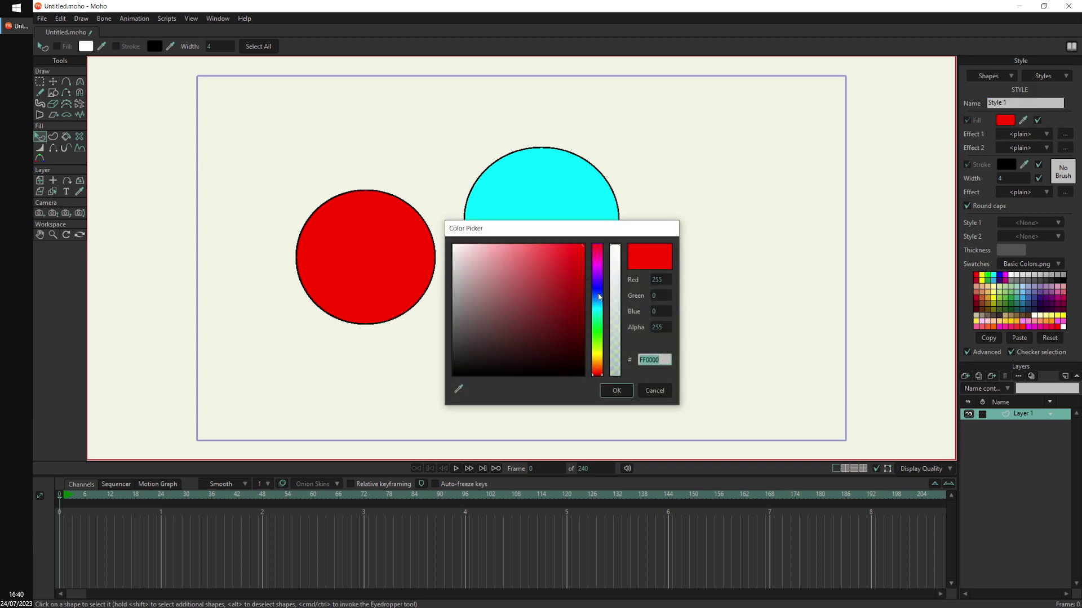
pyautogui.click(596, 332)
pyautogui.click(584, 256)
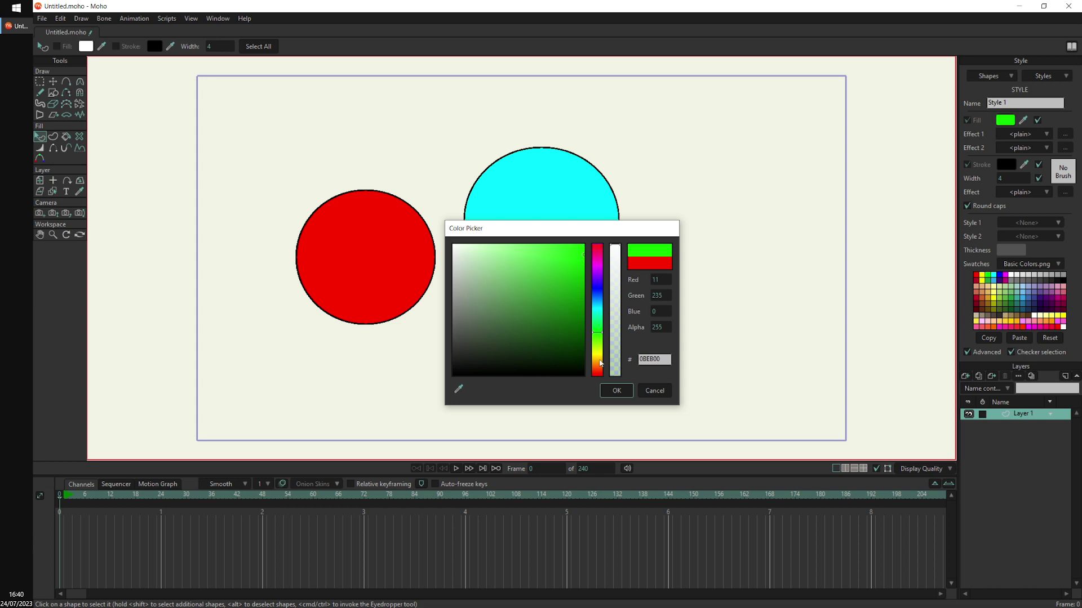
pyautogui.click(616, 391)
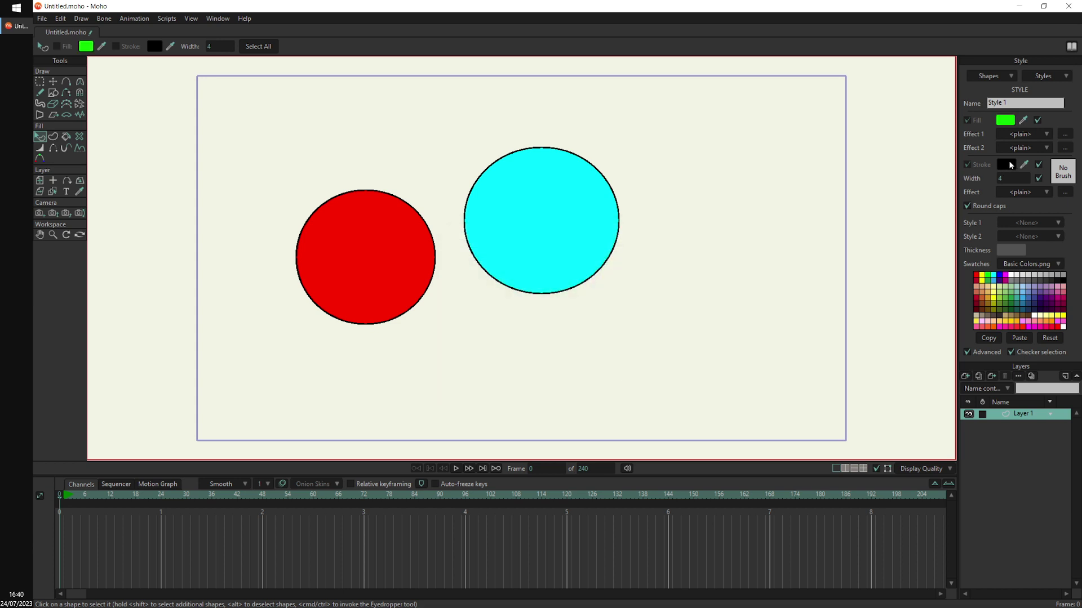
# - Set the new style's stroke colour to magenta F300EA and its stroke width to 10
pyautogui.click(1009, 166)
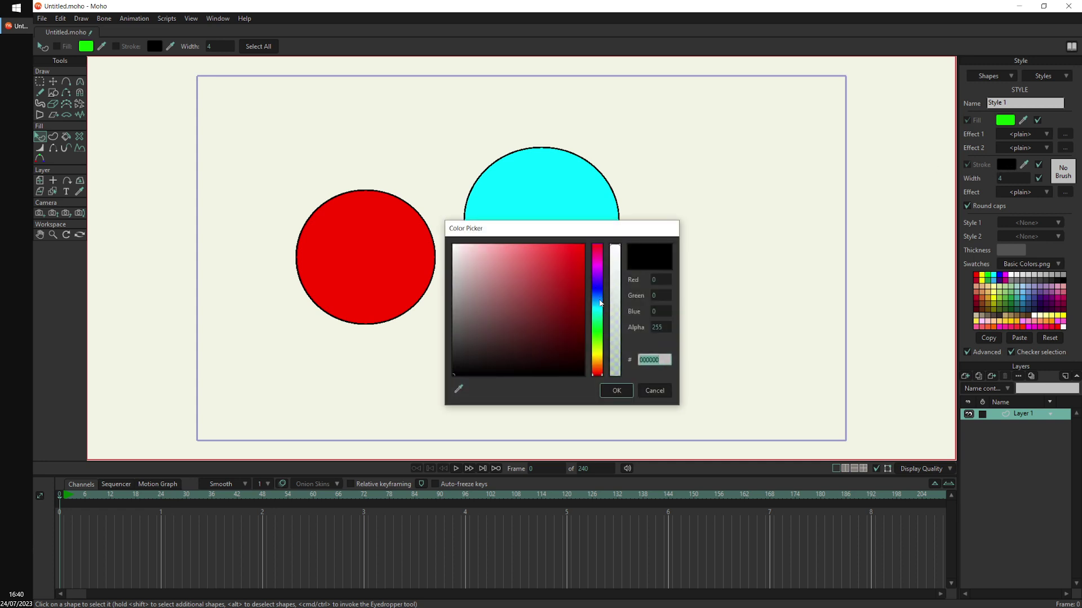
pyautogui.click(598, 265)
pyautogui.click(583, 250)
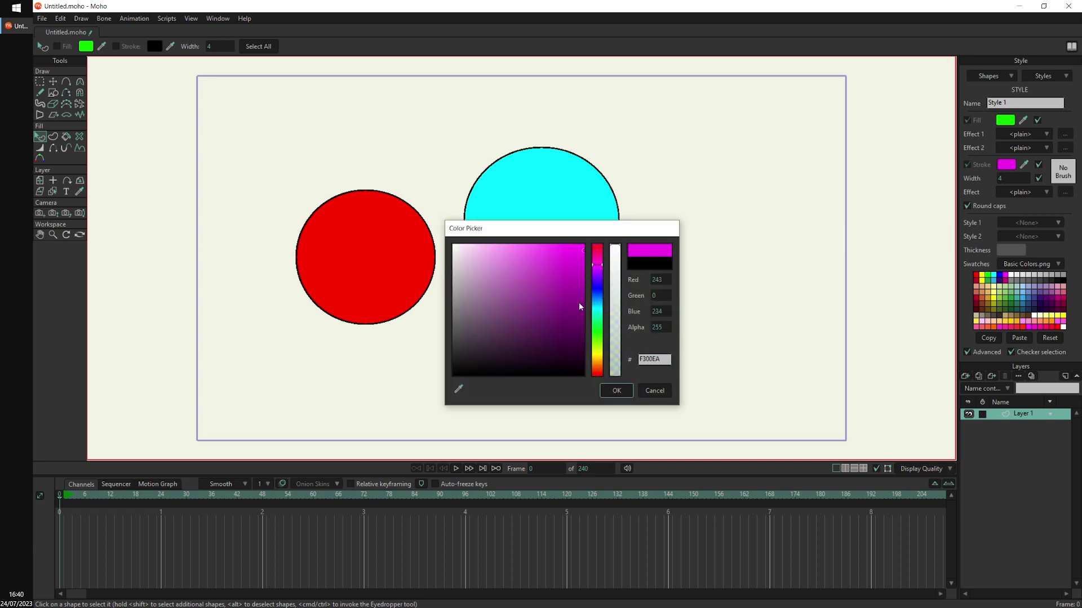
pyautogui.click(616, 390)
pyautogui.doubleClick(1013, 179)
pyautogui.write('10')
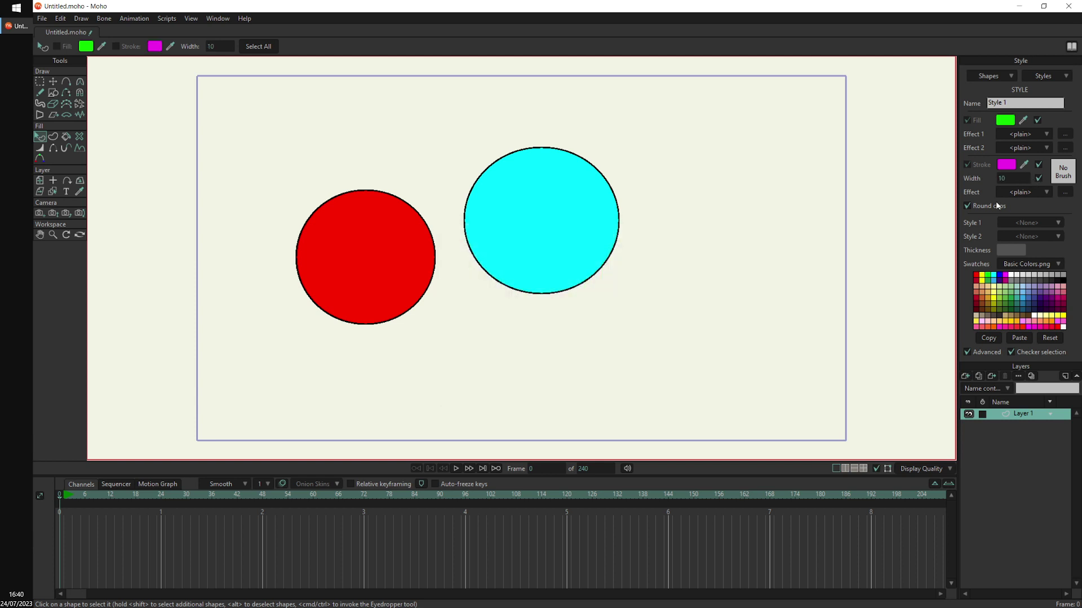
# - Assign the textured brush Brush504.png to the new style's stroke
pyautogui.click(1058, 176)
pyautogui.click(485, 198)
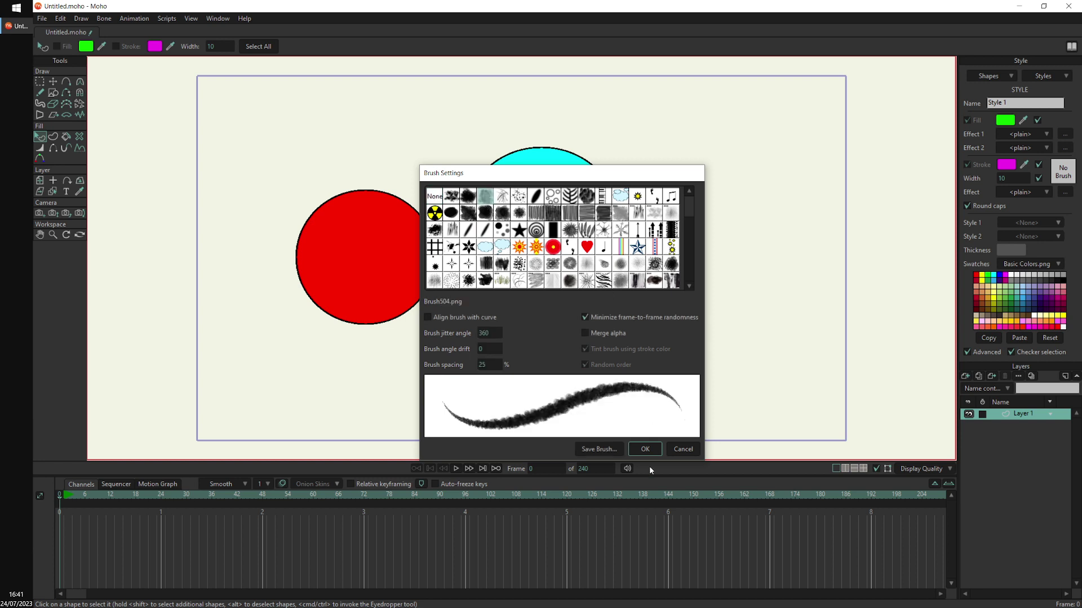
pyautogui.click(644, 449)
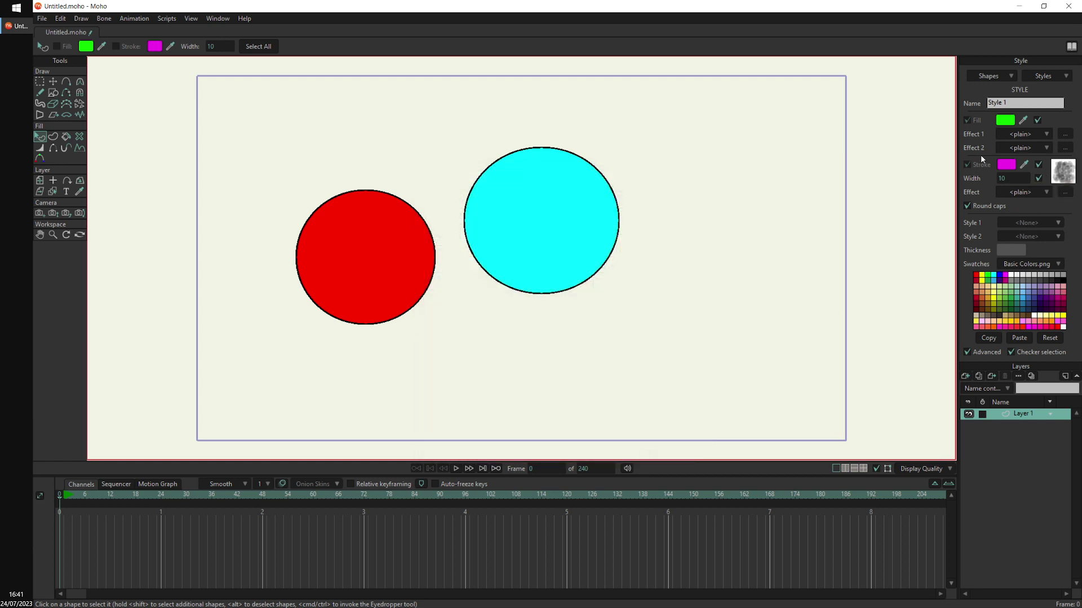
# - Return from style editing to the defaults for new shapes and assign Style 1 as their first style
pyautogui.click(1051, 82)
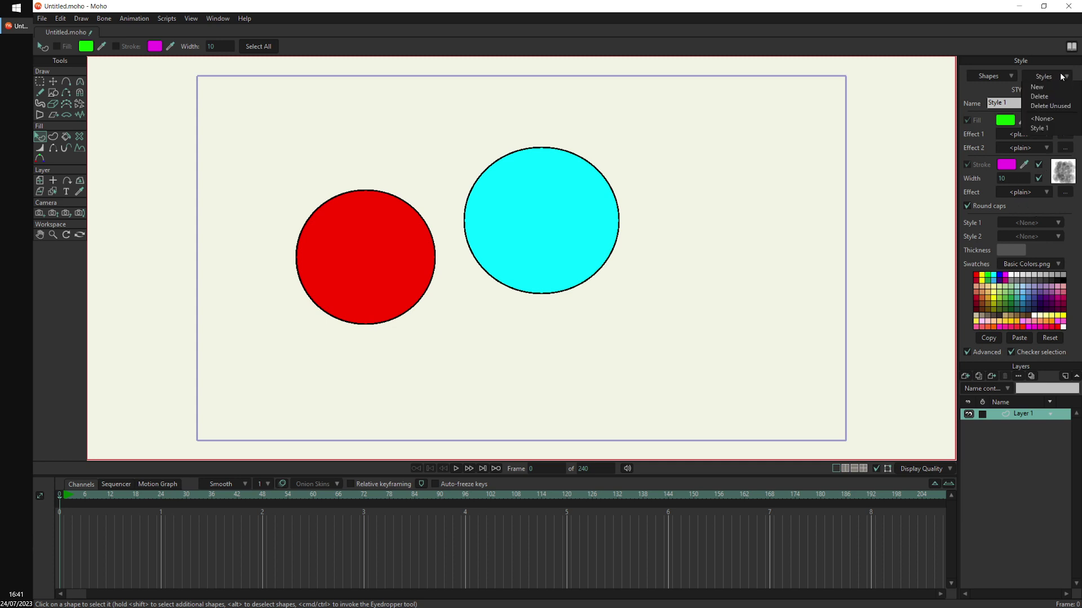
pyautogui.click(1052, 119)
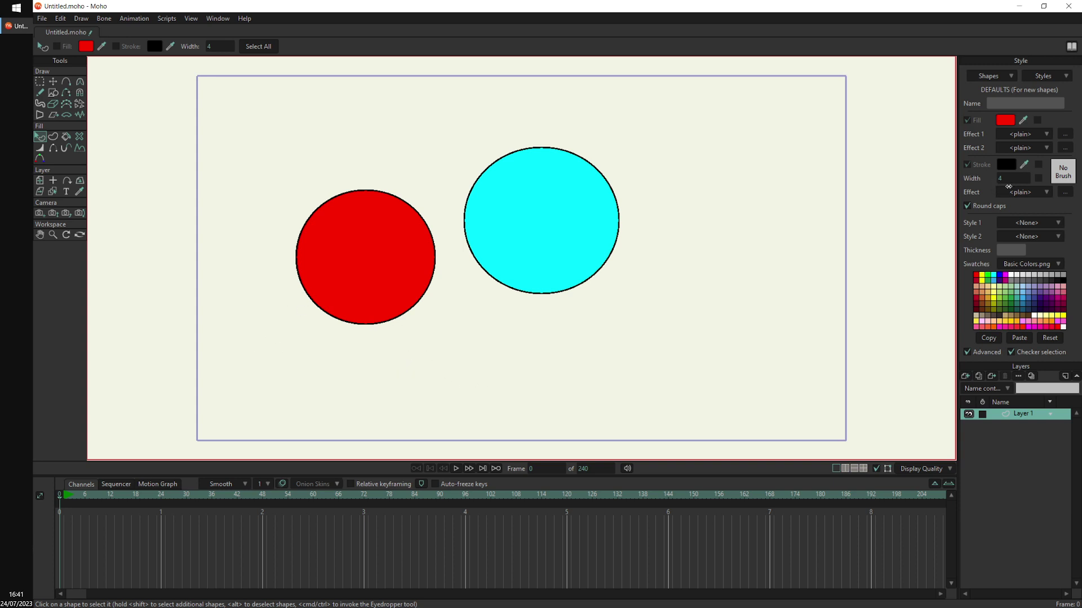
pyautogui.click(1033, 223)
pyautogui.click(1043, 243)
# - Draw a third circle below and to the right of the cyan one using Style 1, and inspect its brushed outline
pyautogui.click(56, 94)
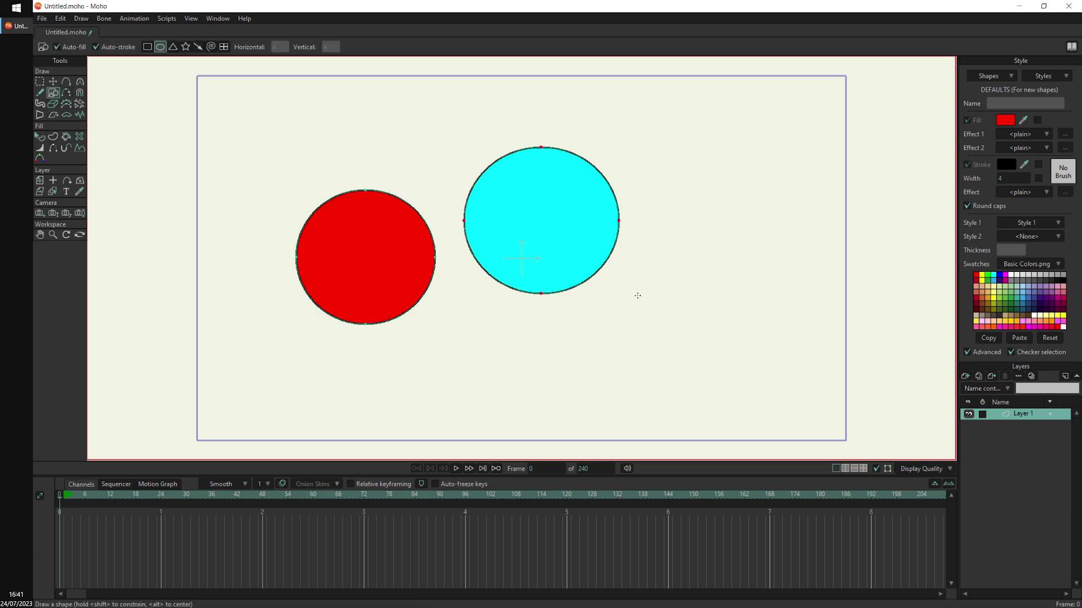
pyautogui.moveTo(641, 252); pyautogui.dragTo(802, 405)
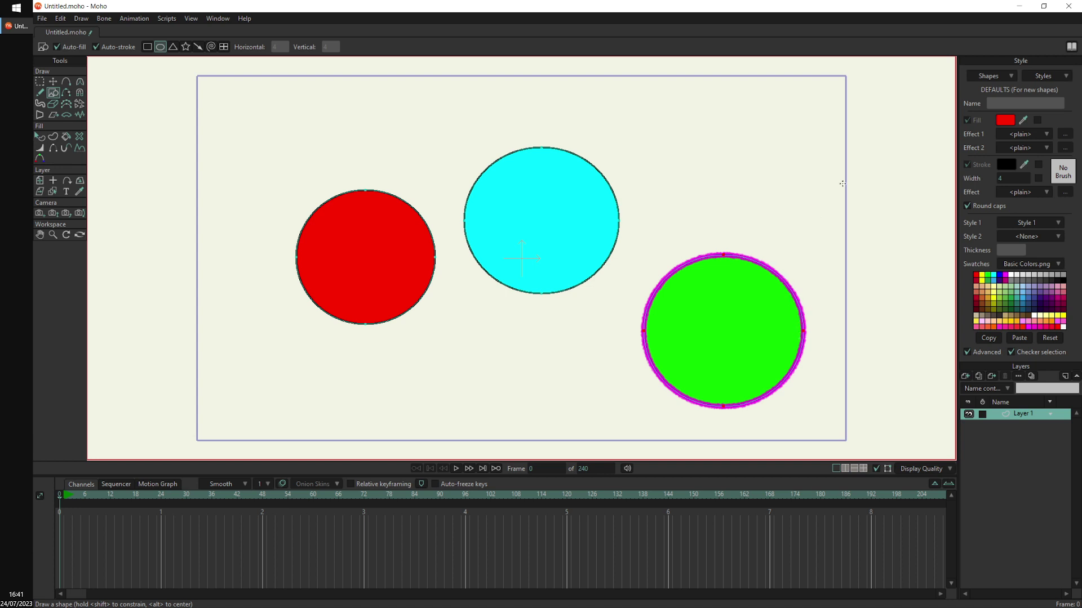
pyautogui.scroll(3, 749, 279)
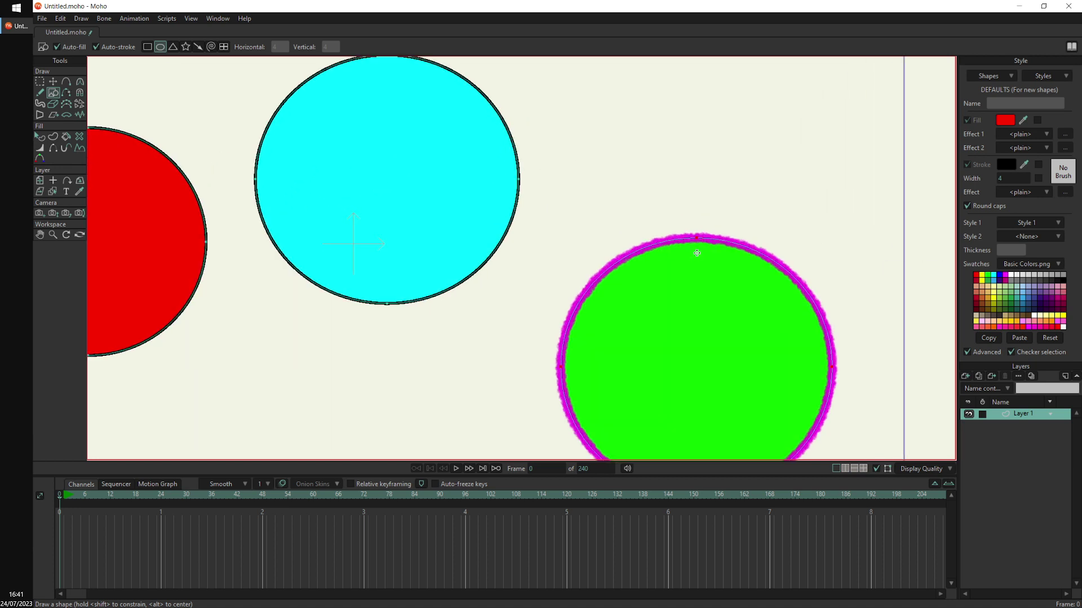
pyautogui.scroll(-2, 697, 253)
pyautogui.press('t')
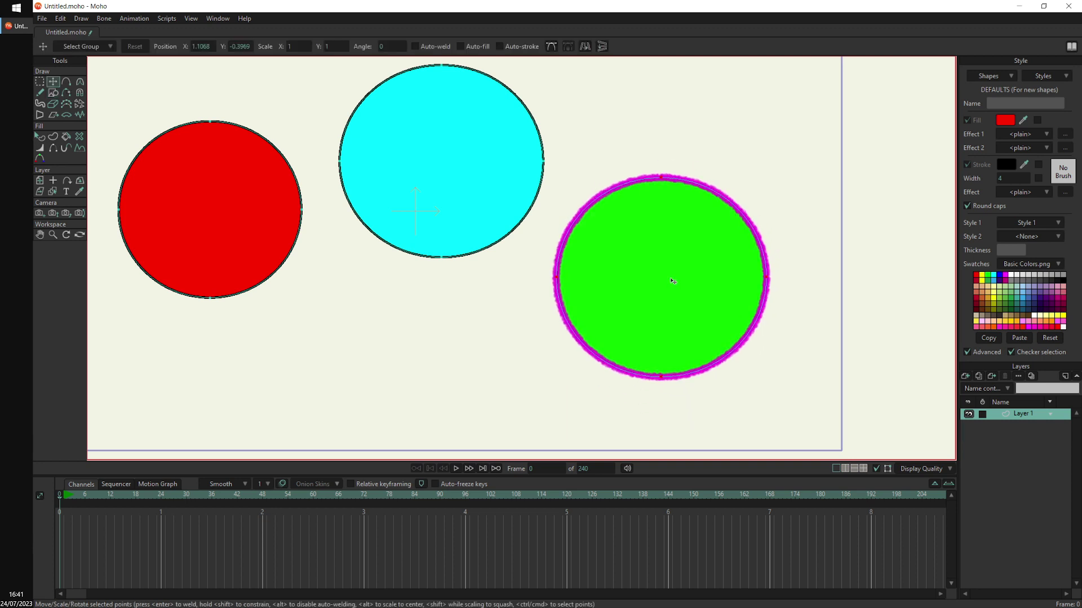
pyautogui.scroll(-2, 672, 281)
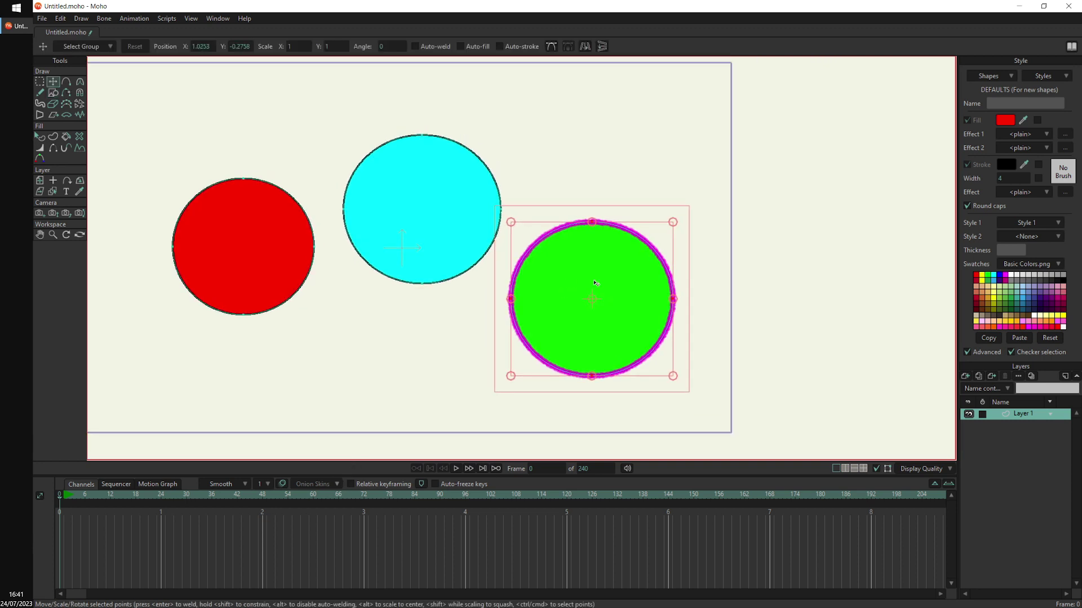
# - Select the green circle and remove its first style by setting Style 1 to <None>
pyautogui.click(40, 137)
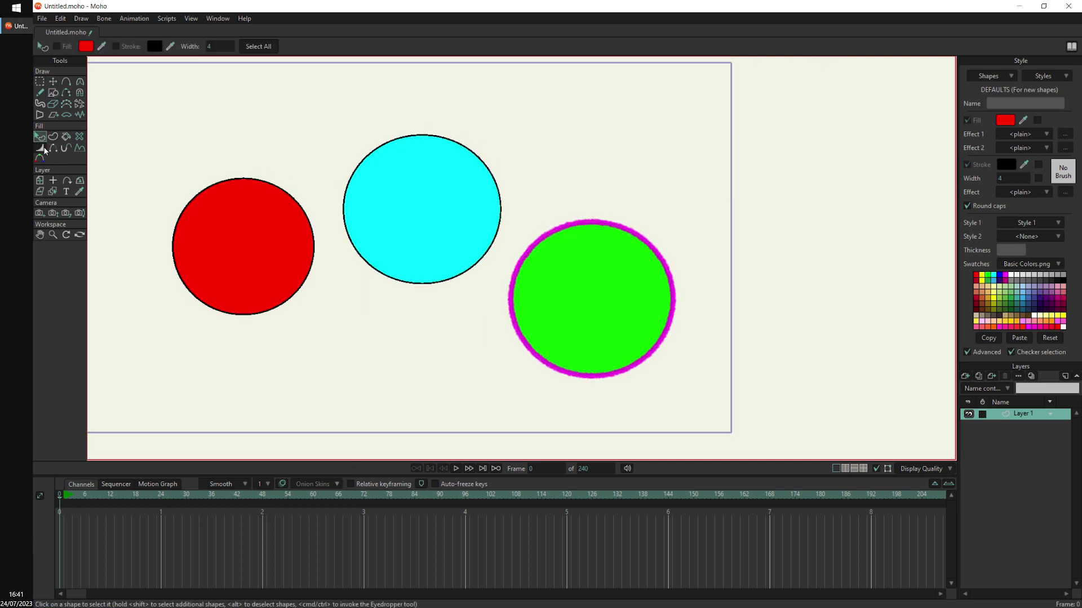
pyautogui.click(596, 286)
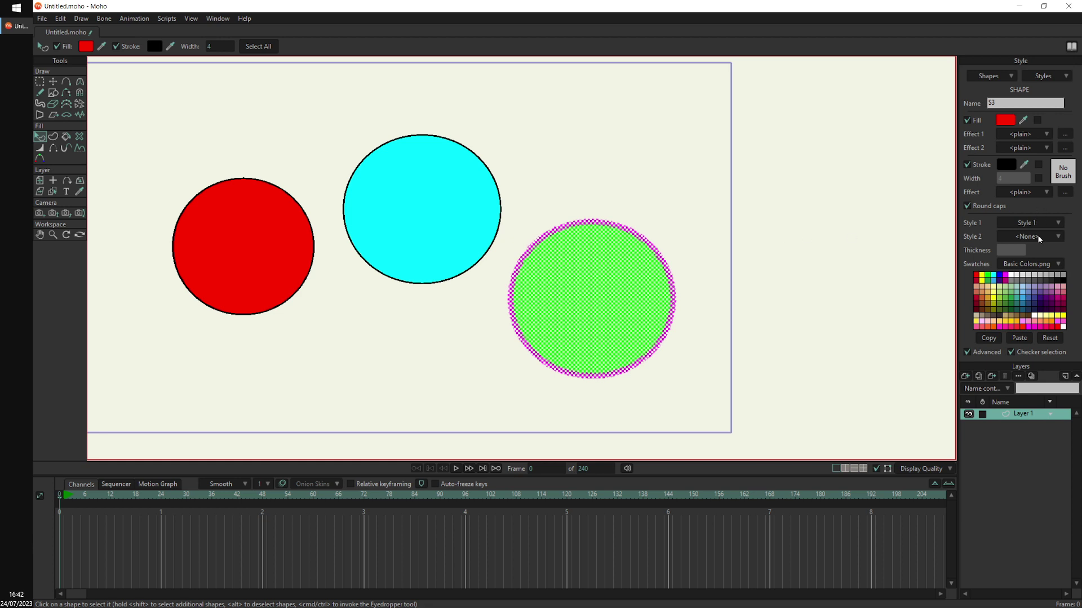
pyautogui.click(1051, 223)
pyautogui.click(700, 241)
pyautogui.click(601, 287)
pyautogui.click(1032, 224)
pyautogui.click(1049, 234)
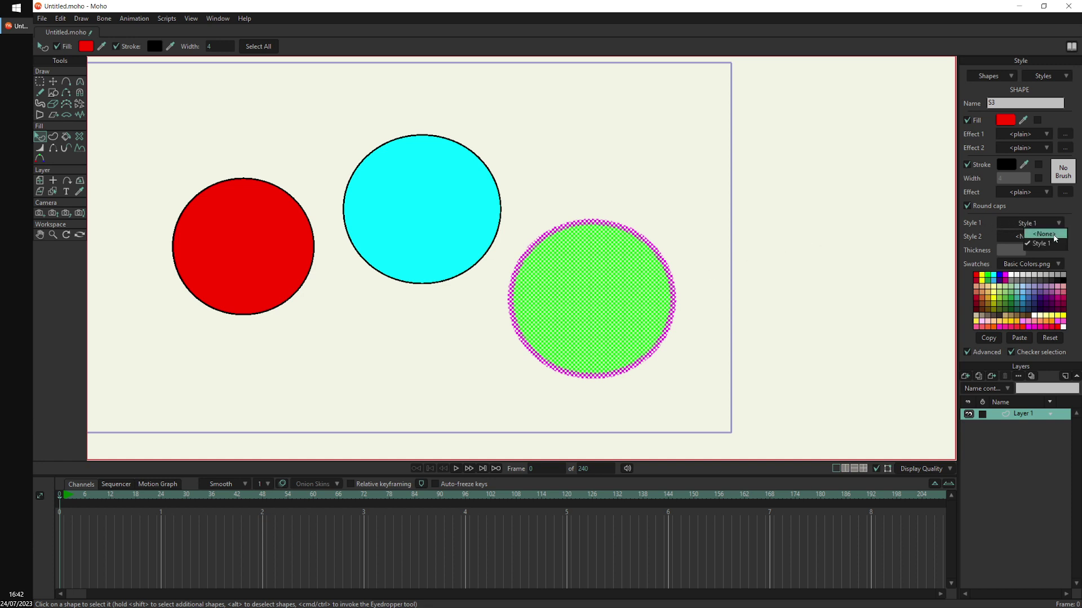
pyautogui.click(793, 287)
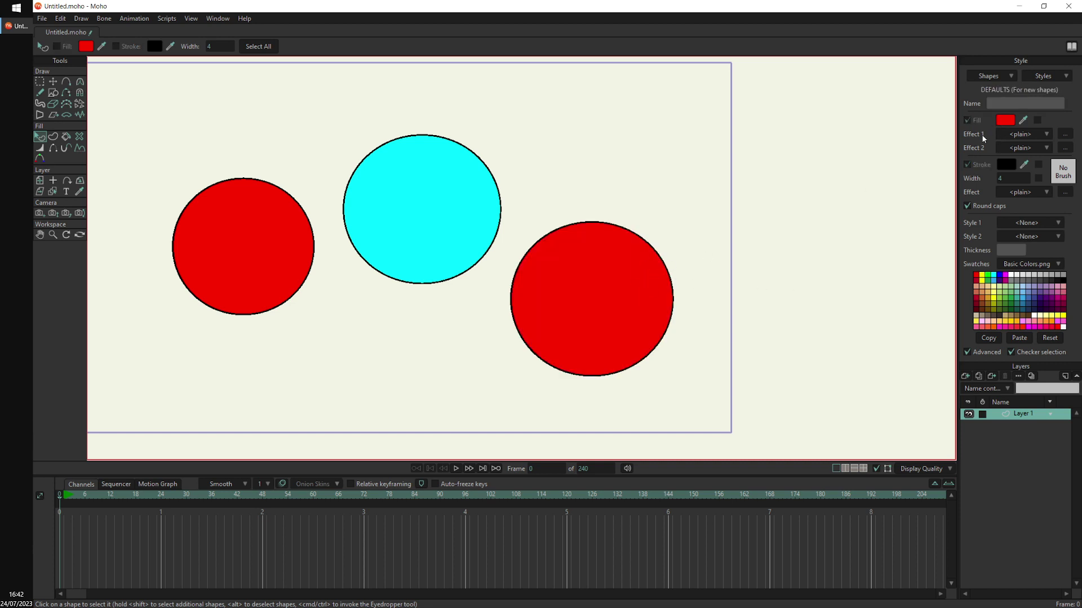
# - Reassign Style 1 as the first style of the third circle and deselect it
pyautogui.click(620, 320)
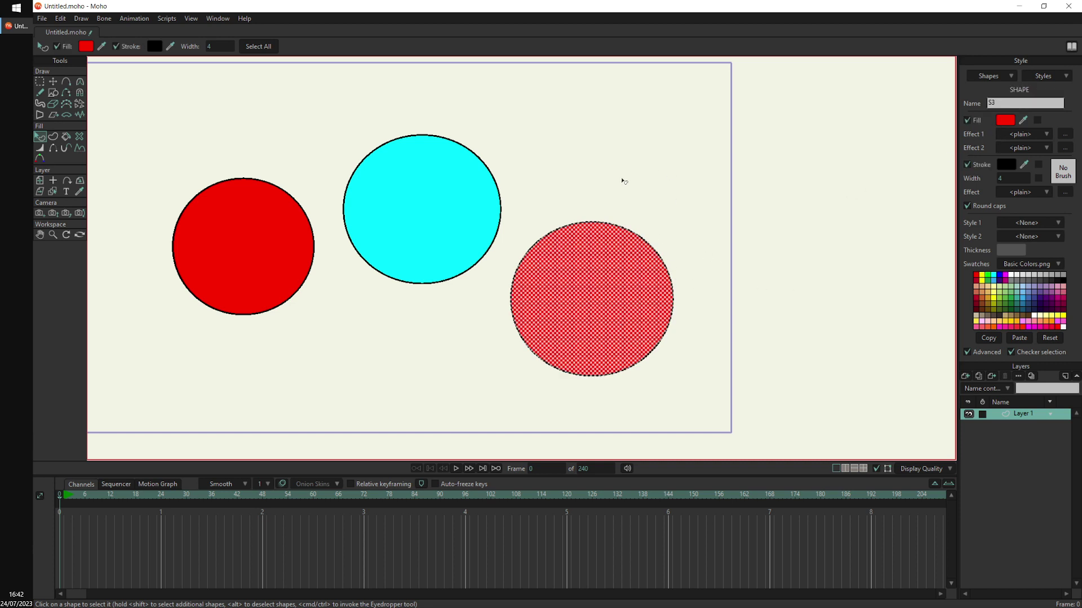
pyautogui.click(1028, 222)
pyautogui.click(1034, 244)
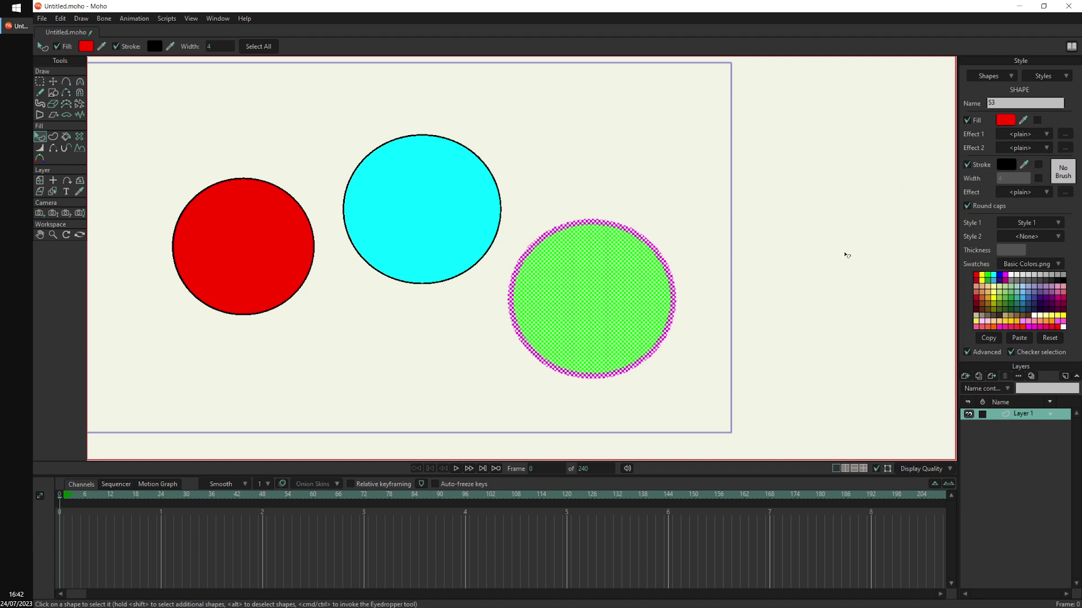
pyautogui.click(676, 249)
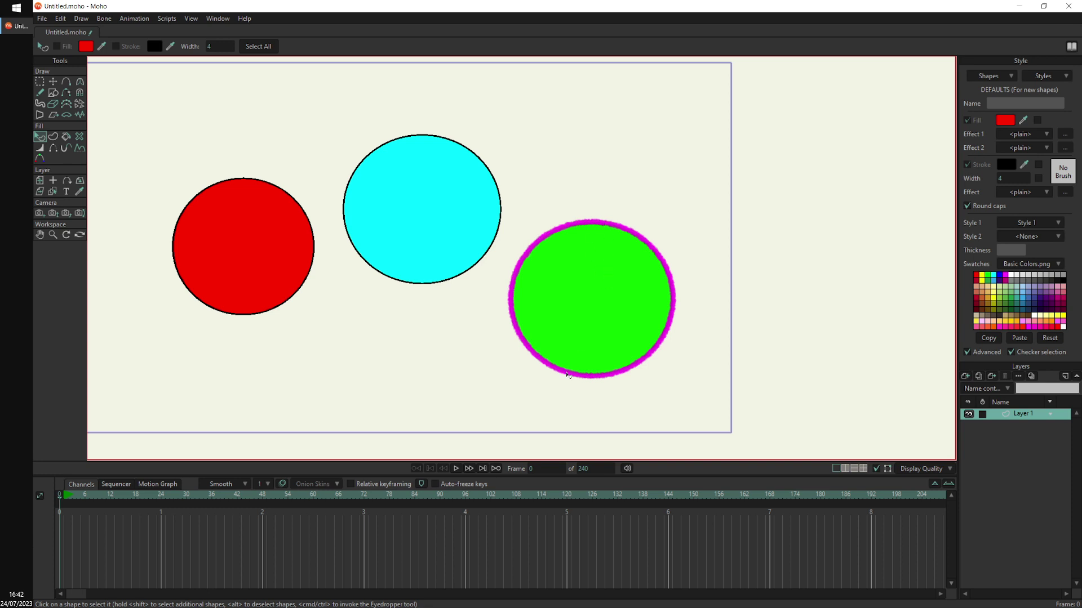
# - Override the style's fill on the third circle and set its own fill colour to blue 217BF5
pyautogui.click(606, 291)
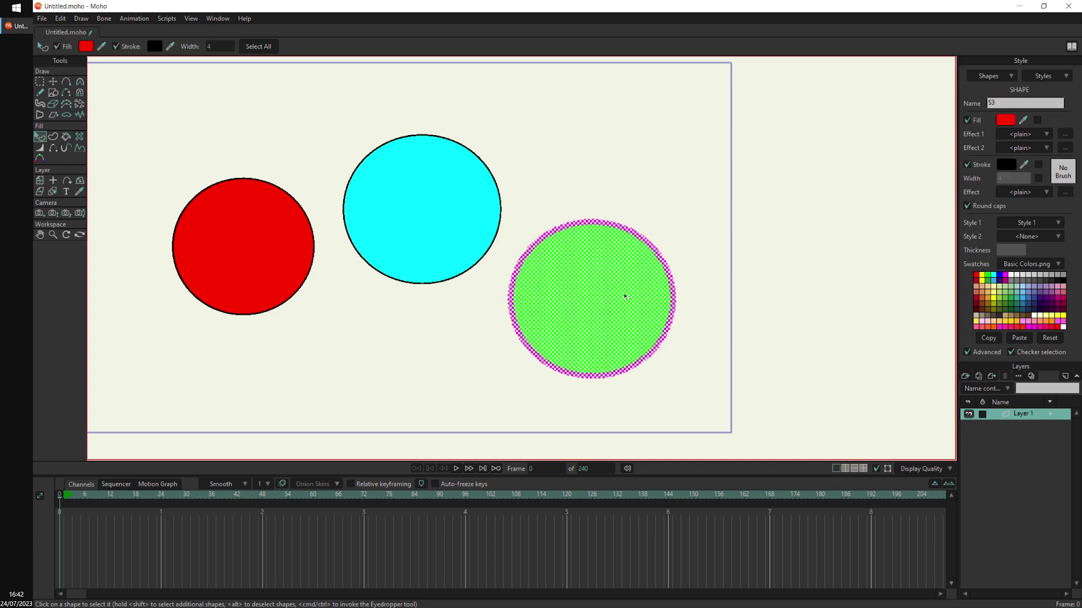
pyautogui.click(1037, 121)
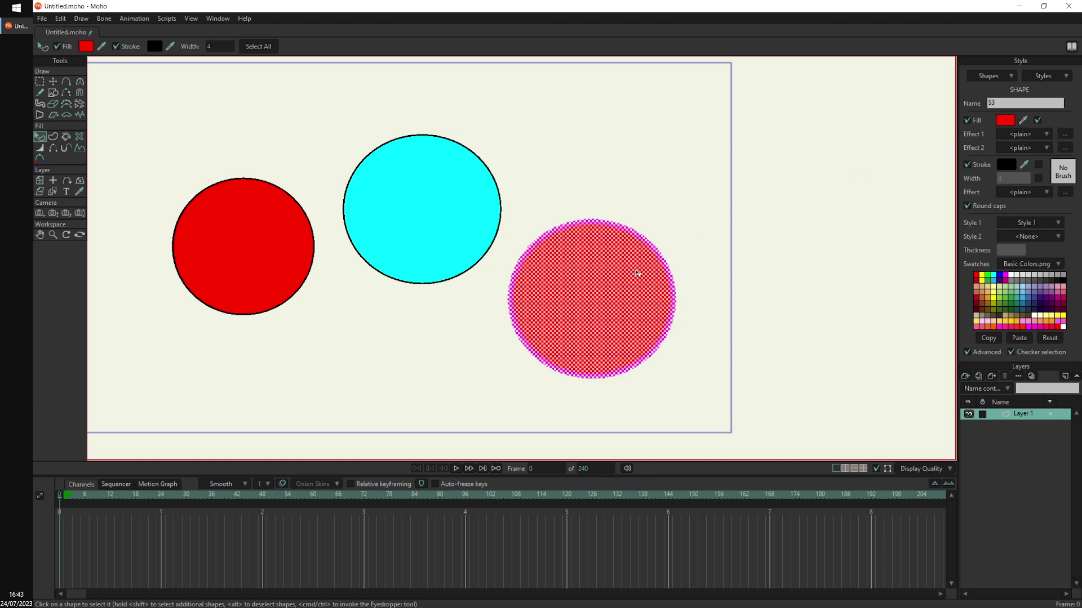
pyautogui.click(1005, 120)
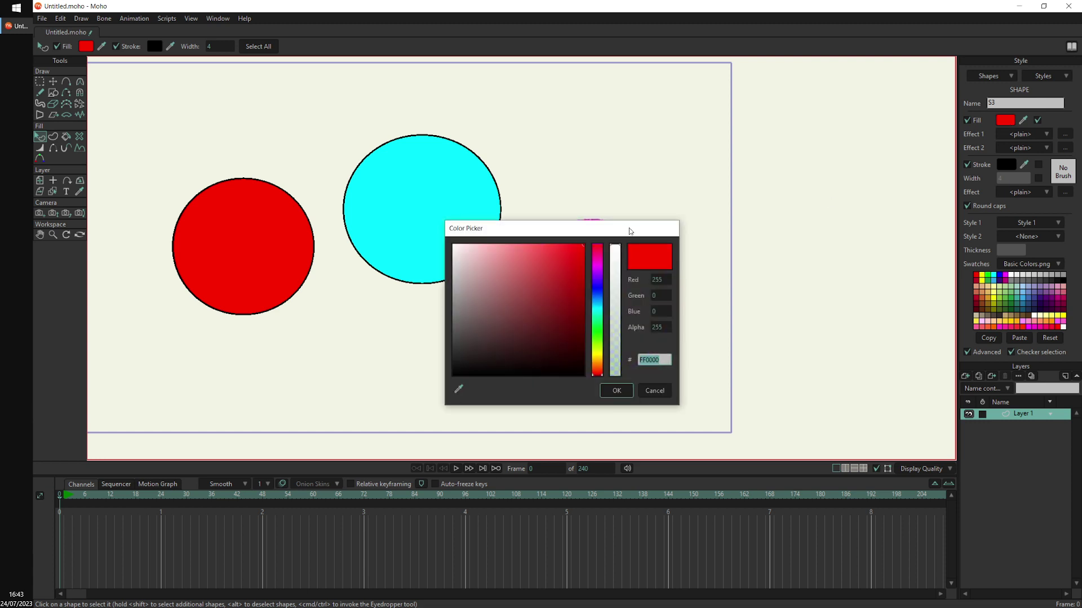
pyautogui.moveTo(630, 231); pyautogui.dragTo(844, 169)
pyautogui.click(812, 235)
pyautogui.moveTo(786, 194)
pyautogui.mouseDown()
pyautogui.moveTo(780, 202)
pyautogui.moveTo(780, 192)
pyautogui.mouseUp()
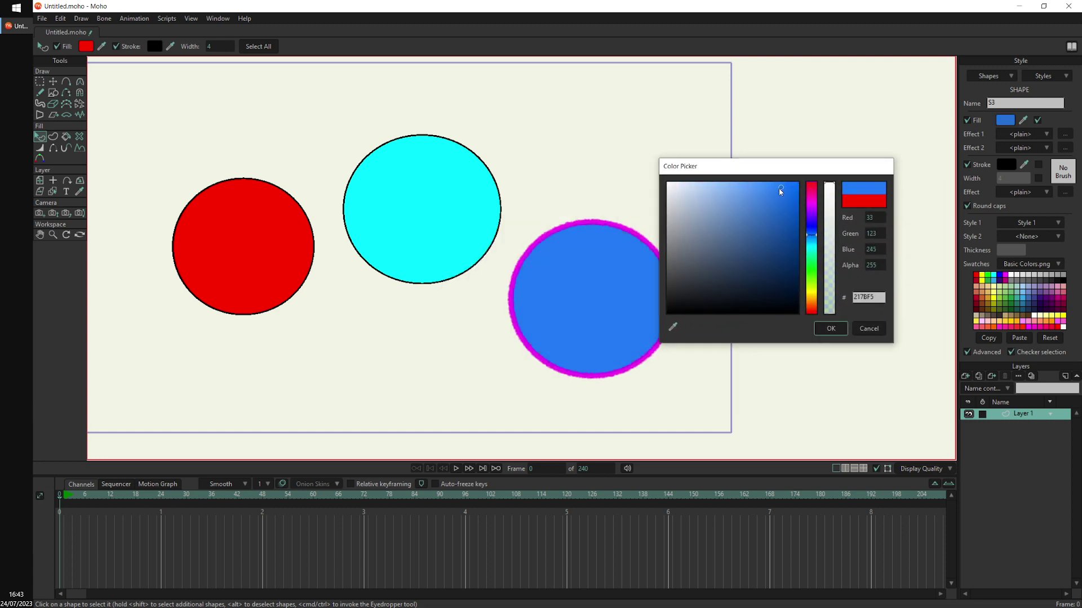
pyautogui.click(830, 328)
pyautogui.click(791, 286)
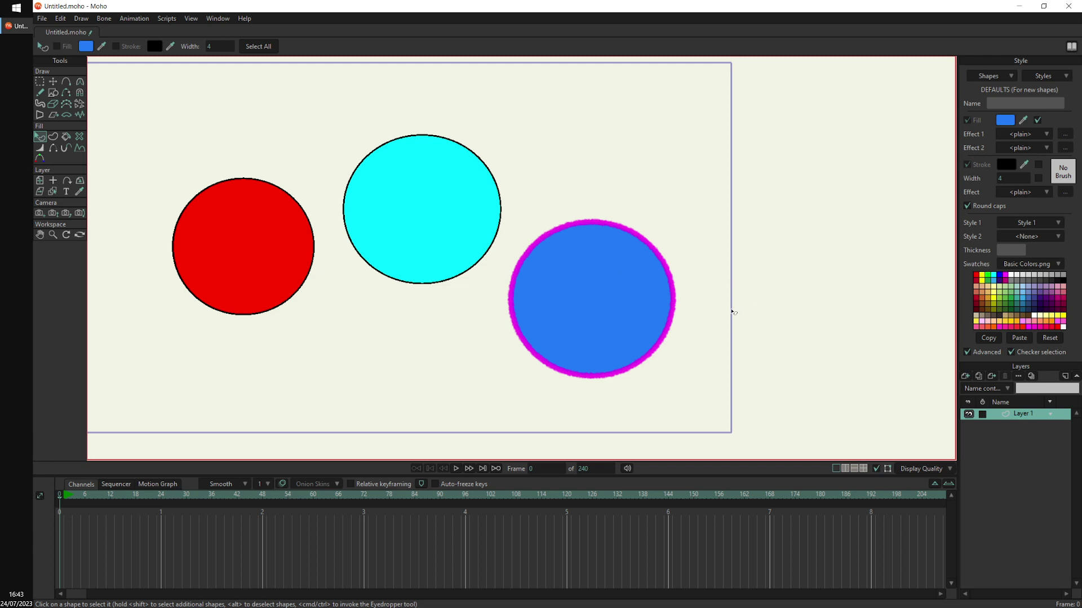
# - Disable the third circle's fill override and enable its stroke colour override instead
pyautogui.click(640, 299)
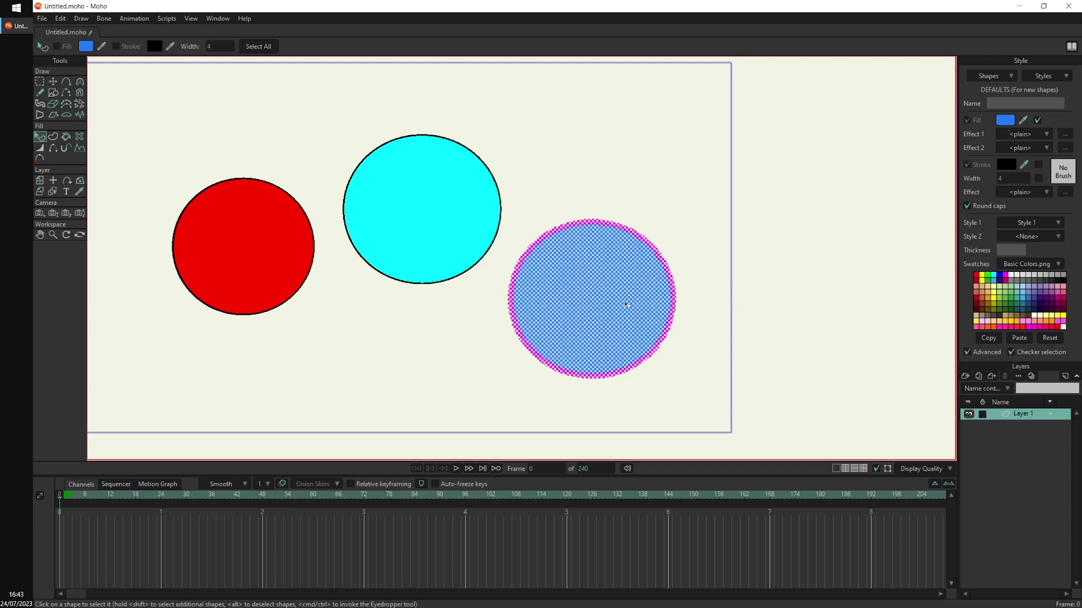
pyautogui.click(1037, 120)
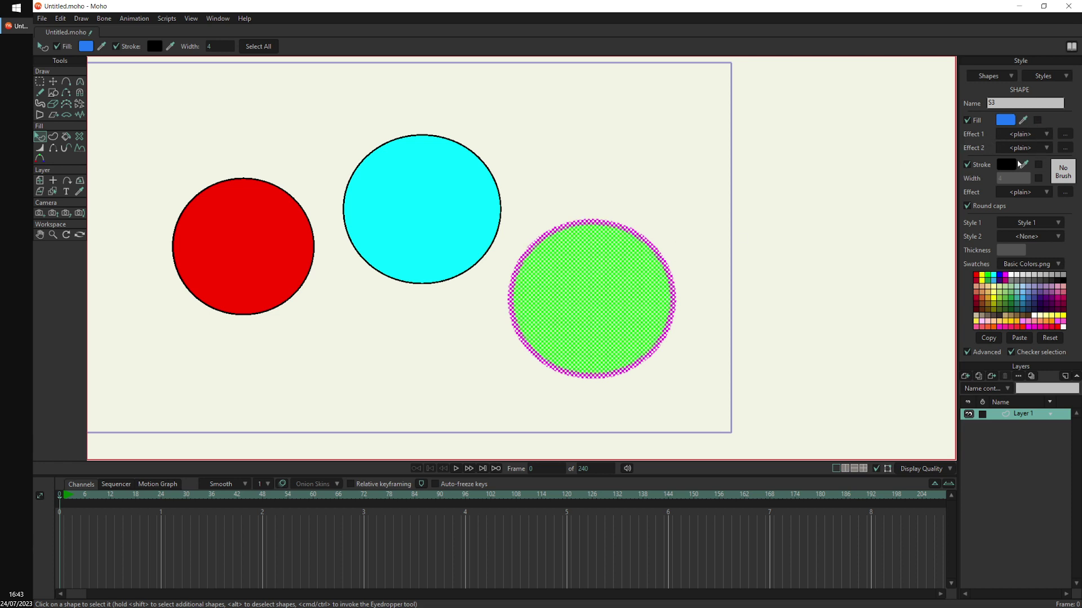
pyautogui.click(1039, 165)
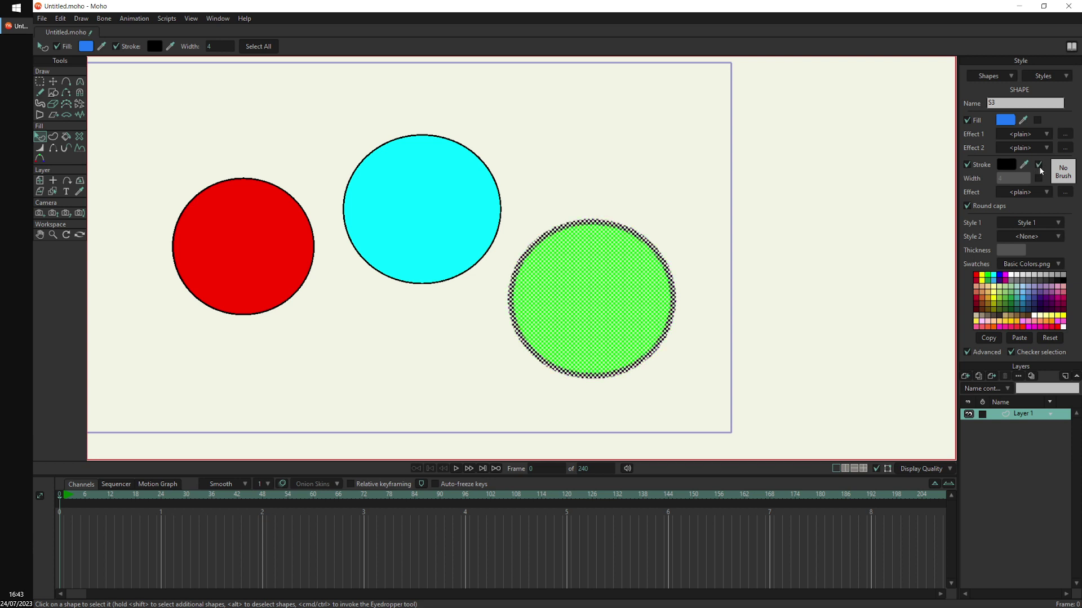
pyautogui.click(1039, 167)
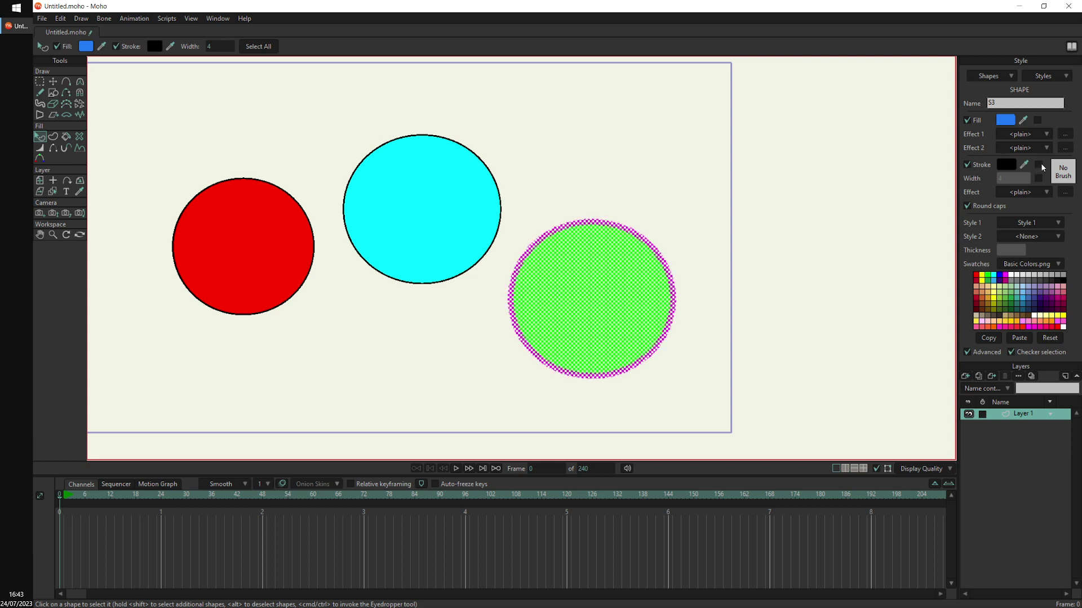
pyautogui.click(1041, 166)
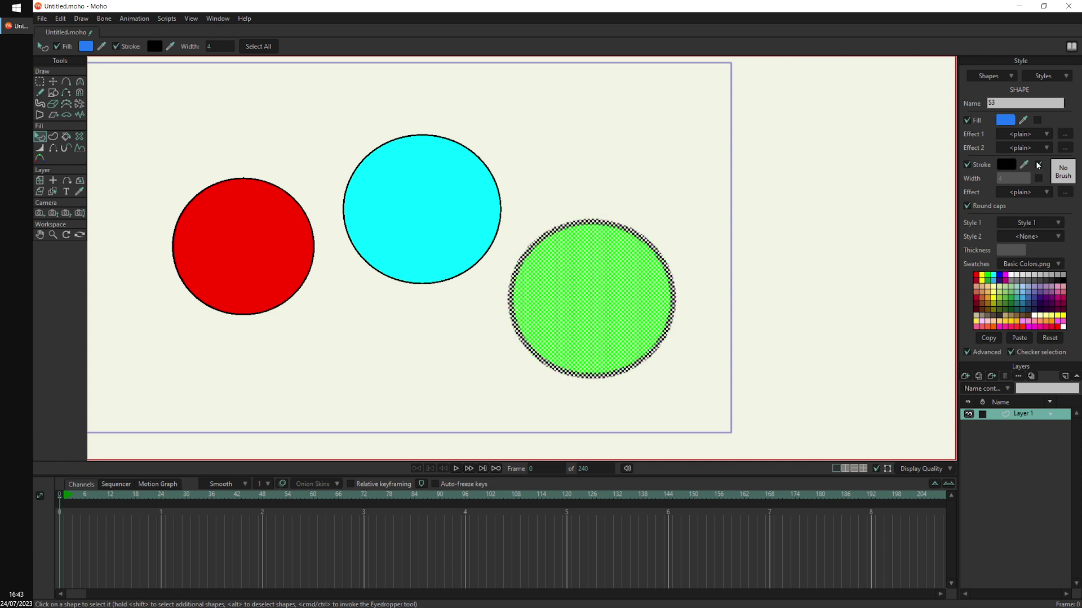
pyautogui.click(665, 237)
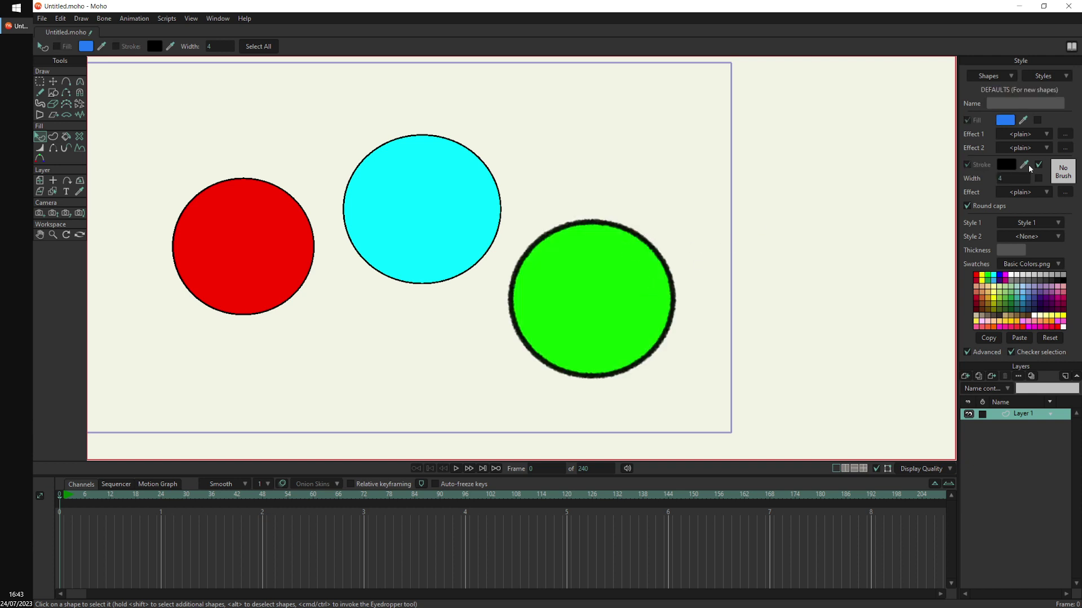
# - Turn off the checkered selection display and set the third circle's own stroke colour to dark green
pyautogui.click(671, 285)
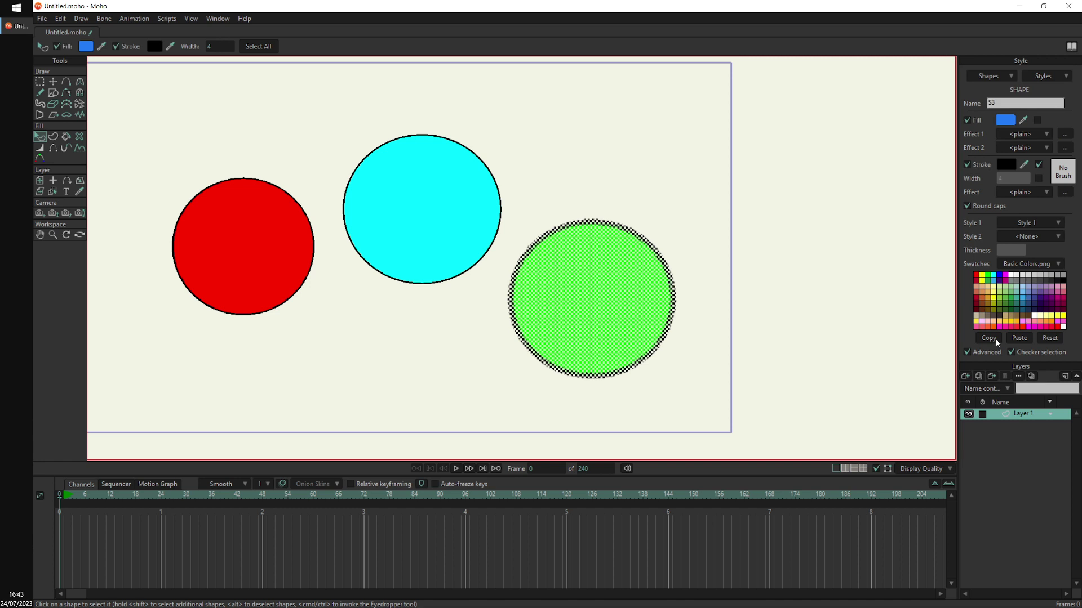
pyautogui.click(1011, 352)
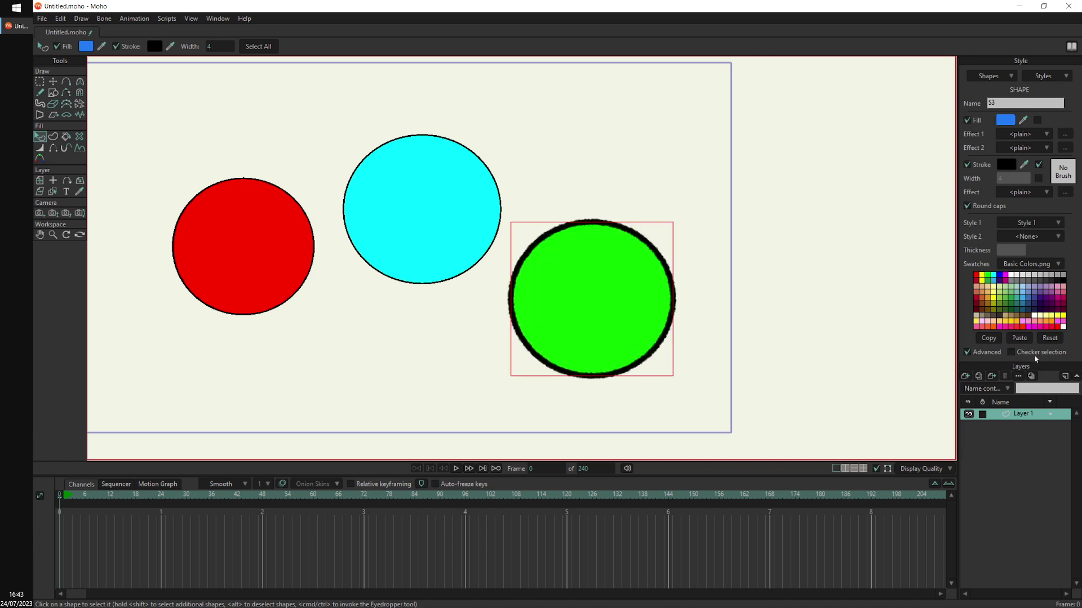
pyautogui.click(1006, 167)
pyautogui.click(811, 228)
pyautogui.click(787, 188)
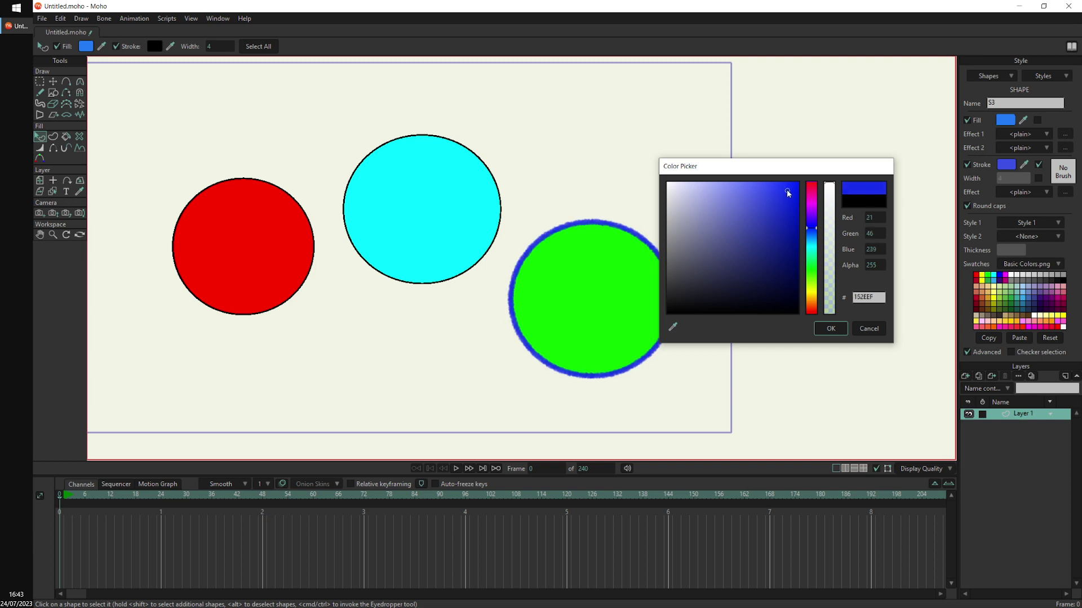
pyautogui.click(700, 221)
pyautogui.click(814, 284)
pyautogui.moveTo(815, 283); pyautogui.dragTo(814, 270)
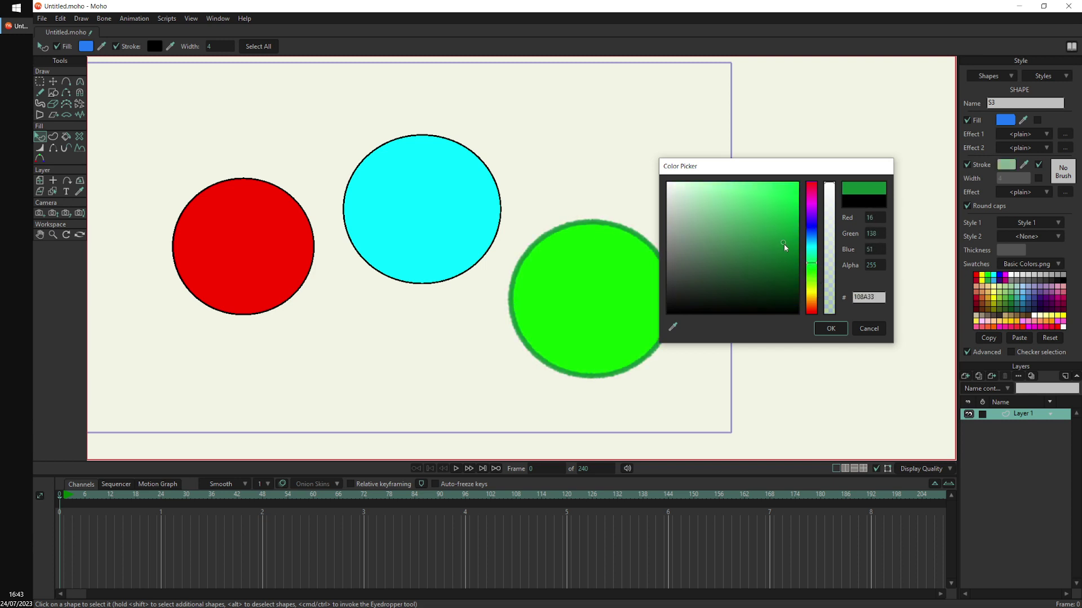
pyautogui.click(792, 276)
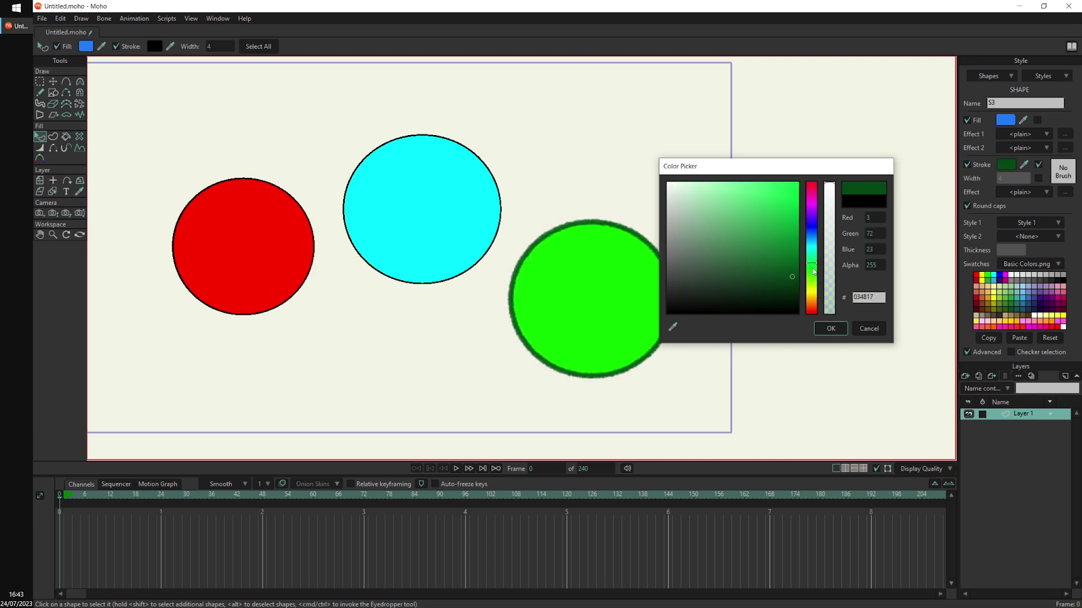
pyautogui.click(831, 329)
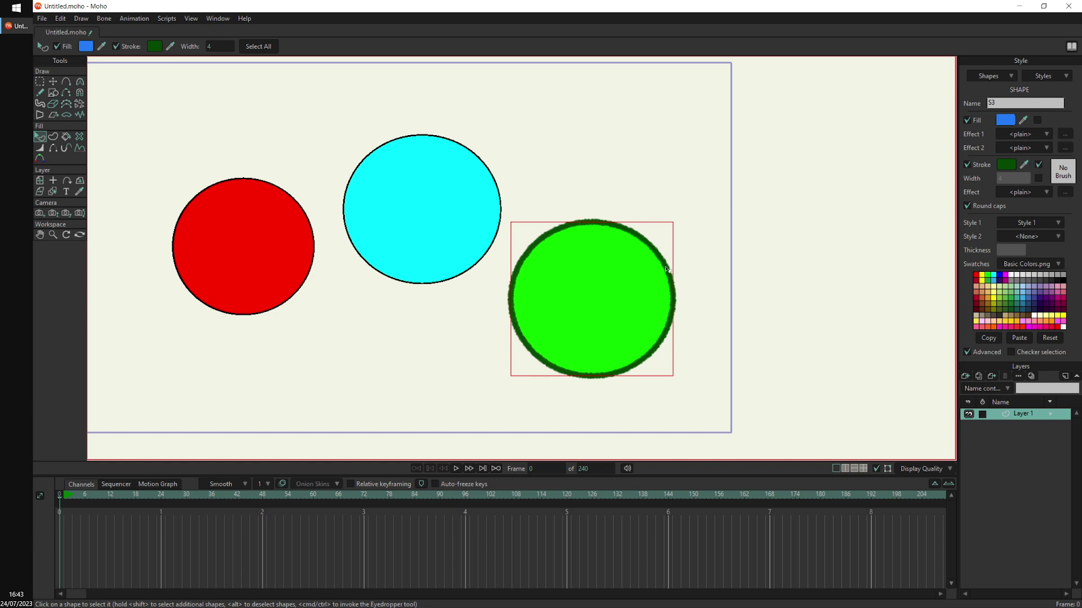
# - Enable the third circle's width override, disable its stroke colour override and set its stroke width to 35
pyautogui.click(1039, 179)
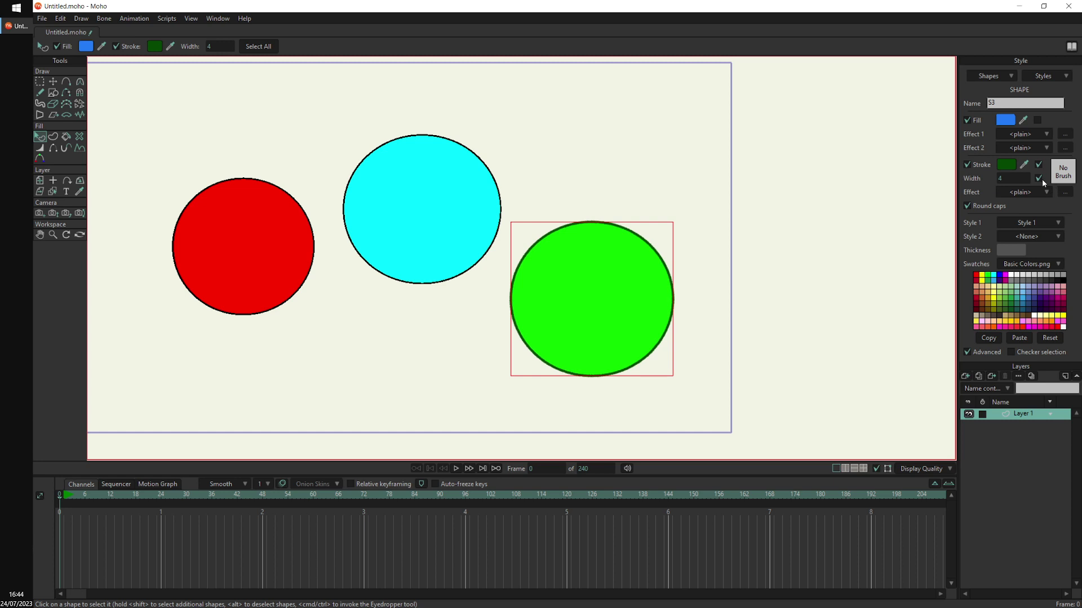
pyautogui.click(1038, 165)
pyautogui.moveTo(1014, 178)
pyautogui.mouseDown()
pyautogui.moveTo(1026, 178)
pyautogui.moveTo(929, 191)
pyautogui.moveTo(993, 192)
pyautogui.mouseUp()
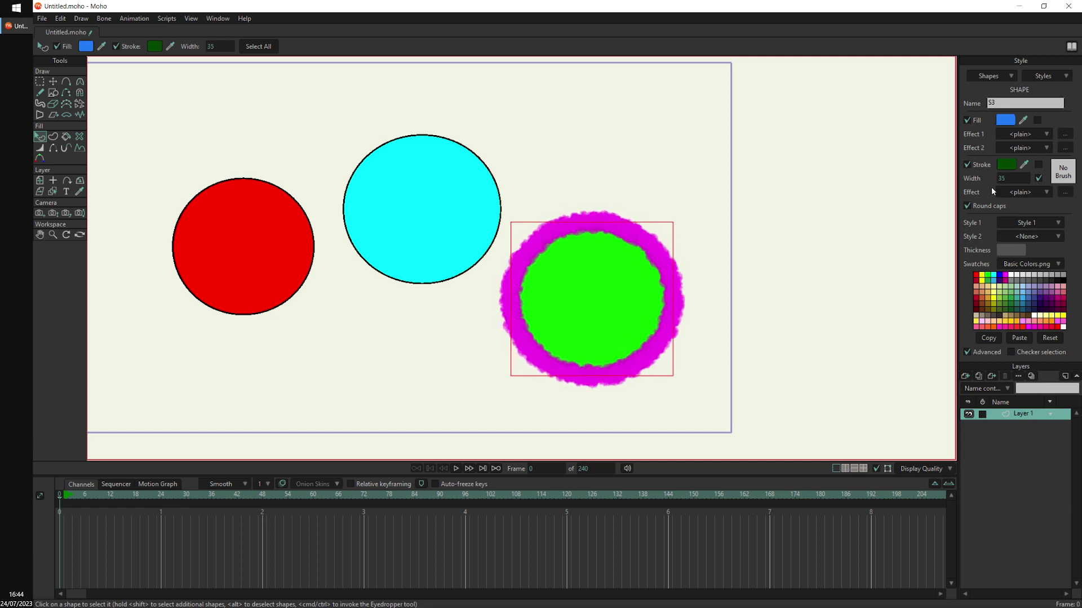
# - Toggle the third circle's width override to compare both states, leaving it disabled
pyautogui.click(1040, 179)
pyautogui.click(1040, 177)
pyautogui.click(1040, 177)
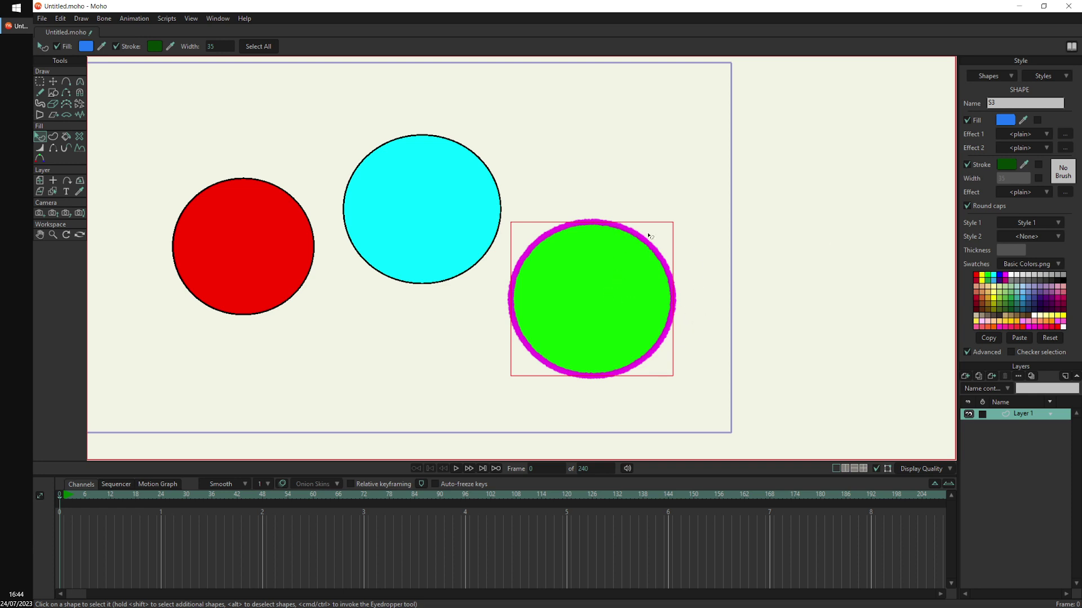
# - Assign the chevron-patterned brush Brush515_1_0_90.png to the third circle's stroke
pyautogui.click(1062, 172)
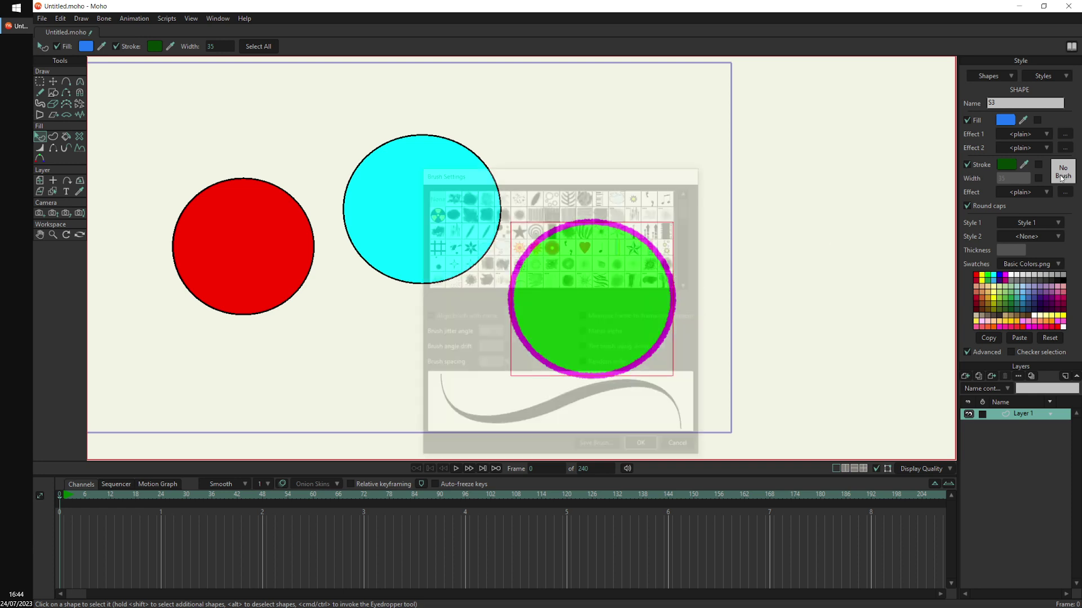
pyautogui.moveTo(652, 176)
pyautogui.mouseDown()
pyautogui.moveTo(789, 132)
pyautogui.moveTo(859, 94)
pyautogui.mouseUp()
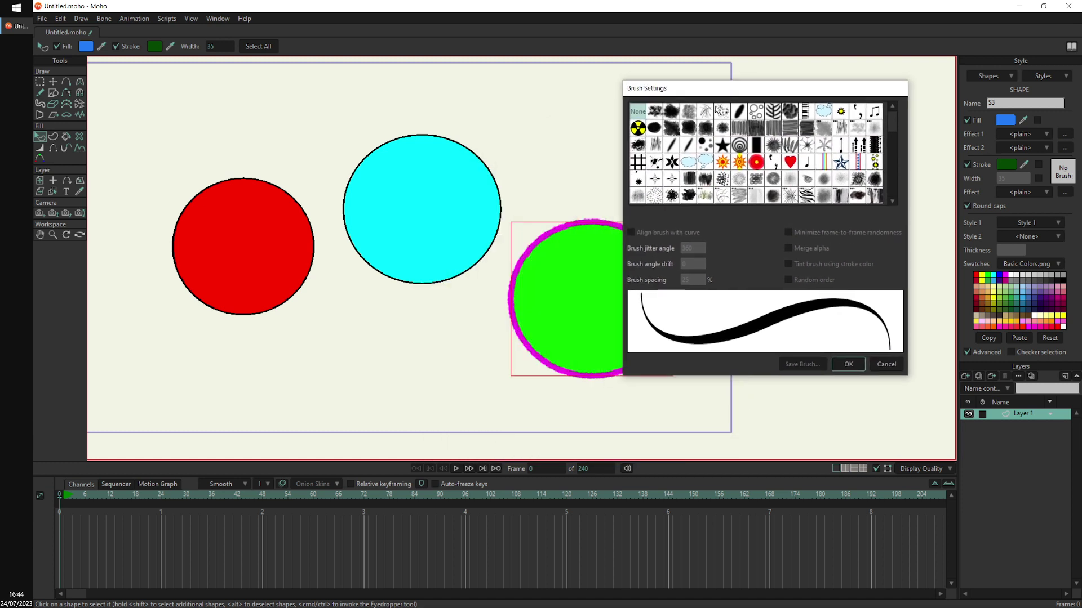
pyautogui.click(688, 113)
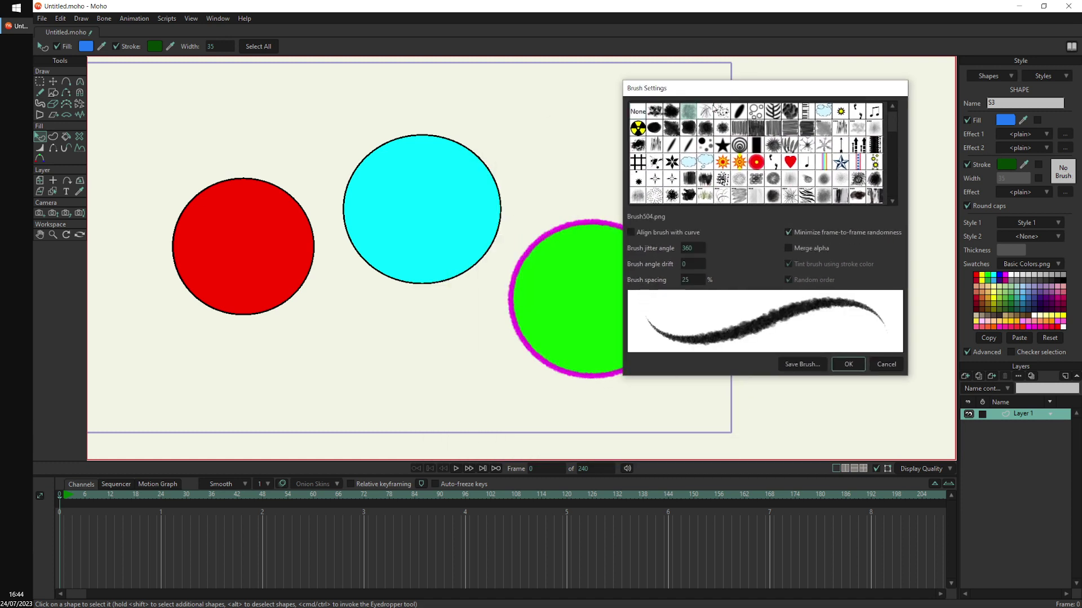
pyautogui.click(772, 112)
pyautogui.click(847, 365)
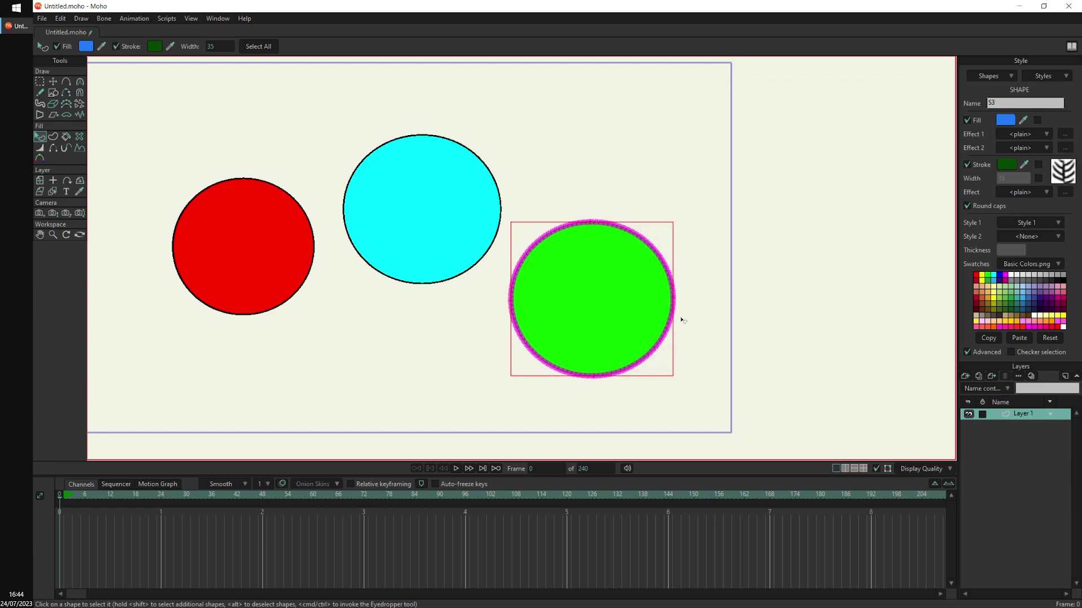
# - Reset the third circle's own brush to None and deselect the circle
pyautogui.click(1062, 180)
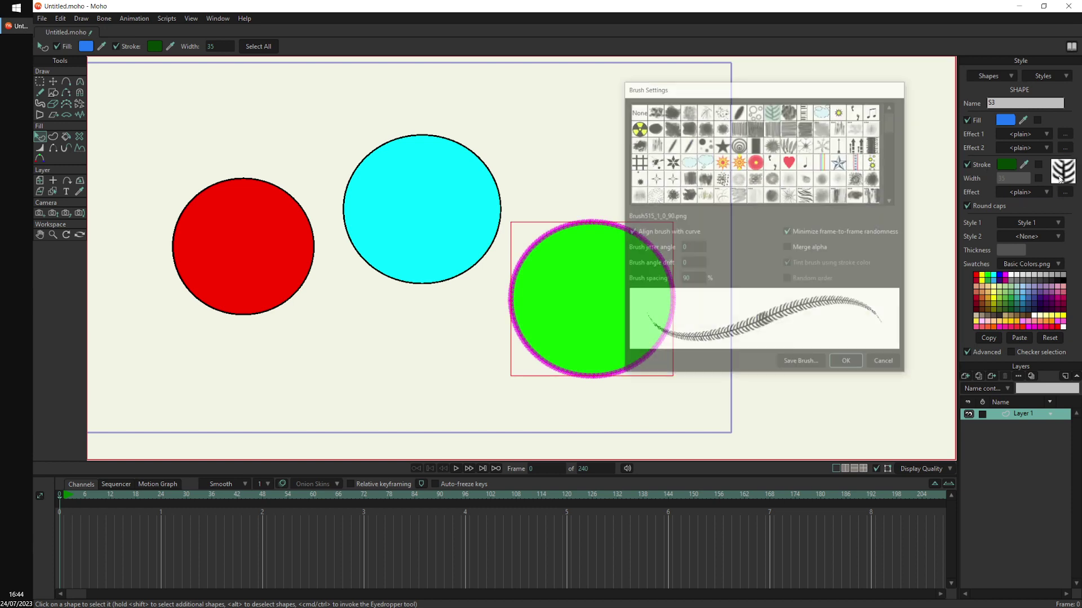
pyautogui.click(638, 112)
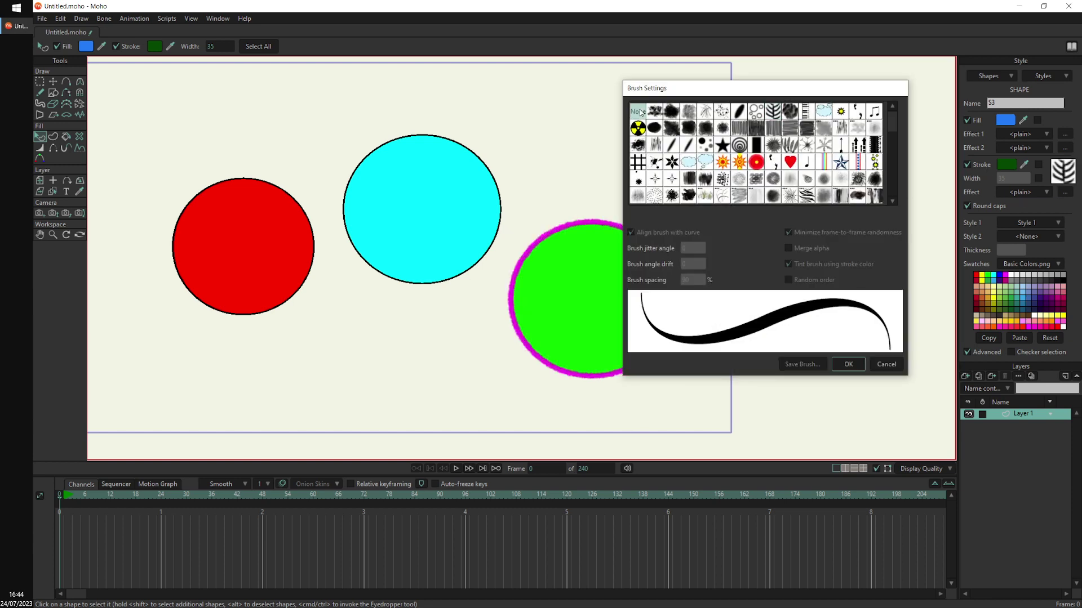
pyautogui.click(848, 364)
pyautogui.click(879, 320)
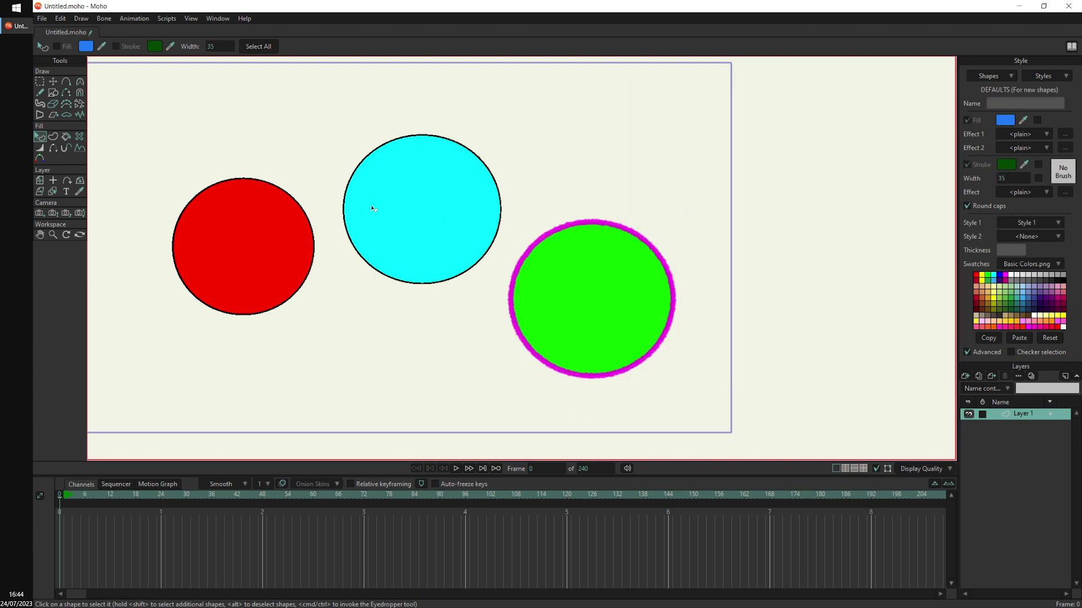
# - Apply Style 1 to both the red and the cyan circles as their first style, leaving no shape selected
pyautogui.click(407, 180)
pyautogui.keyDown('shift'); pyautogui.click(293, 239); pyautogui.keyUp('shift')
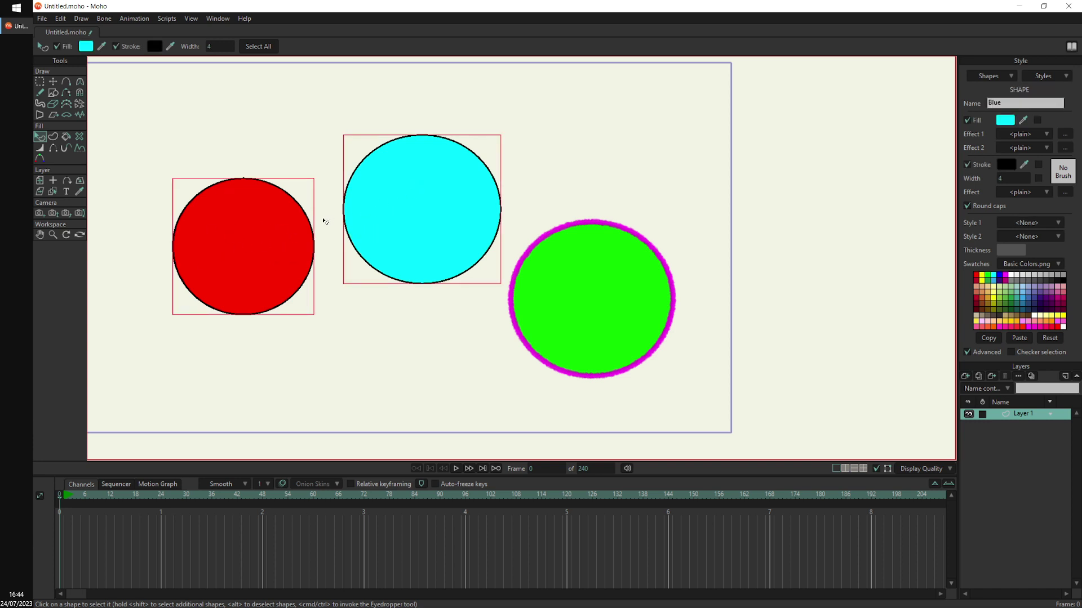
pyautogui.click(400, 196)
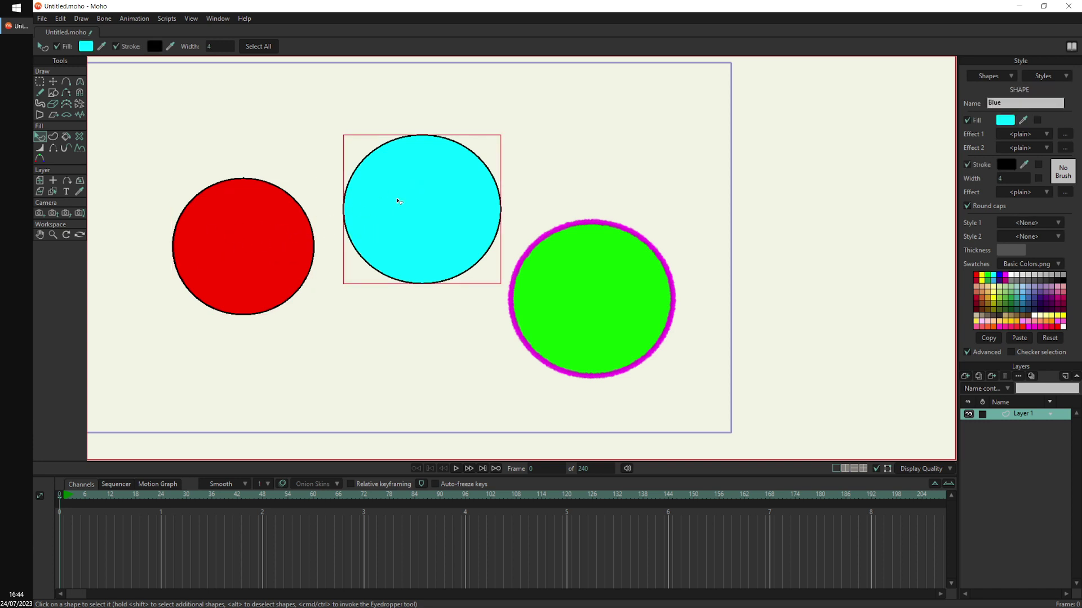
pyautogui.press('shift')
pyautogui.keyDown('shift'); pyautogui.click(275, 244); pyautogui.keyUp('shift')
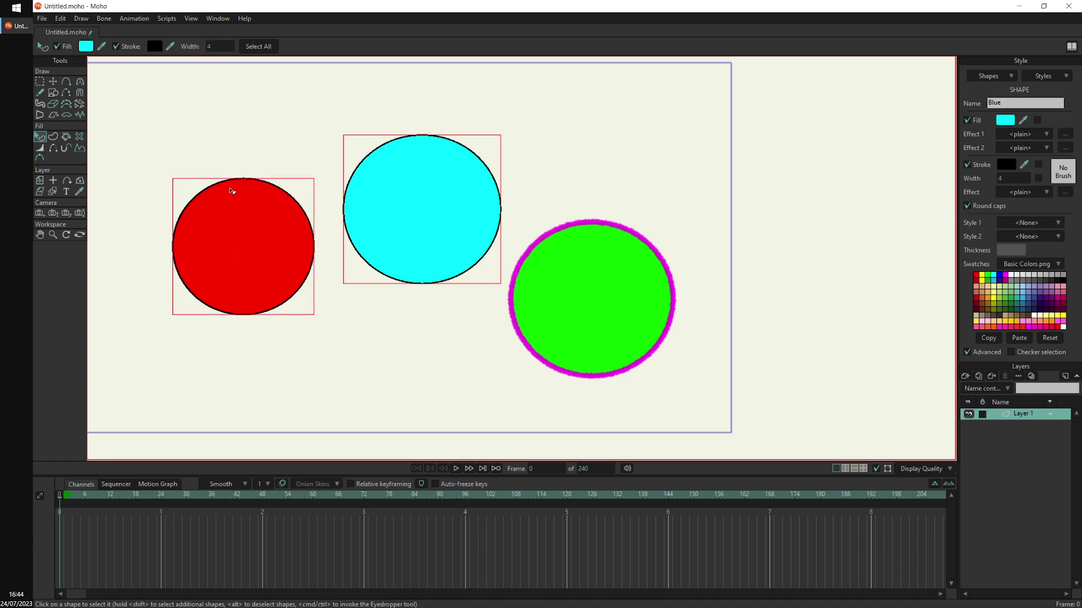
pyautogui.click(1027, 223)
pyautogui.click(1043, 244)
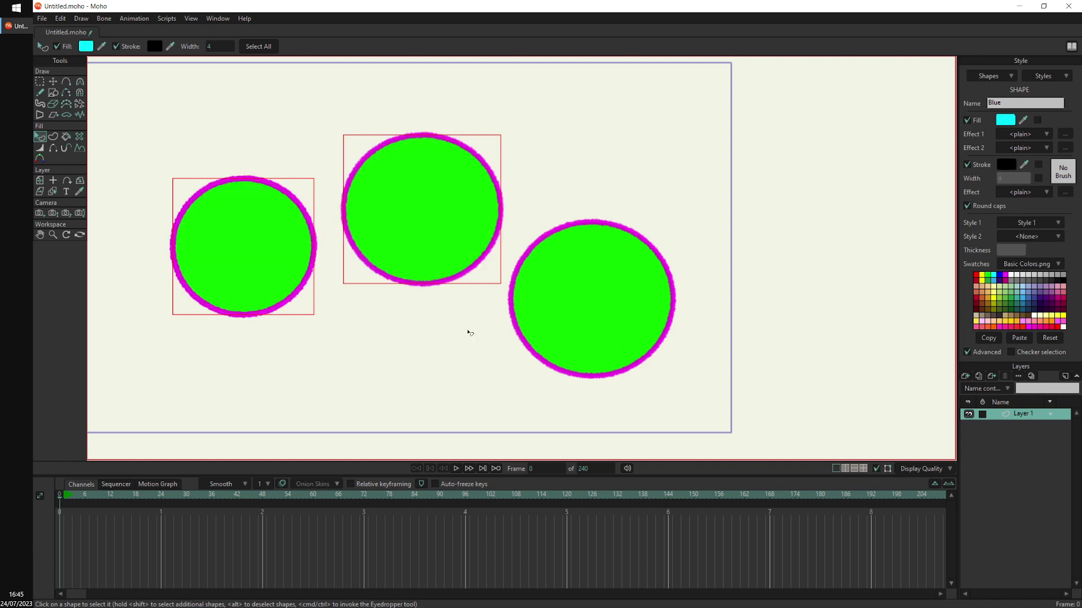
pyautogui.click(450, 374)
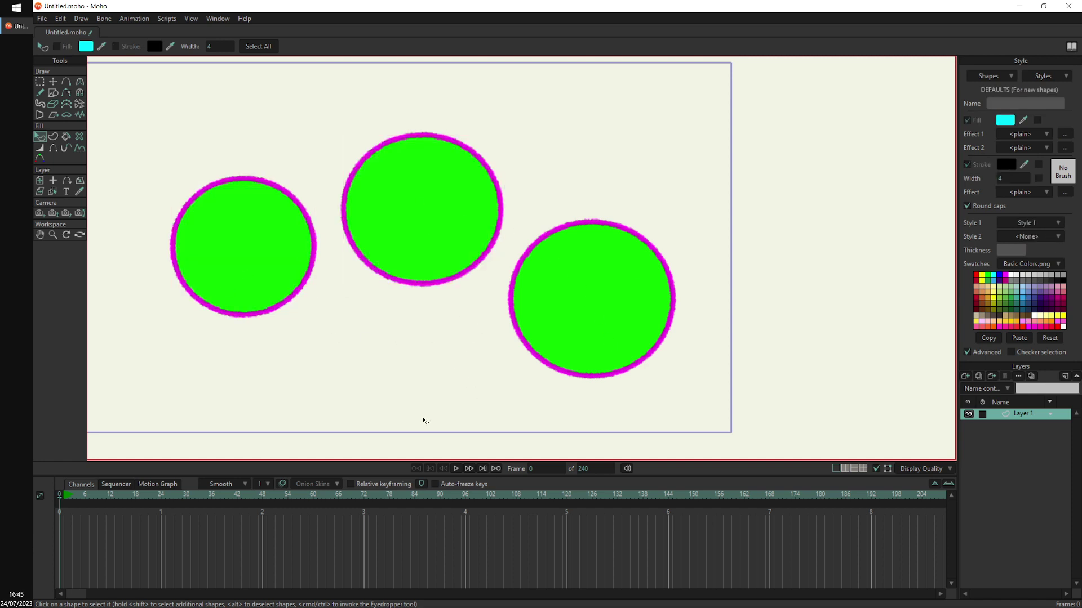
# - Edit Style 1, setting its stroke colour to black and its stroke width to 35
pyautogui.click(1051, 77)
pyautogui.click(1054, 77)
pyautogui.click(1052, 77)
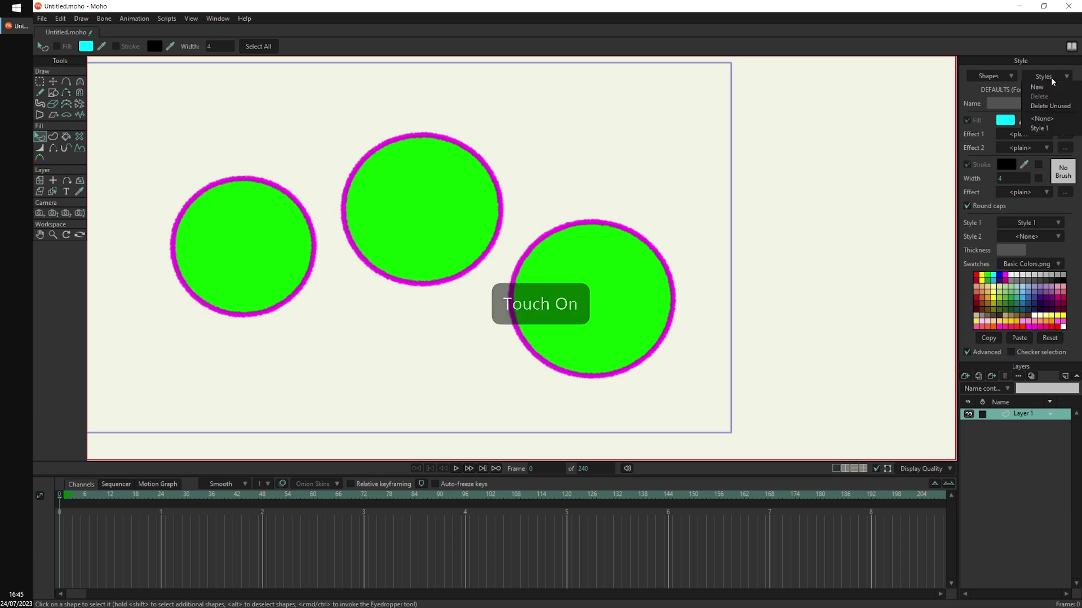
pyautogui.click(1048, 130)
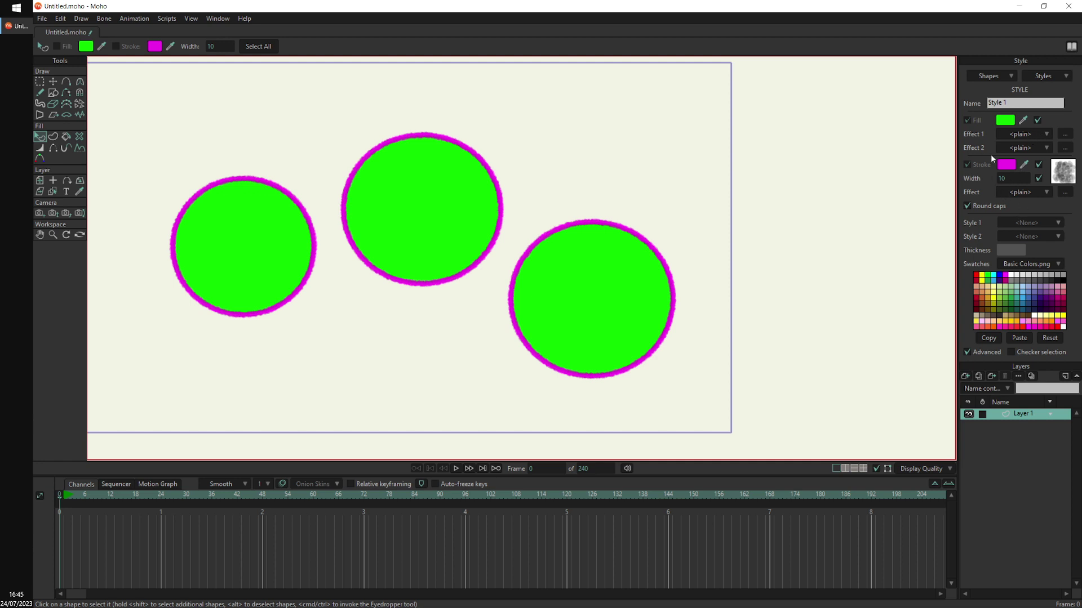
pyautogui.click(1006, 164)
pyautogui.click(792, 267)
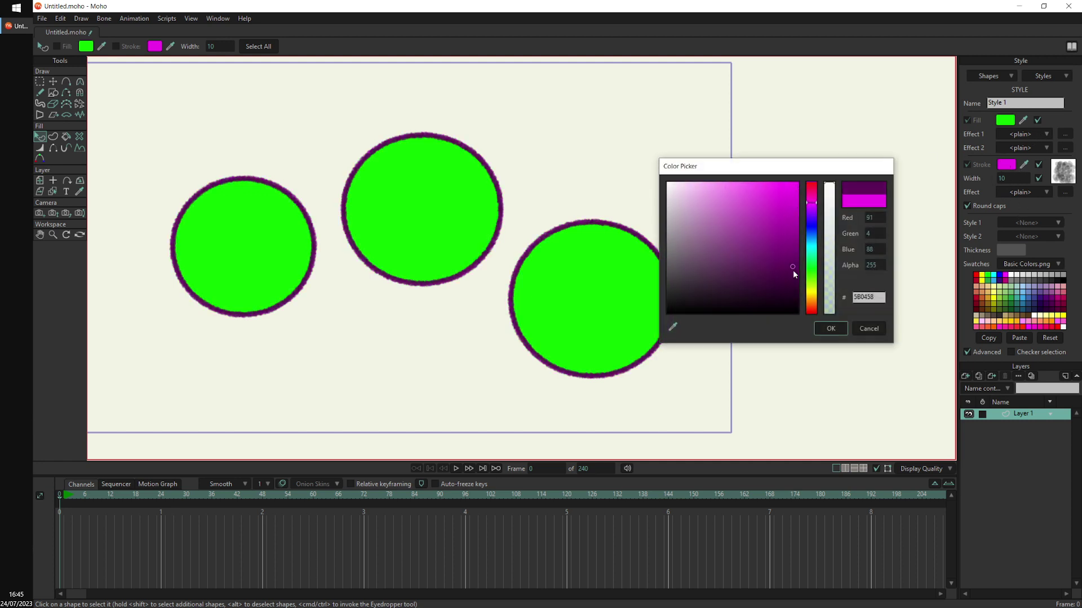
pyautogui.moveTo(793, 275); pyautogui.dragTo(809, 319)
pyautogui.click(831, 328)
pyautogui.scroll(4, 1039, 178)
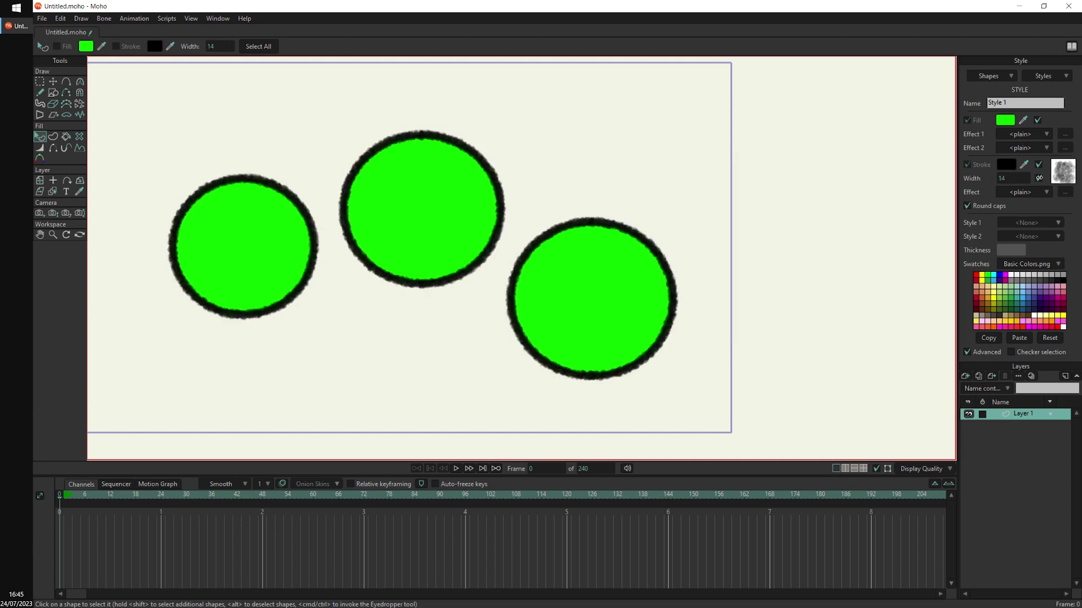
pyautogui.scroll(20, 1040, 178)
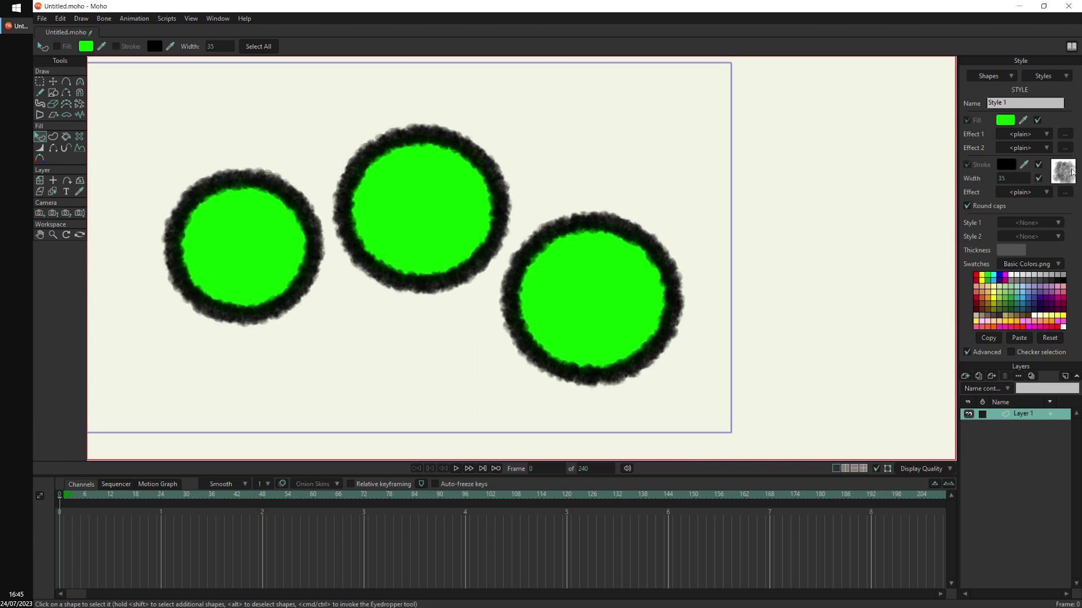
# - Try a few other brushes for Style 1 and assign the scattered-dots brush Brush511_0_360_50.png
pyautogui.click(1063, 172)
pyautogui.click(722, 111)
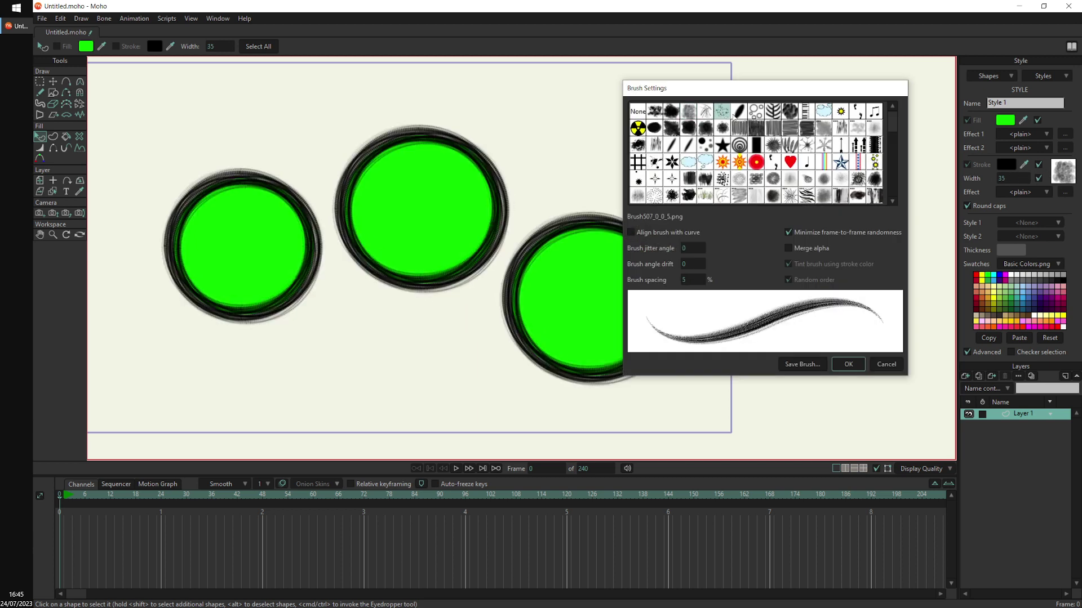
pyautogui.click(708, 143)
pyautogui.click(713, 112)
pyautogui.click(713, 149)
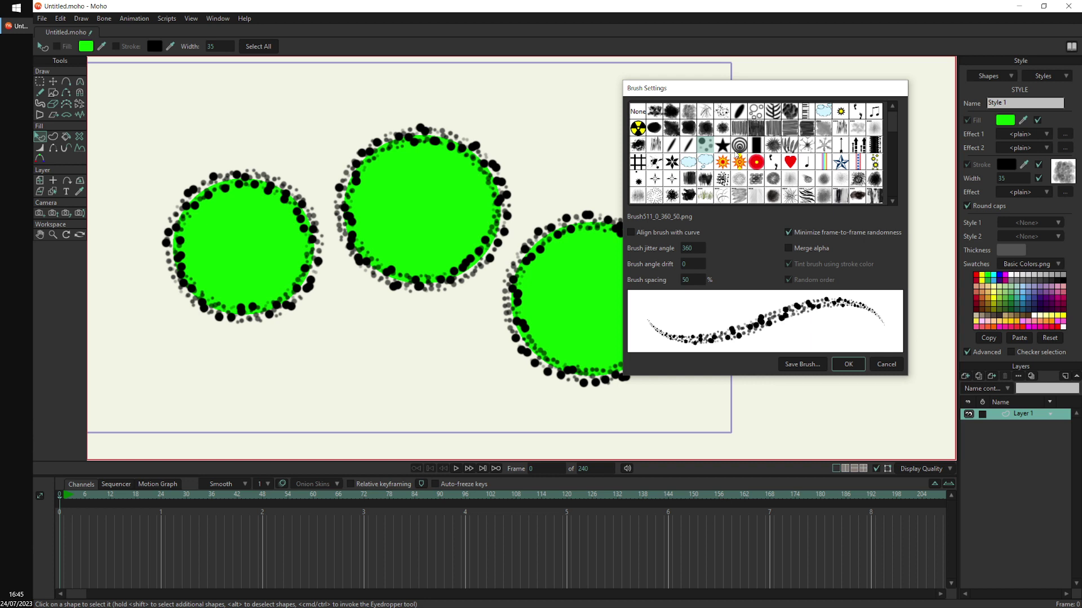
pyautogui.click(839, 367)
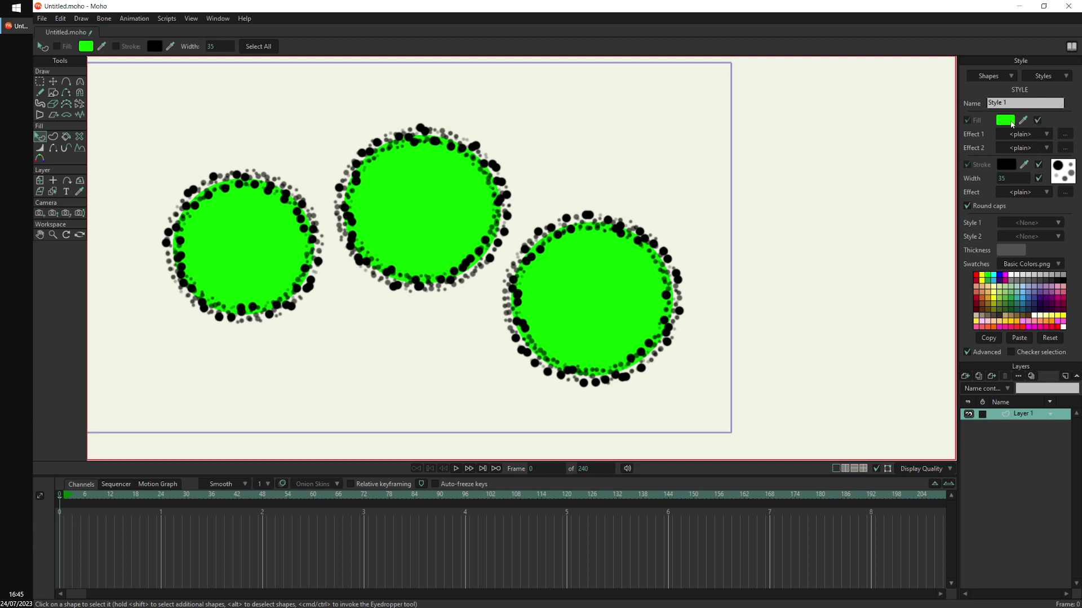
# - Disable the fill and stroke colour overrides in Style 1
pyautogui.click(1040, 123)
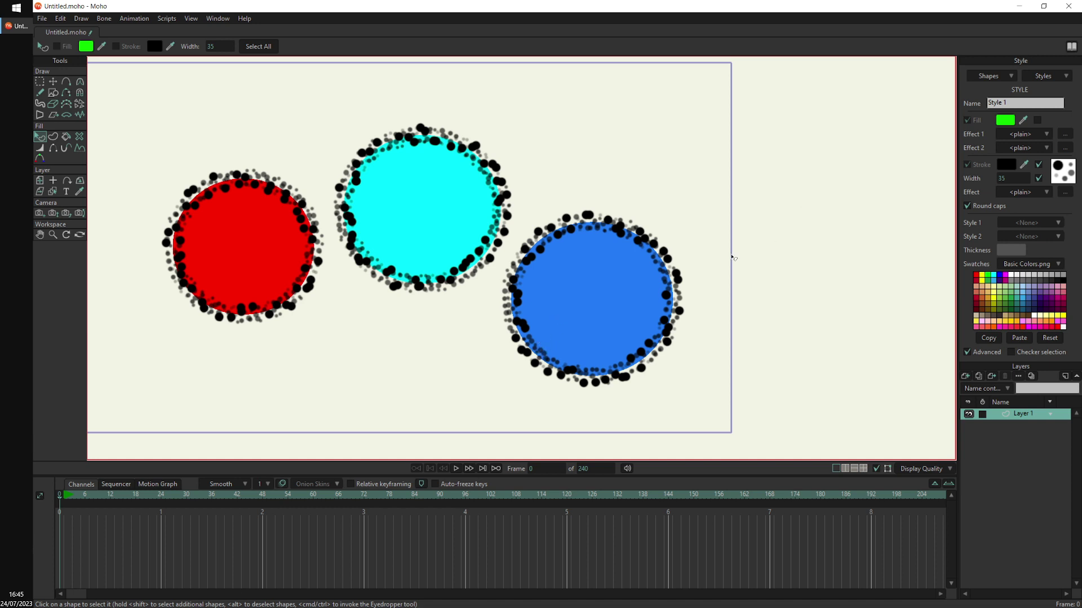
pyautogui.click(1039, 165)
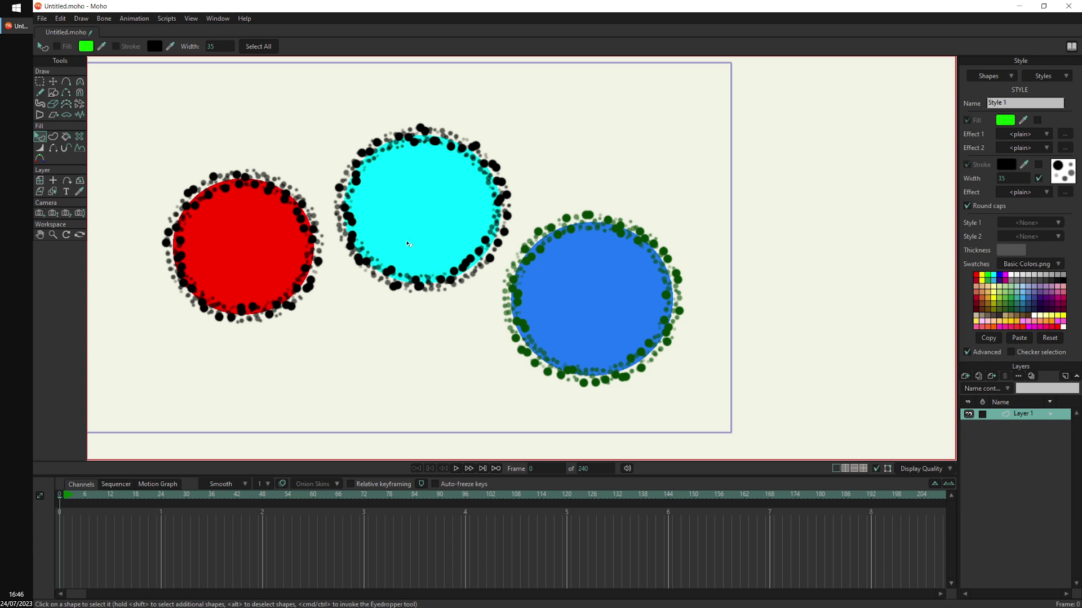
# - Re-enable Style 1's stroke colour override and set its stroke colour to magenta E006D3
pyautogui.click(1039, 165)
pyautogui.click(1006, 165)
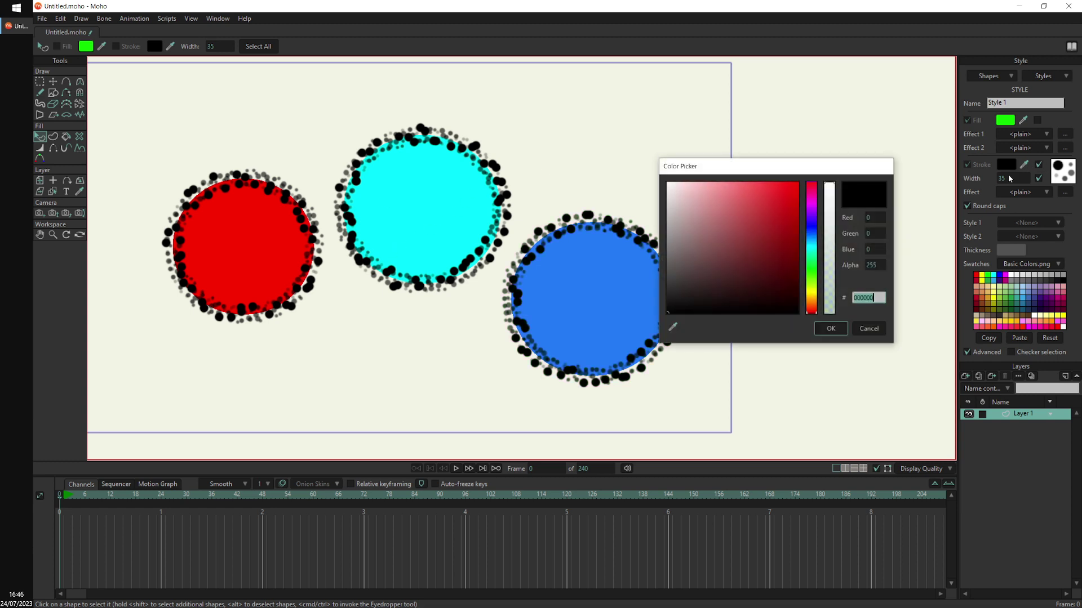
pyautogui.moveTo(812, 207); pyautogui.dragTo(811, 202)
pyautogui.click(794, 198)
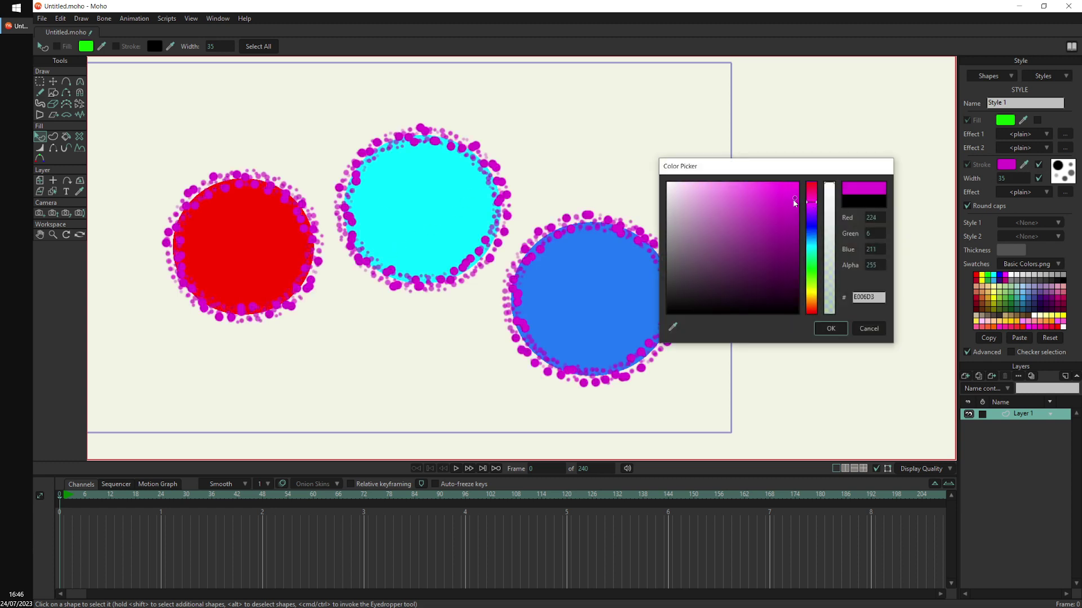
pyautogui.click(831, 331)
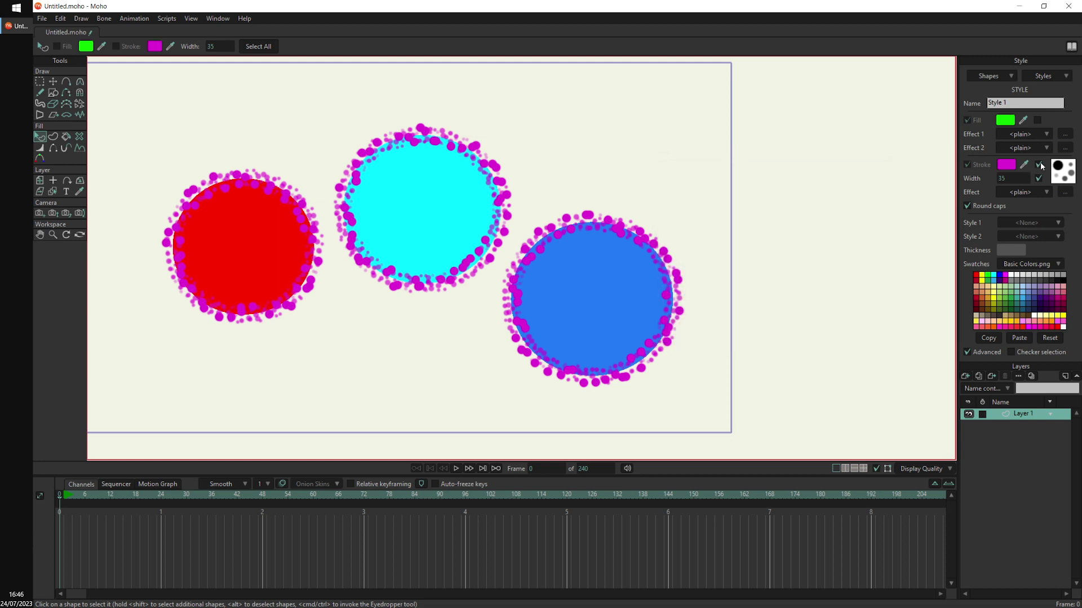
# - Toggle Style 1's stroke colour override to compare the circles, leaving both the stroke colour and width overrides disabled
pyautogui.click(1039, 165)
pyautogui.click(1040, 167)
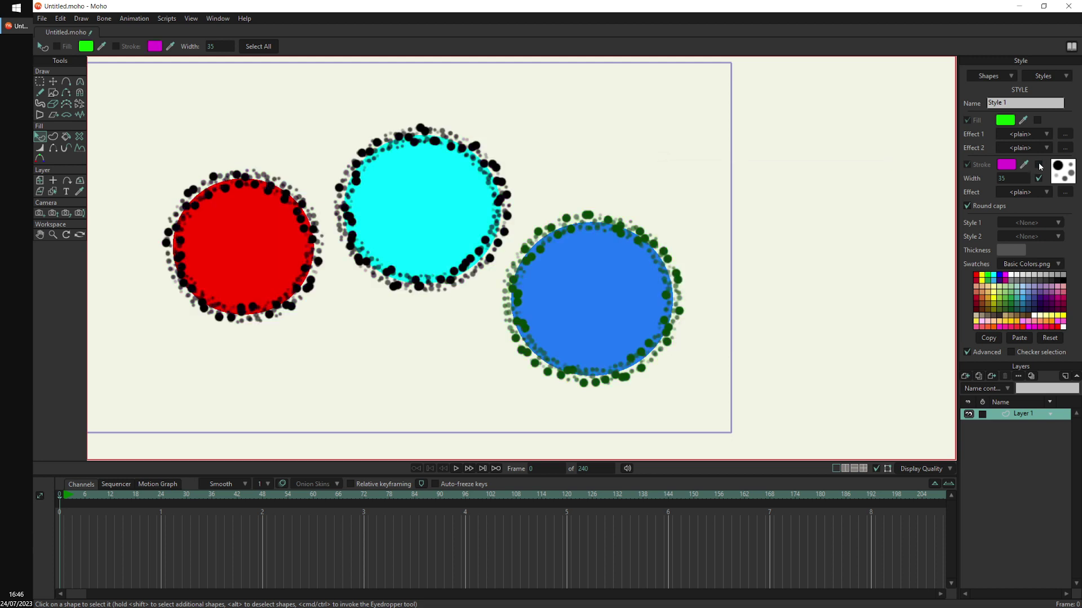
pyautogui.click(1039, 167)
pyautogui.click(1040, 179)
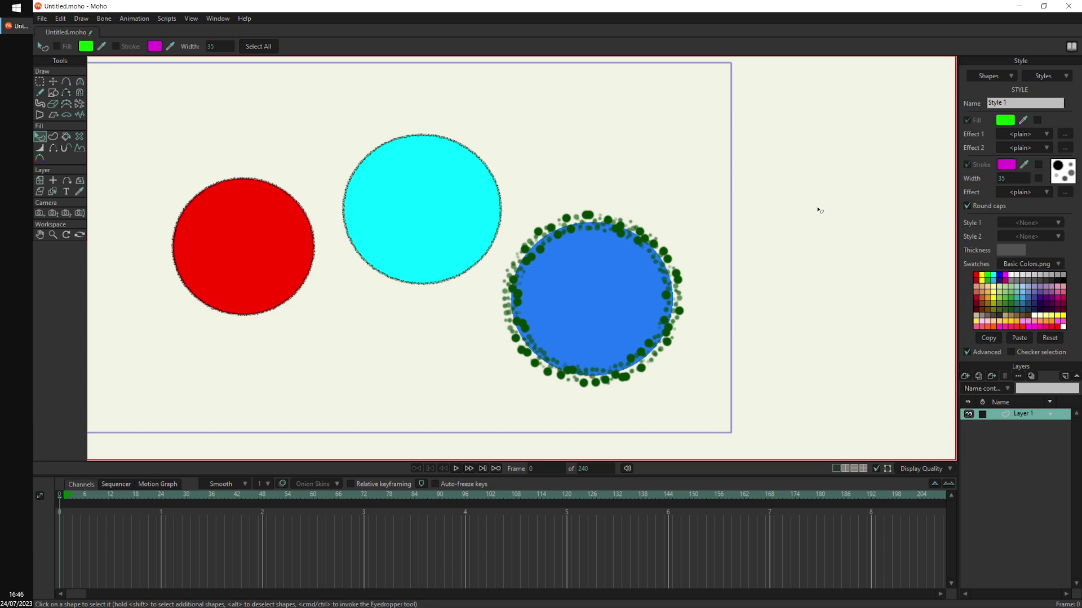
# - Reset Style 1 to its default properties and select it again for editing
pyautogui.click(1040, 339)
pyautogui.click(1045, 76)
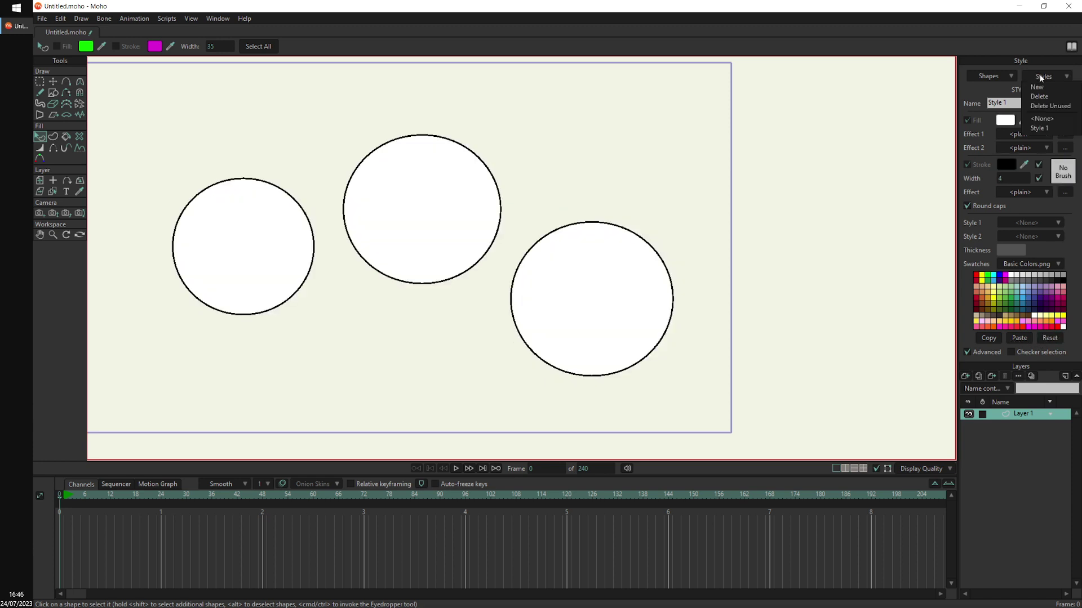
pyautogui.click(1040, 128)
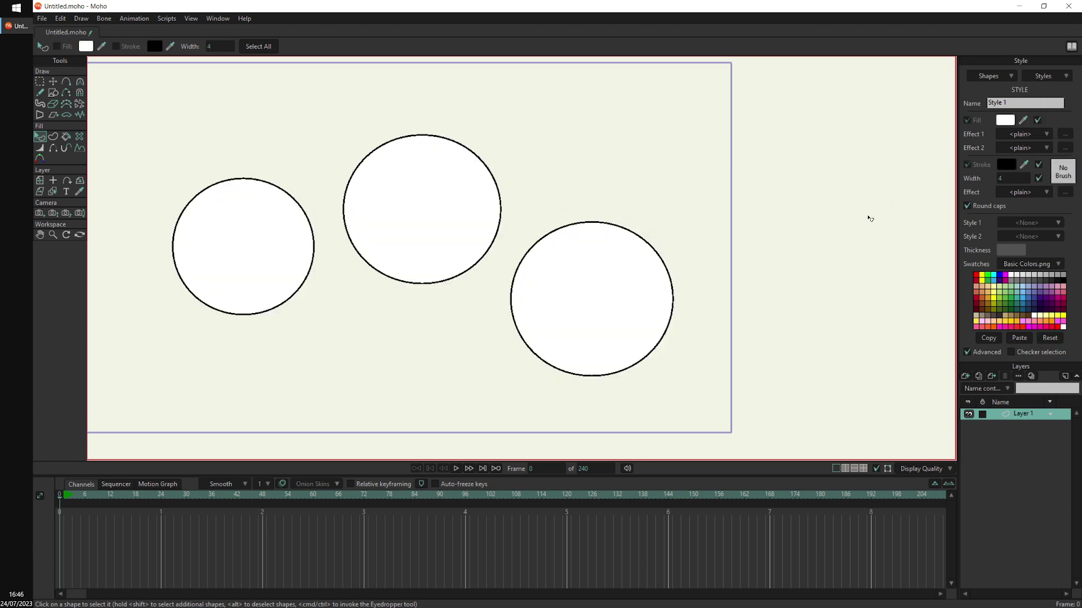
# - Start a new document and create a style named Line
pyautogui.hotkey('ctrl', 'n')
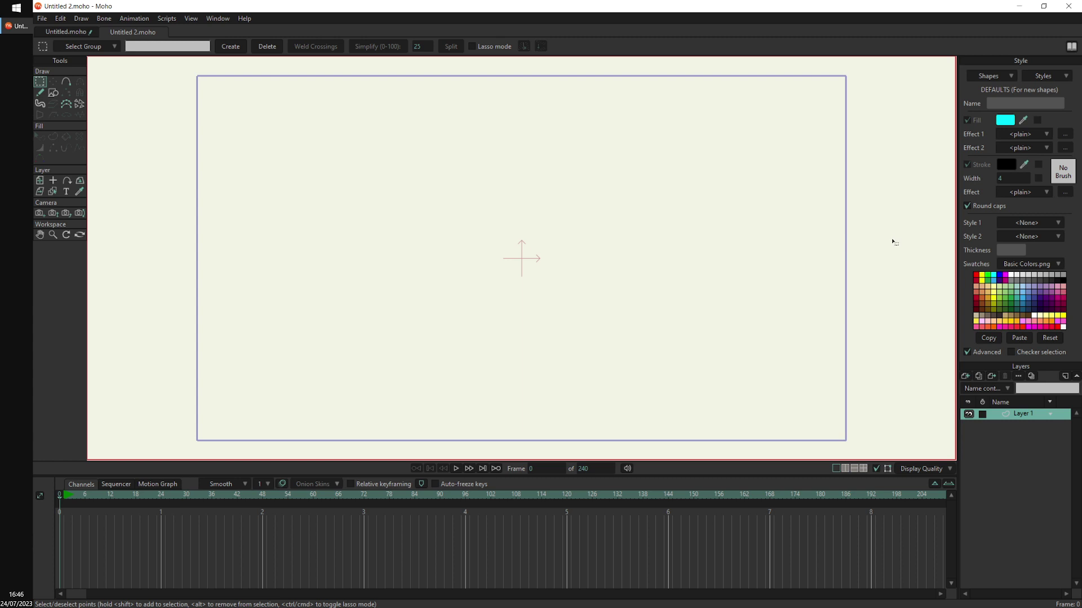
pyautogui.click(1054, 76)
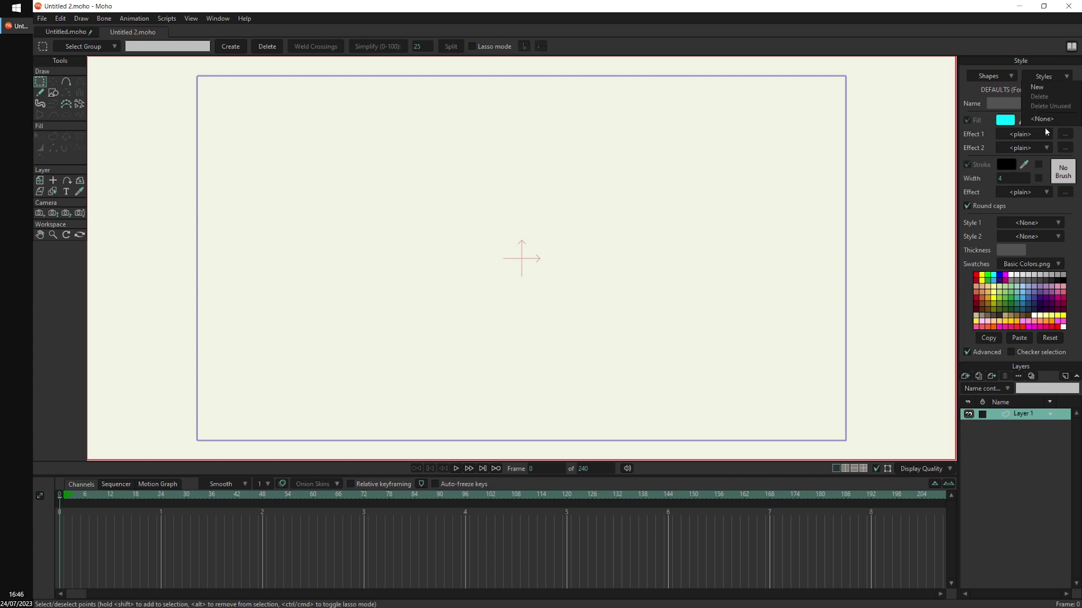
pyautogui.click(1045, 89)
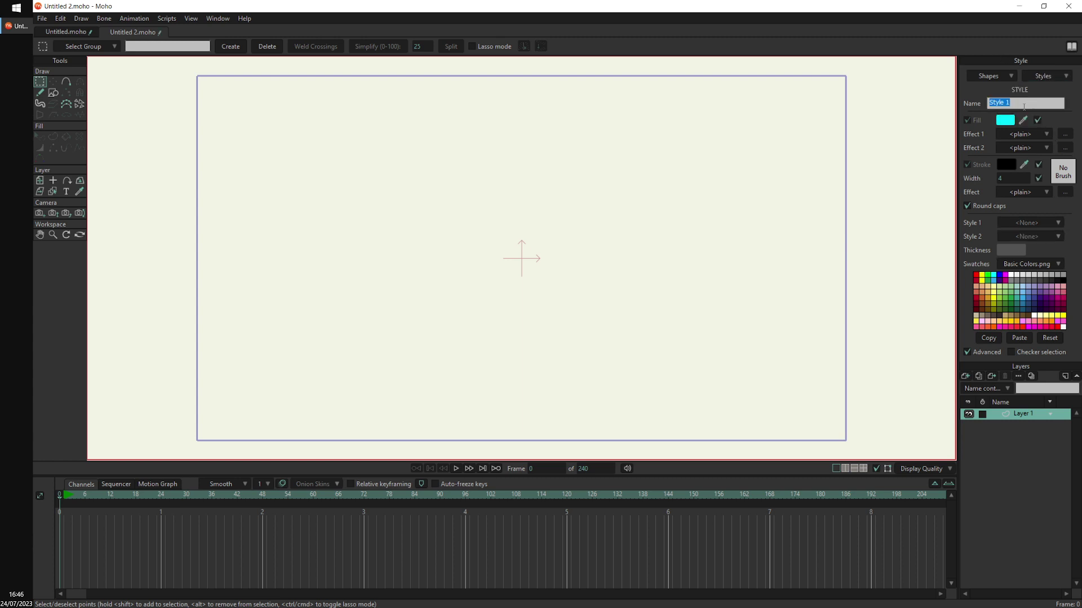
pyautogui.write('Line')
pyautogui.press('Return')
# - Disable the Line style's fill override and assign it a dark, rough-edged round brush
pyautogui.click(1038, 121)
pyautogui.click(1049, 173)
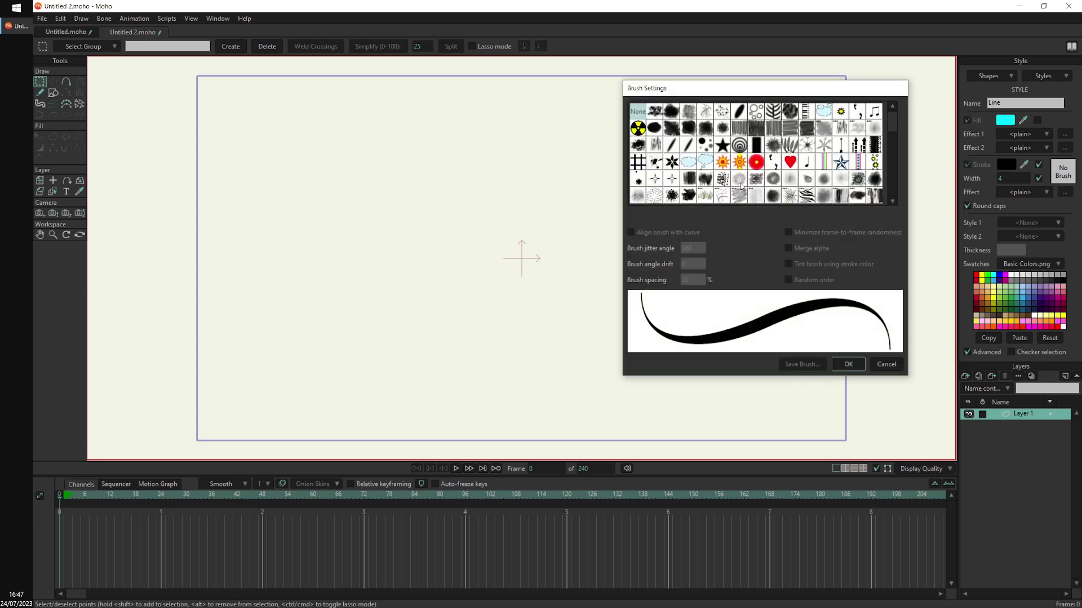
pyautogui.click(705, 128)
pyautogui.click(848, 364)
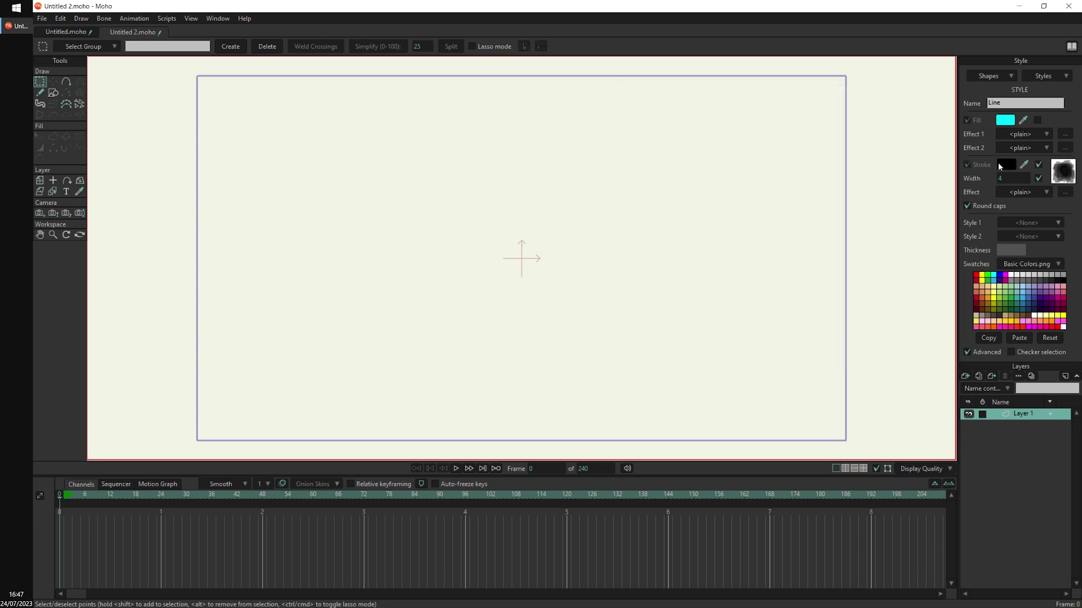
# - Set the Line style's stroke colour to blue 0016ED and its stroke width to 10
pyautogui.click(1006, 164)
pyautogui.click(811, 235)
pyautogui.click(787, 229)
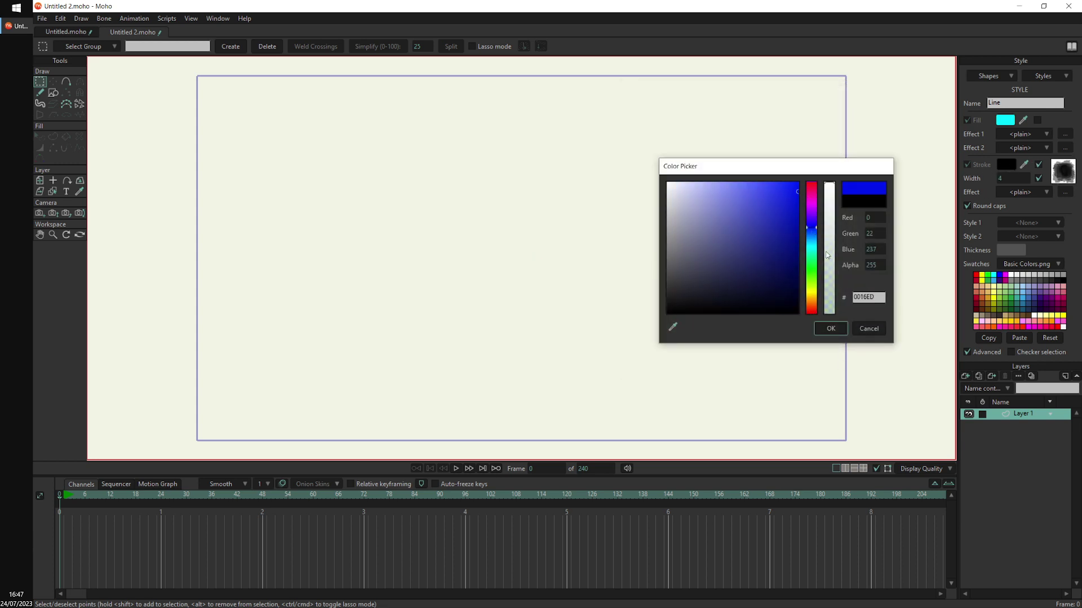
pyautogui.click(831, 329)
pyautogui.click(1011, 179)
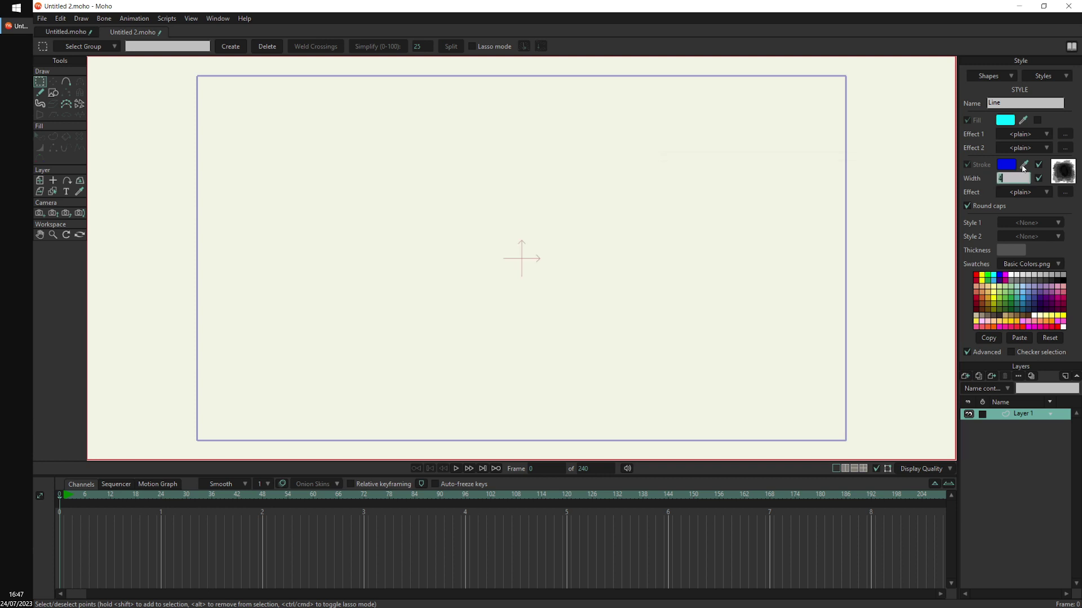
pyautogui.write('10')
pyautogui.press('Return')
# - Create a second style named Fill 1
pyautogui.click(1049, 76)
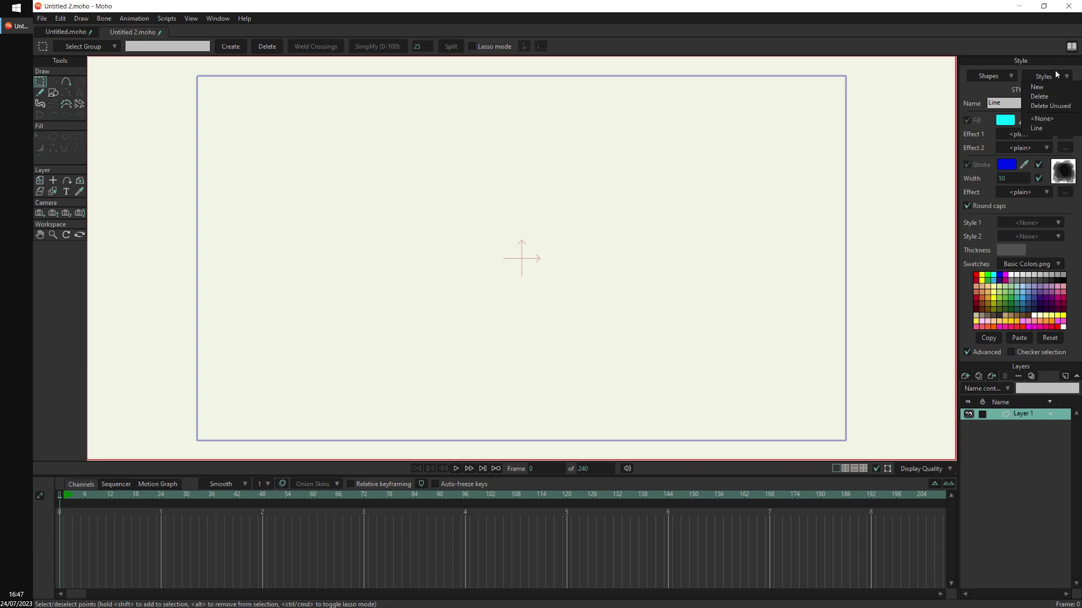
pyautogui.click(1052, 88)
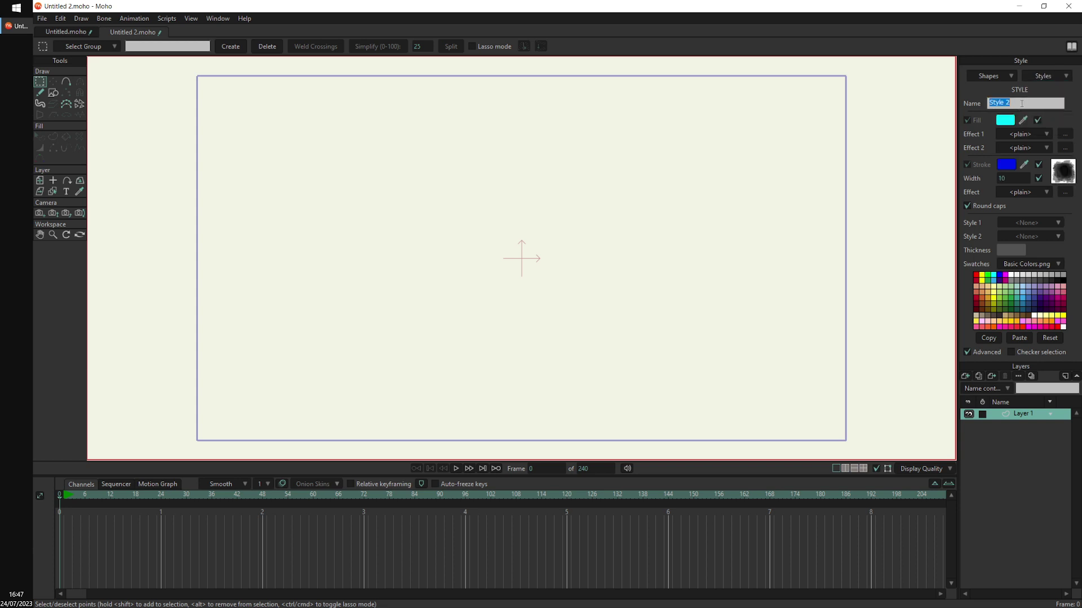
pyautogui.write('Fill 1')
pyautogui.press('Return')
# - Limit Fill 1 to its fill by disabling the stroke colour and width overrides and setting the brush to None
pyautogui.click(1063, 171)
pyautogui.click(637, 111)
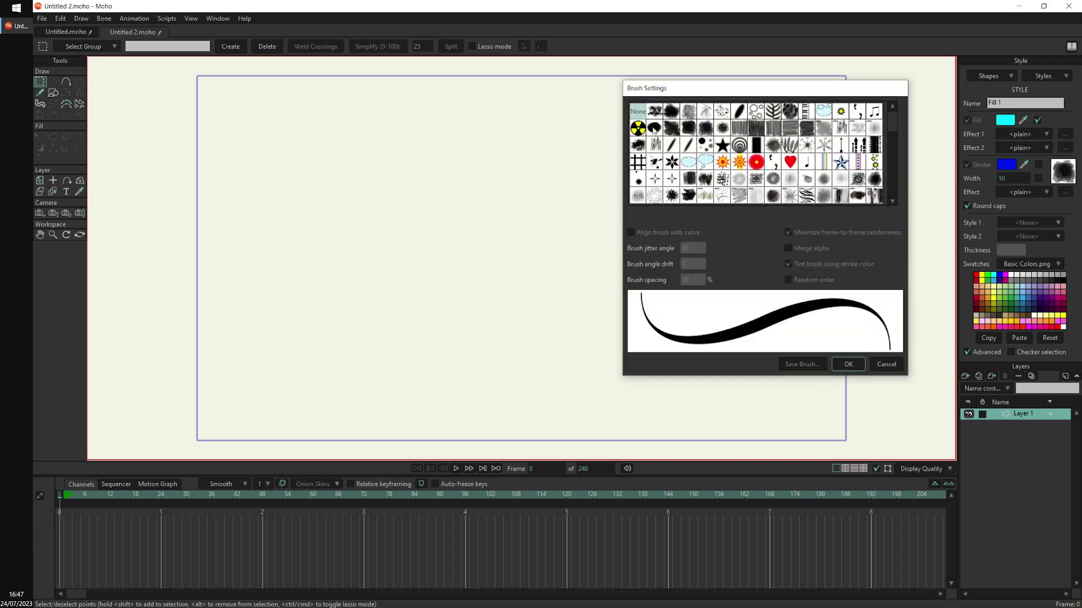
pyautogui.click(849, 365)
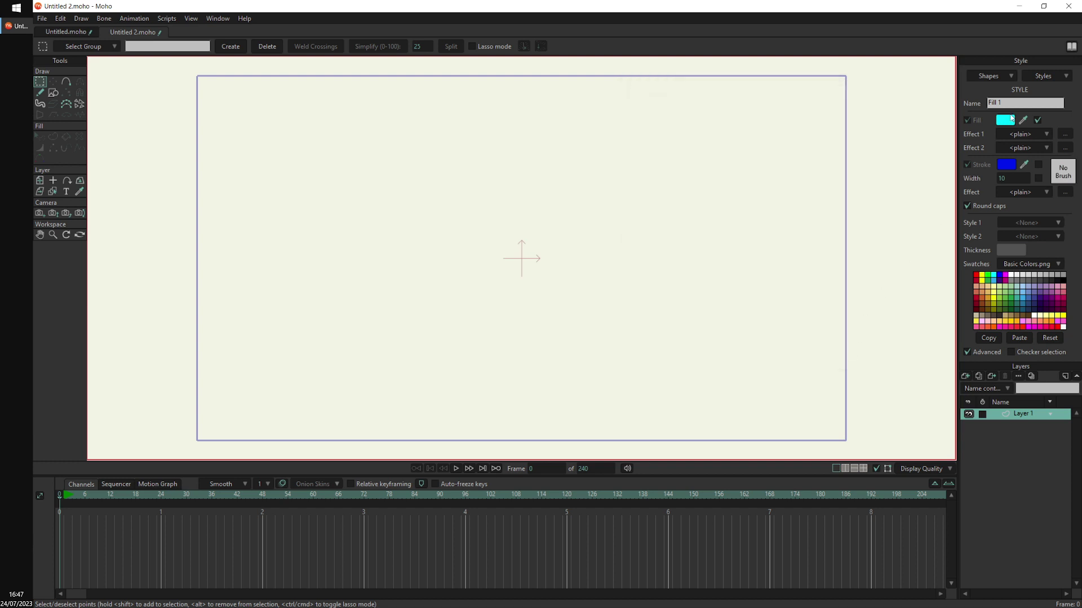
# - Set Fill 1's fill colour to magenta FA01DA
pyautogui.click(1005, 120)
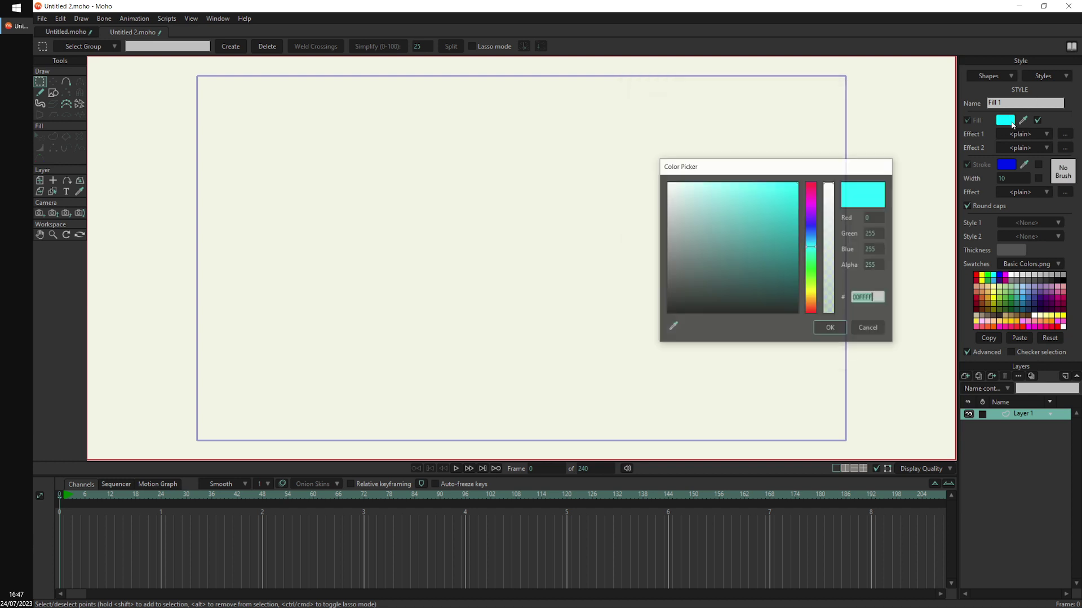
pyautogui.click(811, 196)
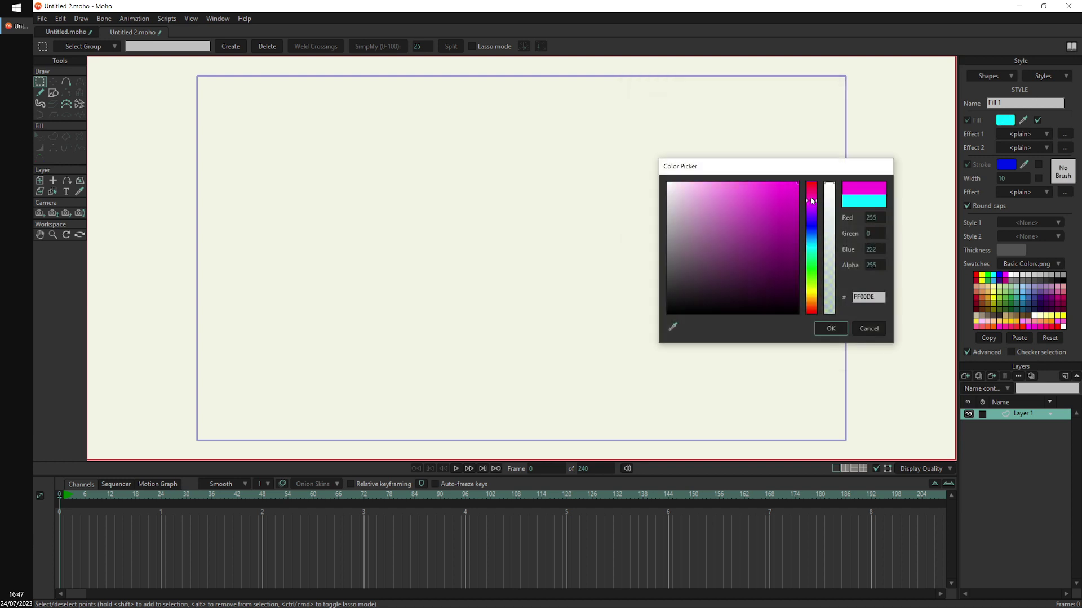
pyautogui.click(835, 330)
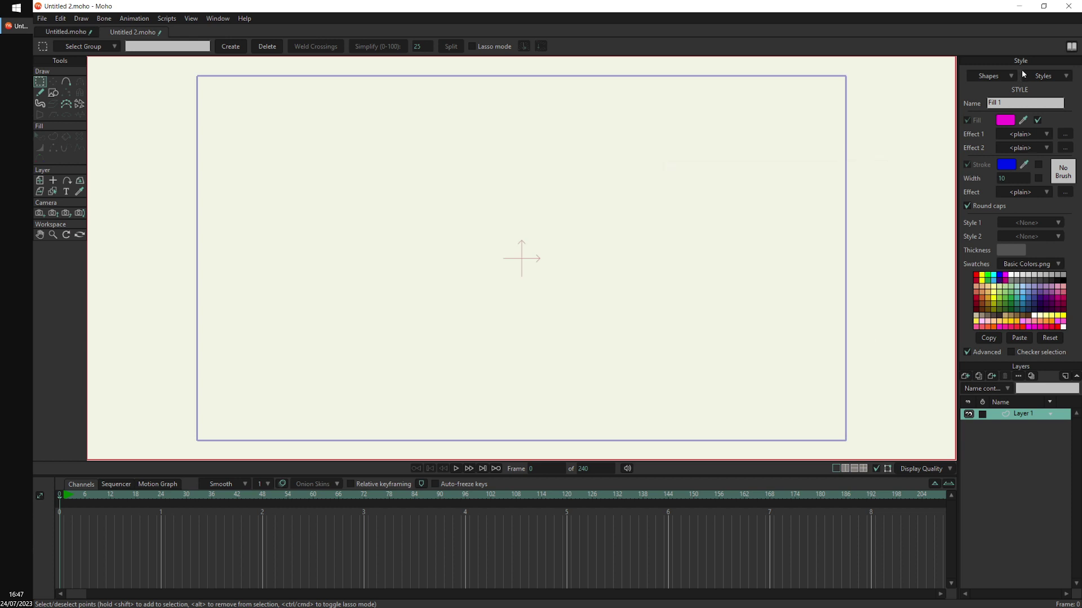
# - Create a third style named Fill 2 with its stroke colour and width overrides disabled
pyautogui.click(1043, 76)
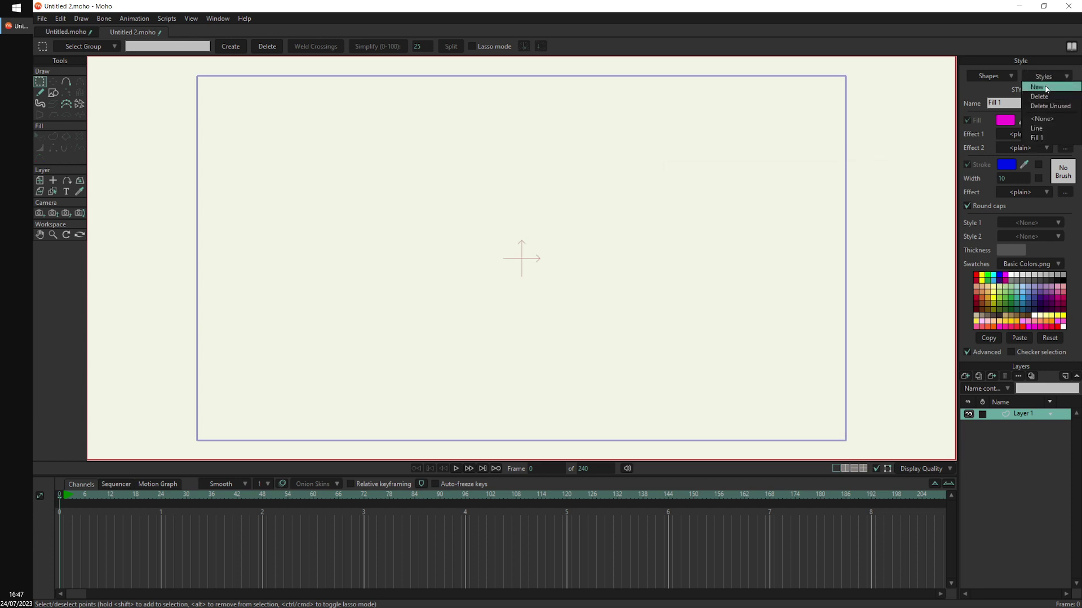
pyautogui.click(1046, 89)
pyautogui.write('Fi')
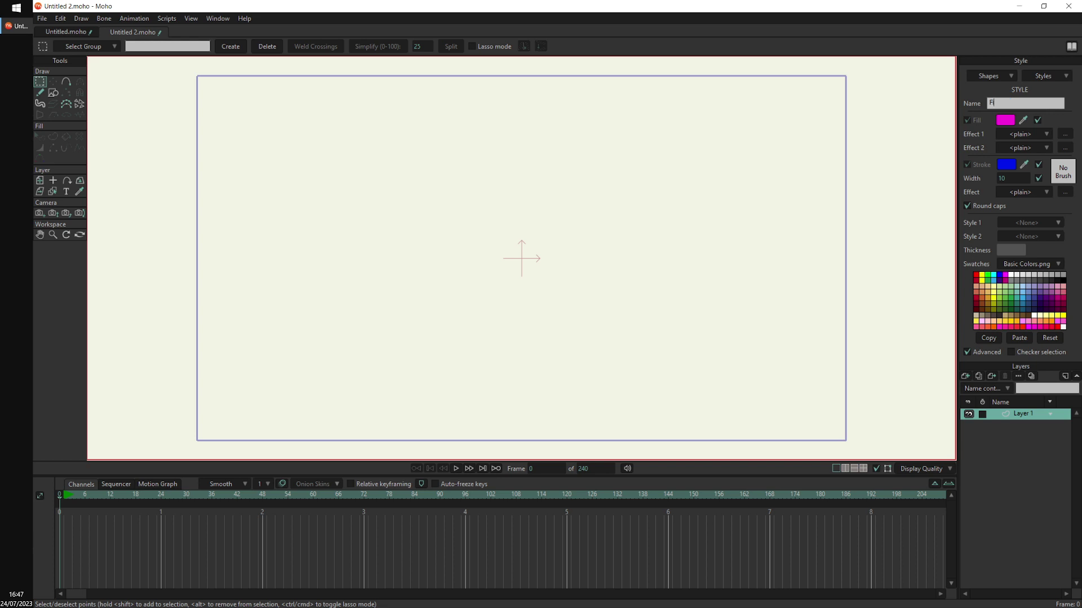
pyautogui.press('Return')
# - Set Fill 2's fill colour to turquoise 0AF0E2
pyautogui.click(1004, 121)
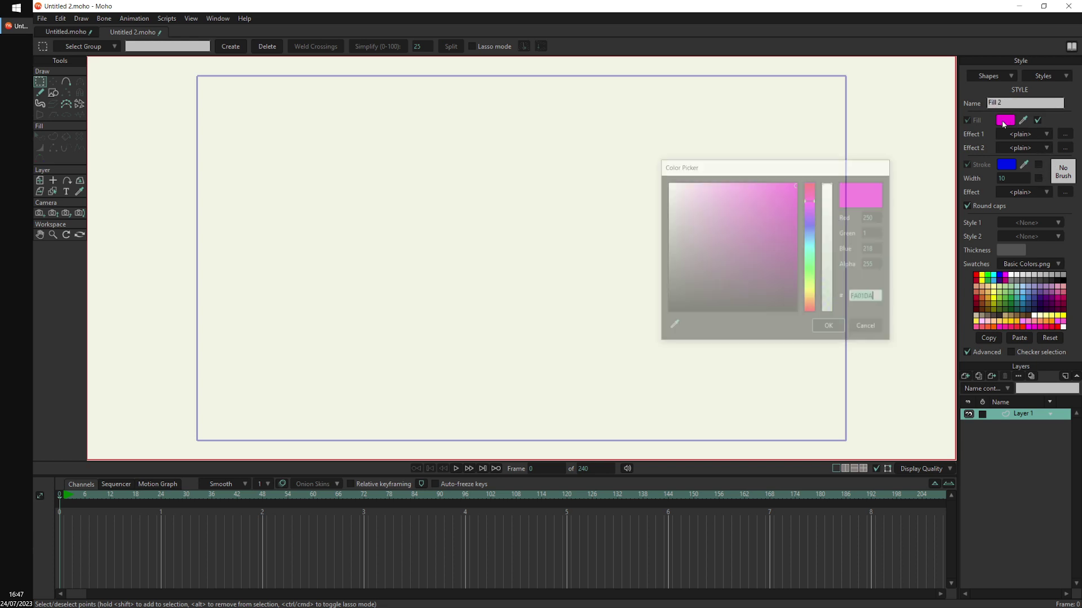
pyautogui.moveTo(812, 255); pyautogui.dragTo(812, 248)
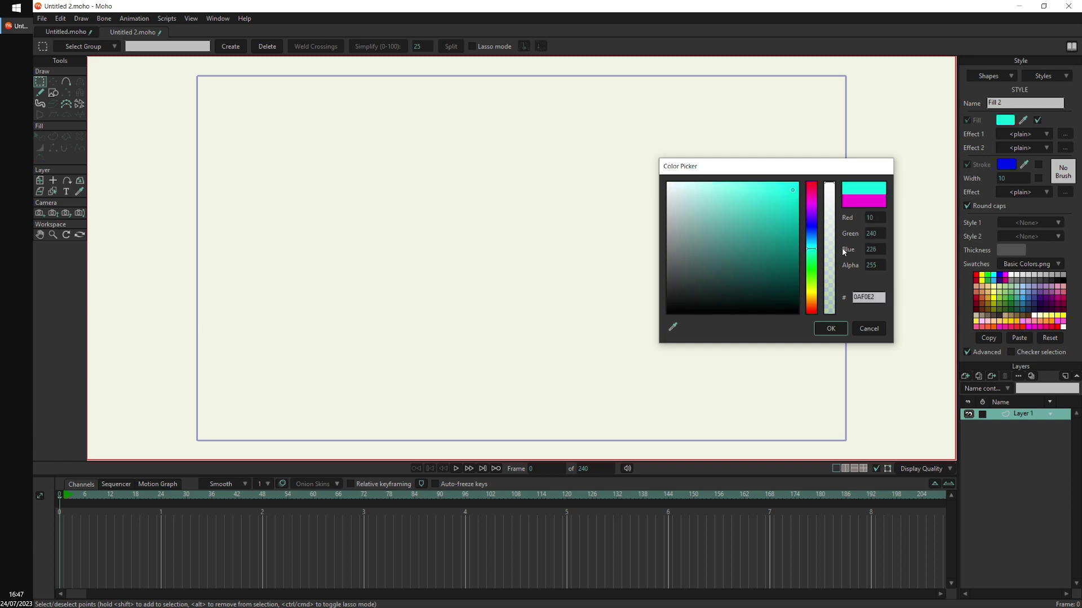
pyautogui.click(827, 329)
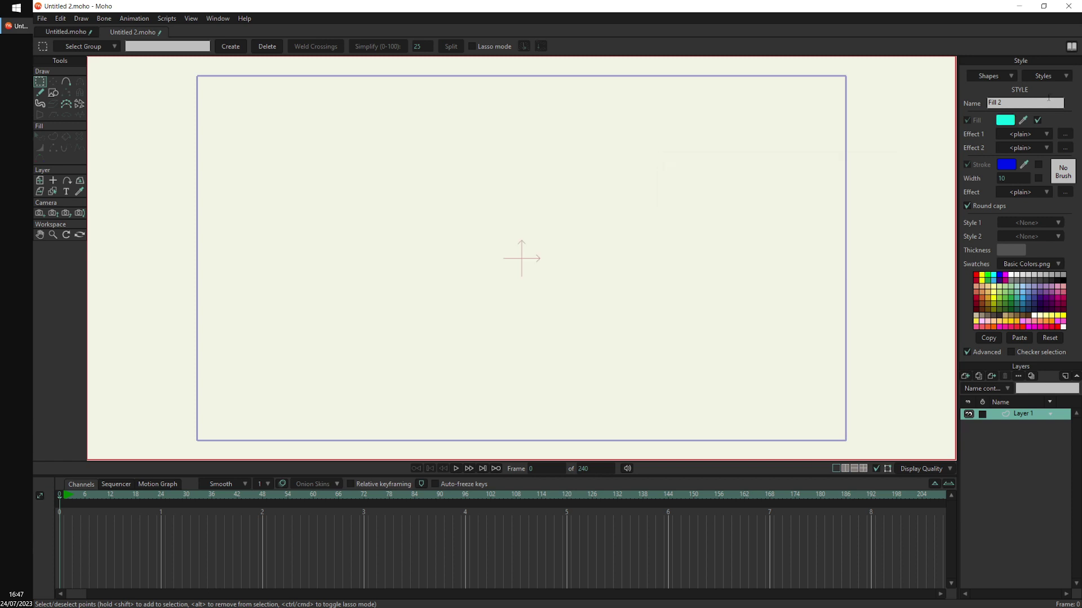
# - Return to the default shape settings and draw two filled circles side by side on Layer 1
pyautogui.click(1064, 77)
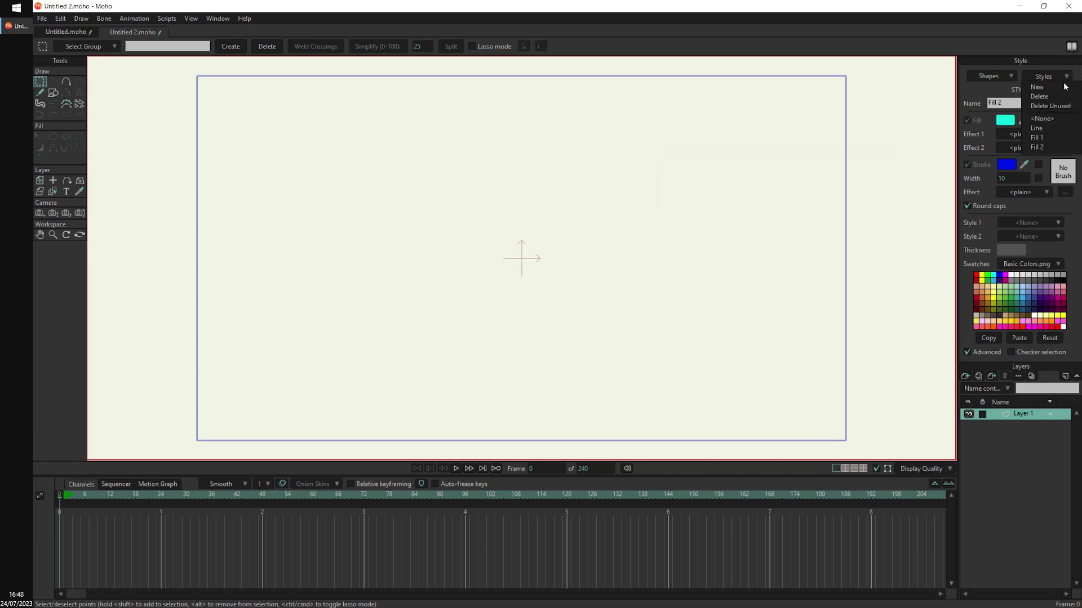
pyautogui.click(1053, 122)
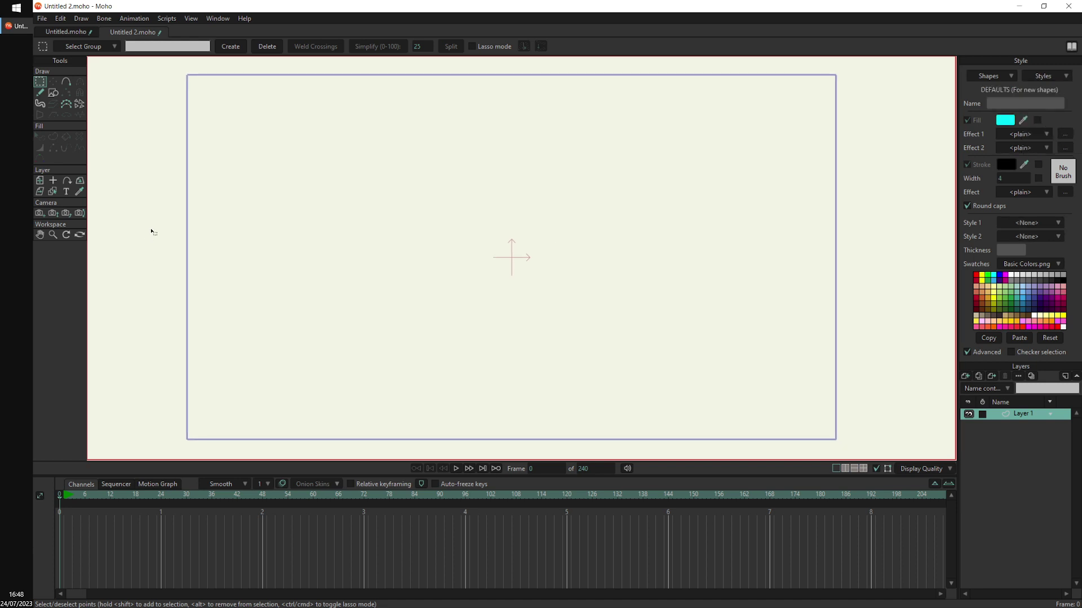
pyautogui.click(53, 92)
pyautogui.moveTo(301, 188)
pyautogui.mouseDown()
pyautogui.moveTo(434, 336)
pyautogui.moveTo(451, 328)
pyautogui.mouseUp()
pyautogui.moveTo(510, 192)
pyautogui.mouseDown()
pyautogui.moveTo(593, 288)
pyautogui.moveTo(611, 350)
pyautogui.moveTo(675, 341)
pyautogui.mouseUp()
# - Apply Line as Style 1 and Fill 1 as Style 2 to the left circle
pyautogui.click(39, 137)
pyautogui.click(369, 252)
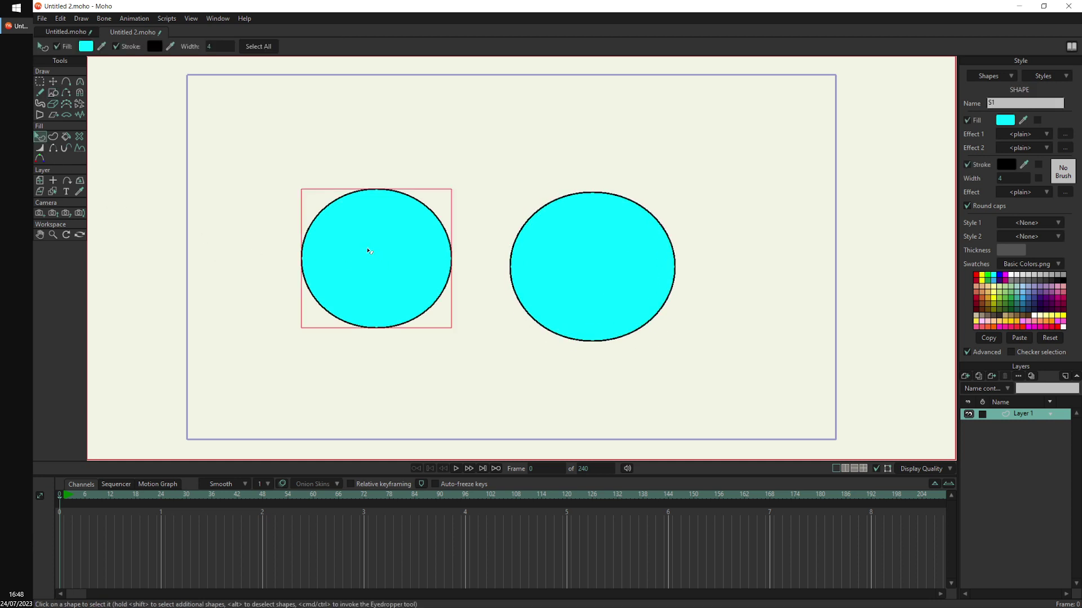
pyautogui.click(1034, 225)
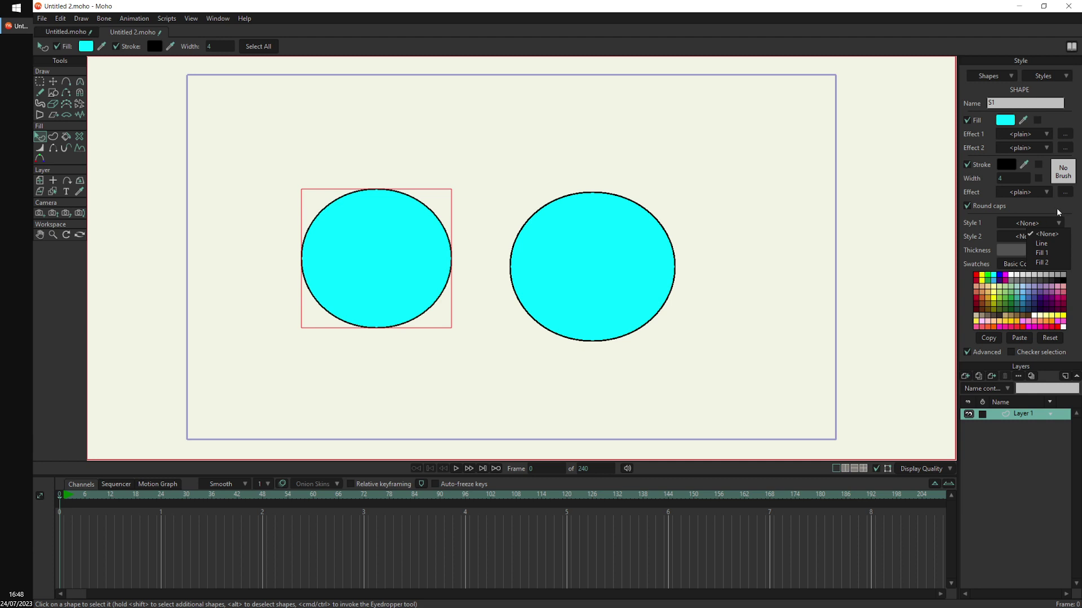
pyautogui.click(1041, 245)
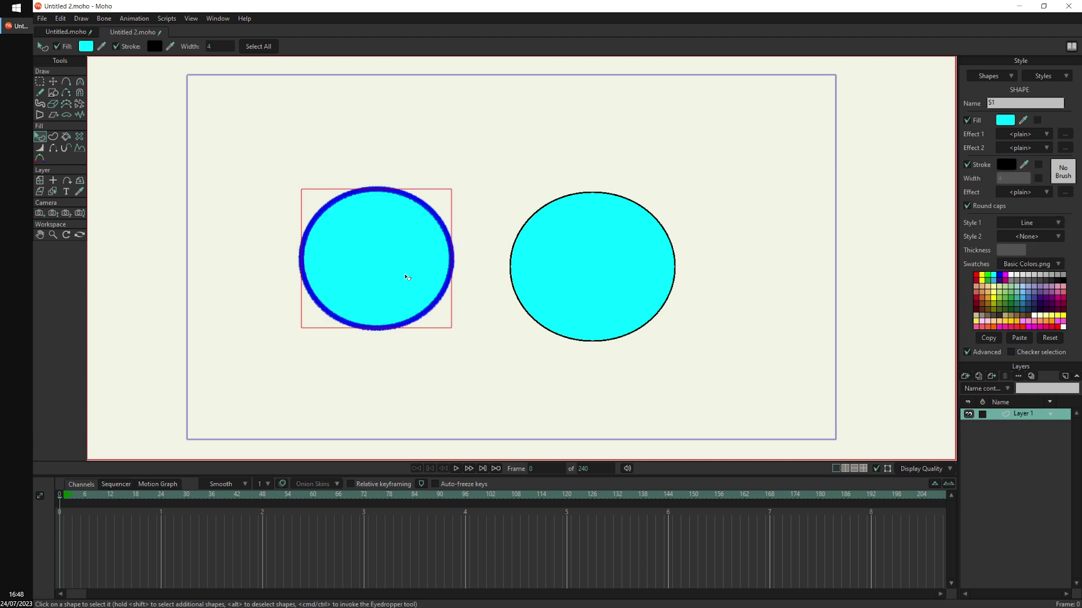
pyautogui.click(1039, 237)
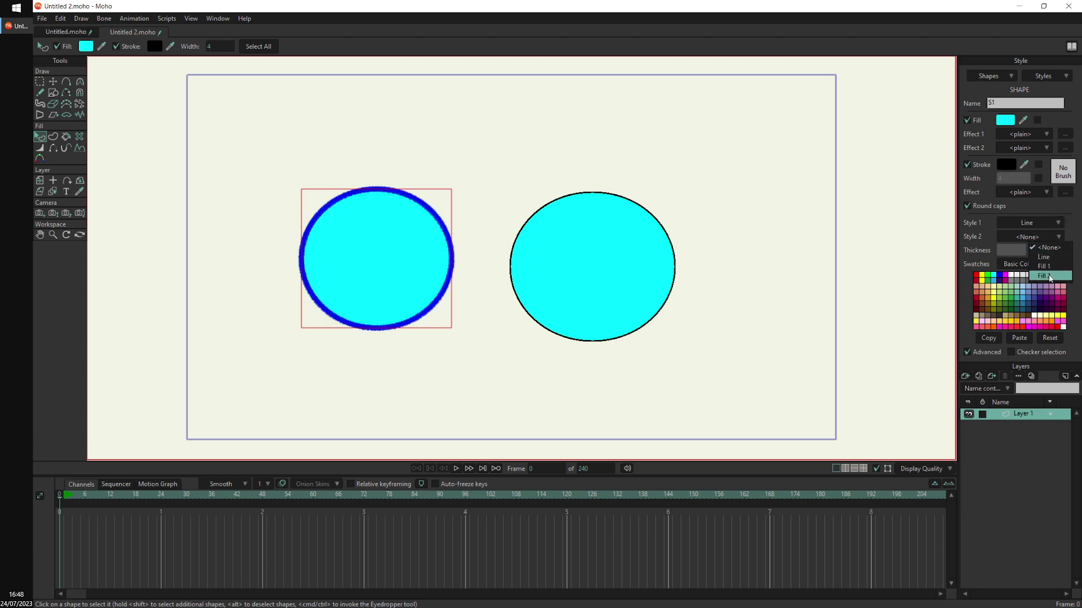
pyautogui.click(1047, 267)
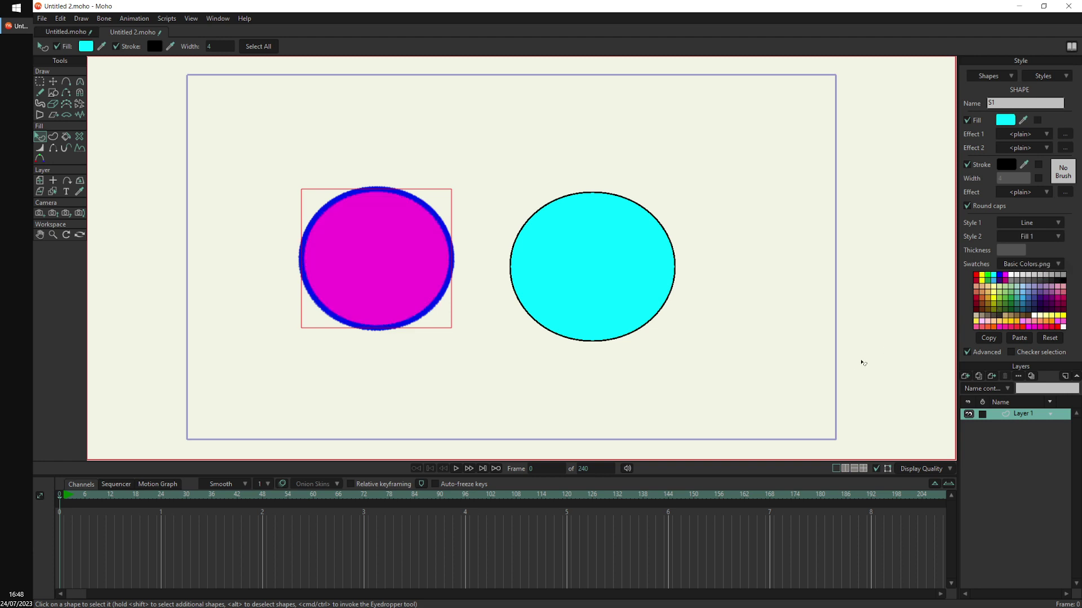
# - Apply Line as Style 1 and Fill 2 as Style 2 to the right circle
pyautogui.click(635, 260)
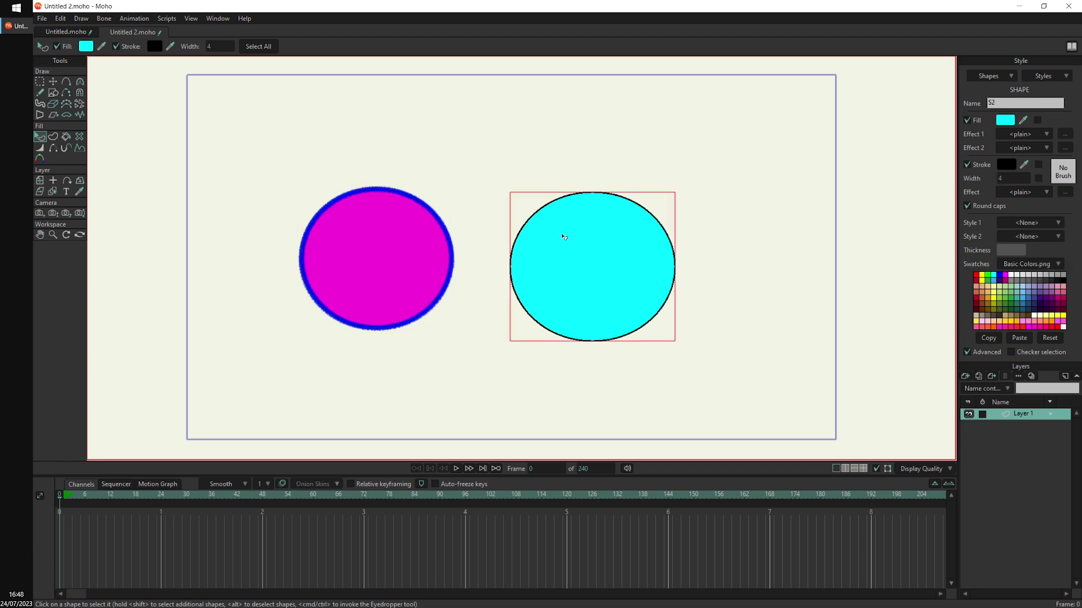
pyautogui.click(1029, 223)
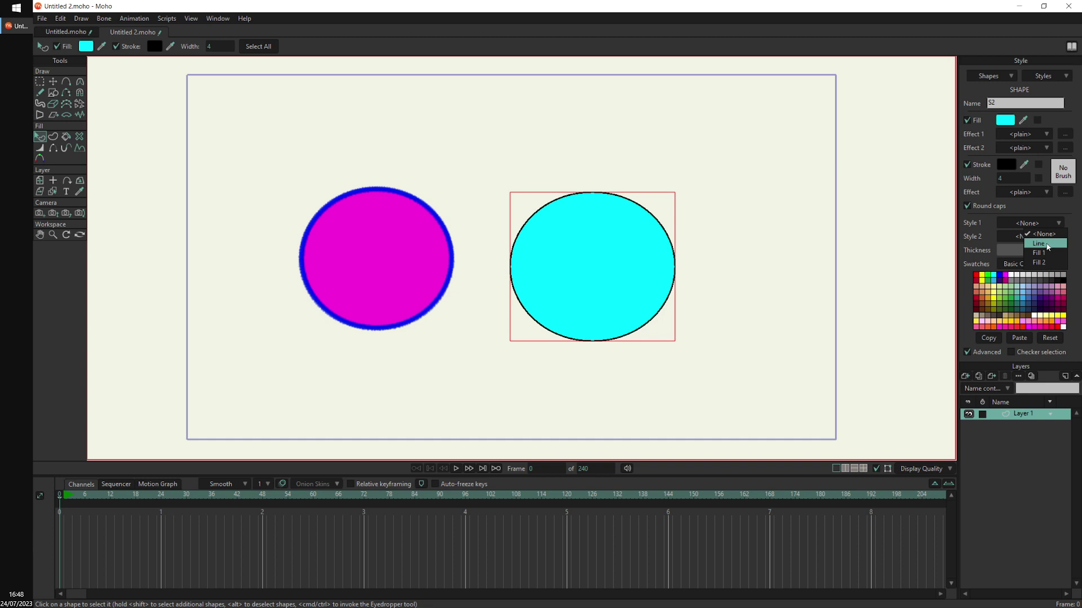
pyautogui.click(1046, 245)
pyautogui.click(1046, 237)
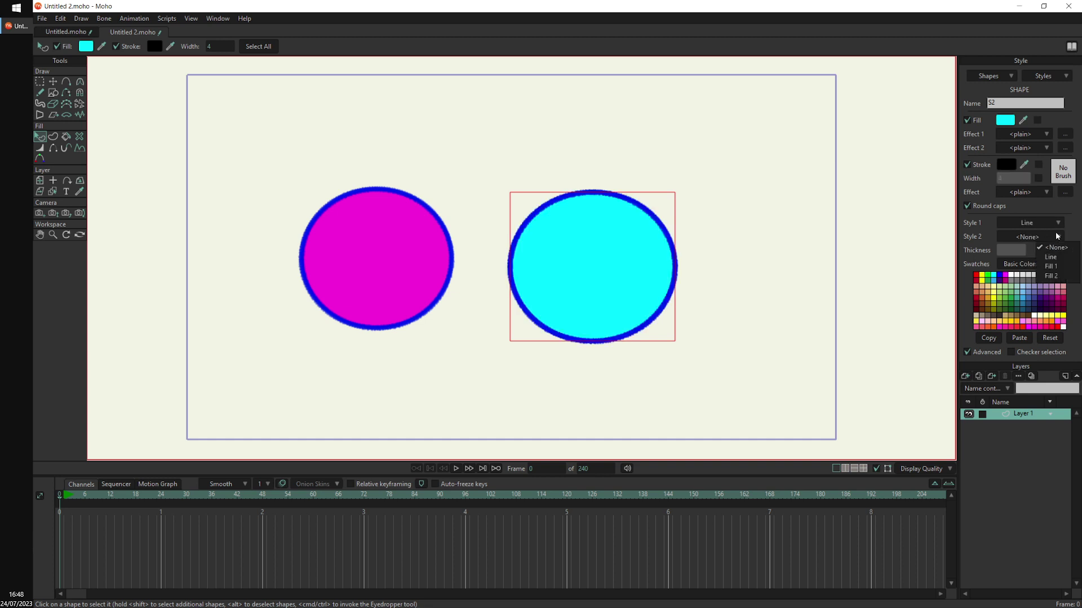
pyautogui.click(1057, 276)
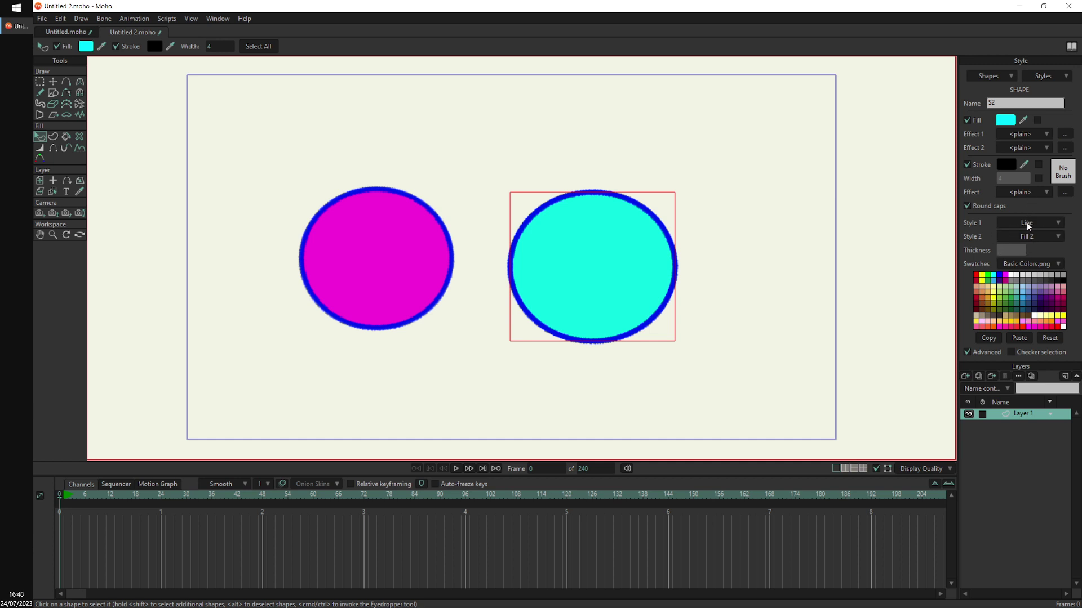
# - Review which fill and stroke overrides are enabled in the Line and Fill 1 styles
pyautogui.click(1047, 76)
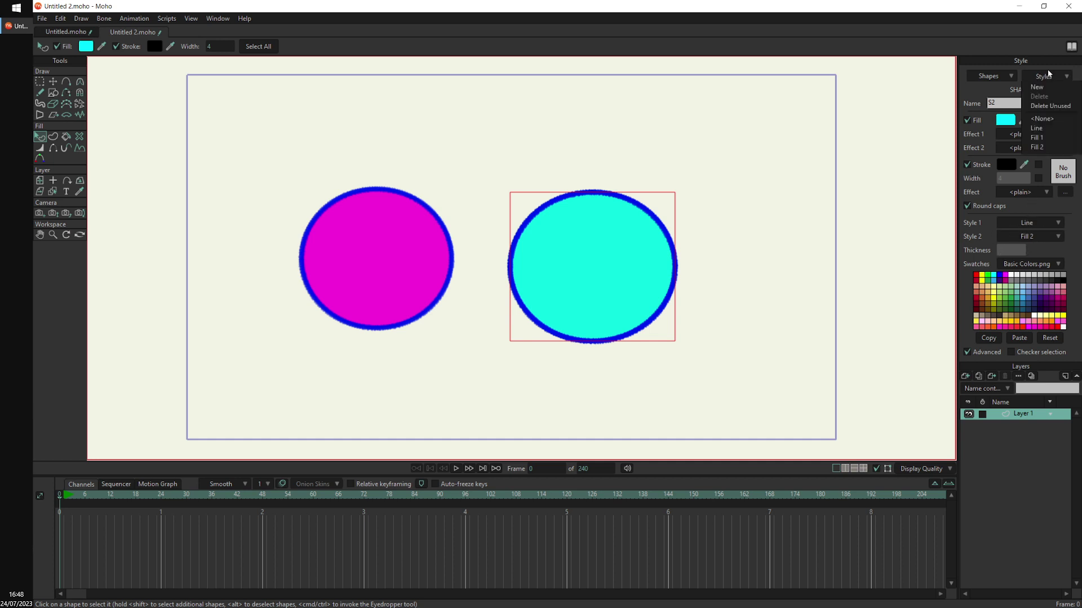
pyautogui.click(1050, 129)
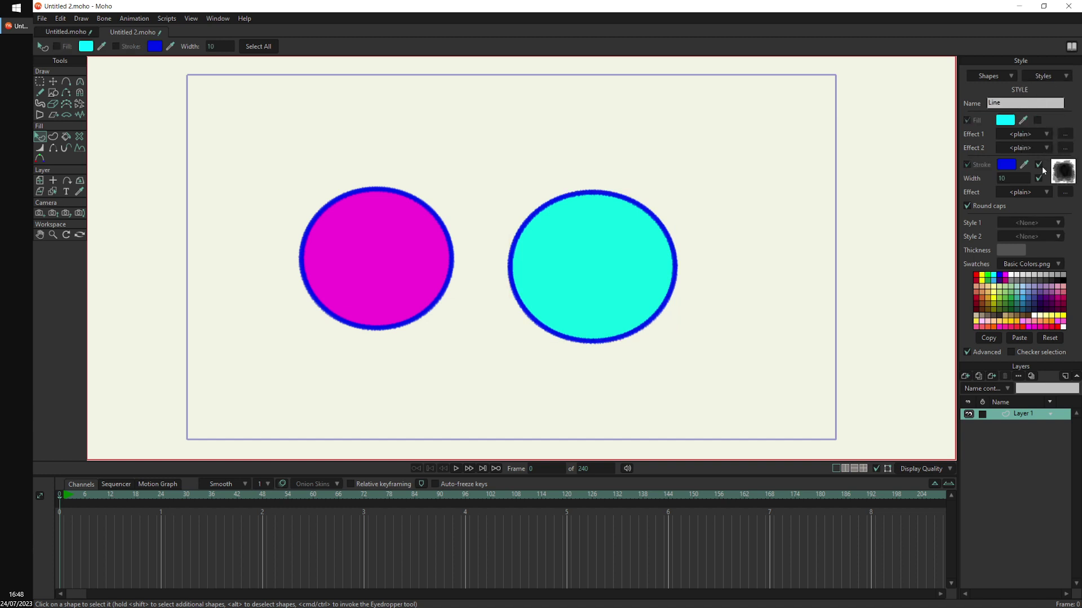
pyautogui.click(1053, 80)
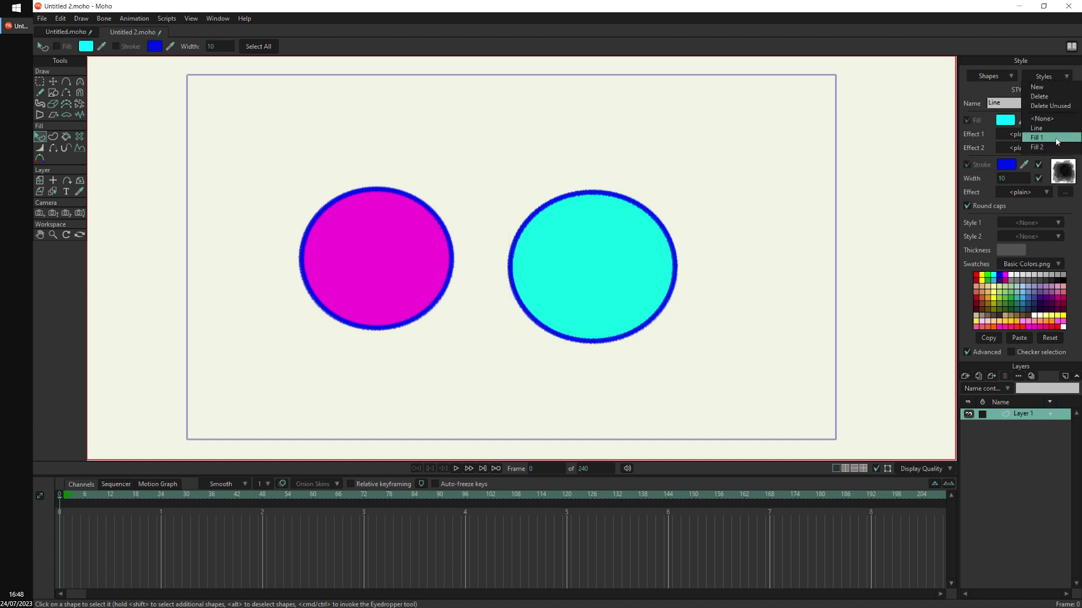
pyautogui.click(1049, 138)
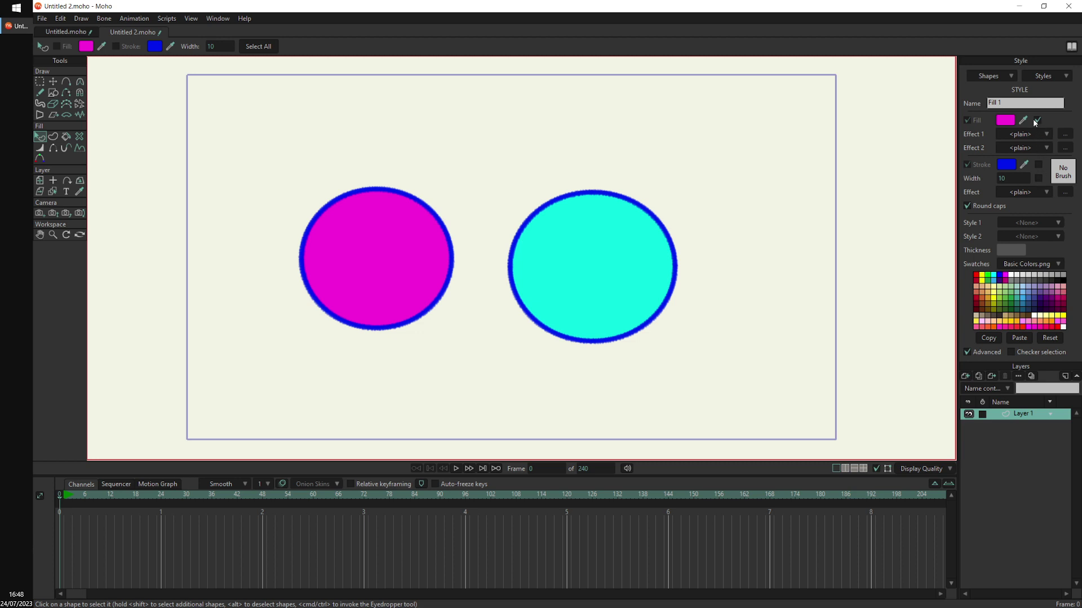
pyautogui.click(1038, 165)
pyautogui.click(1038, 165)
# - Set both default styles for new shapes to None and draw an unstyled ellipse overlapping the upper part of the right circle
pyautogui.click(1050, 79)
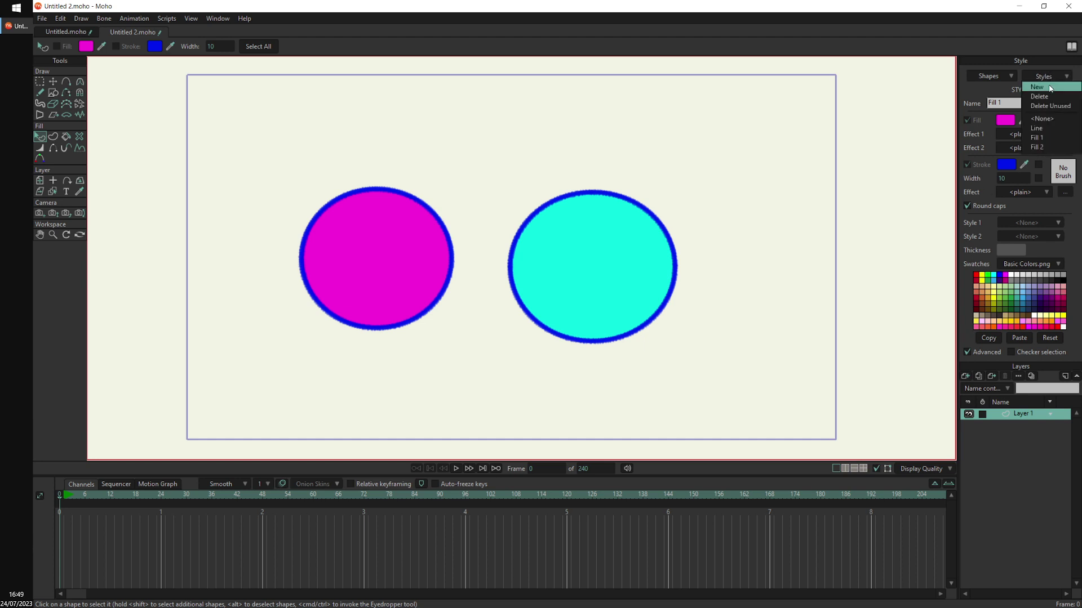
pyautogui.click(1043, 120)
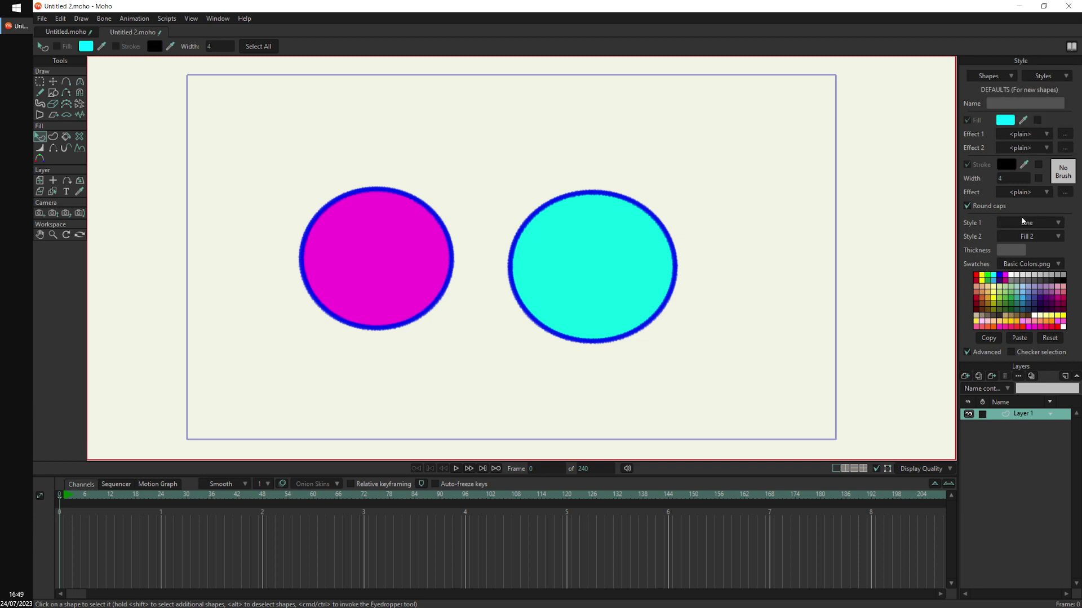
pyautogui.click(1054, 224)
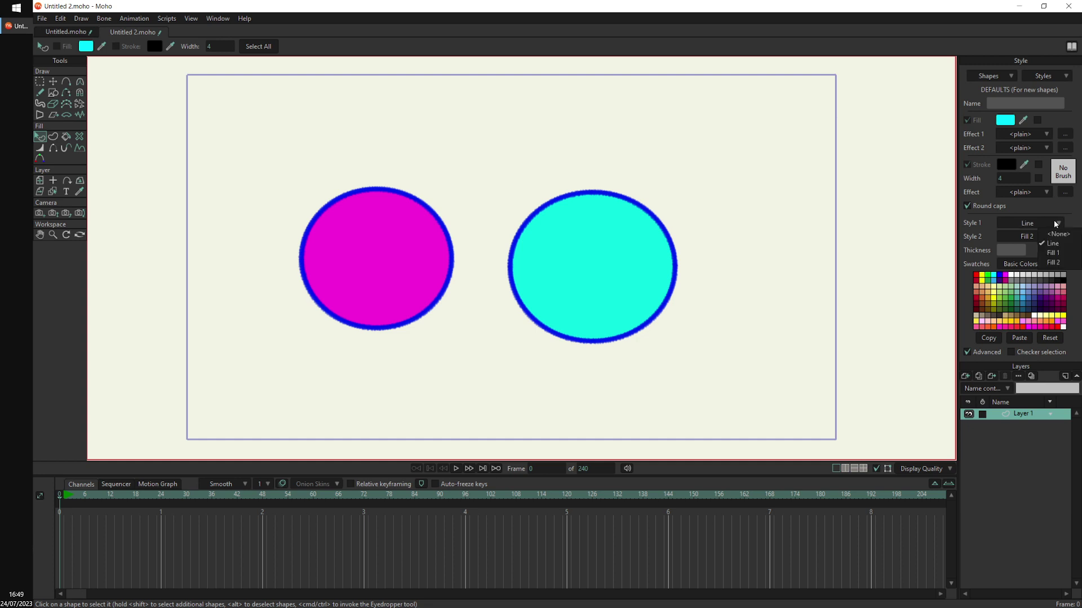
pyautogui.click(1058, 235)
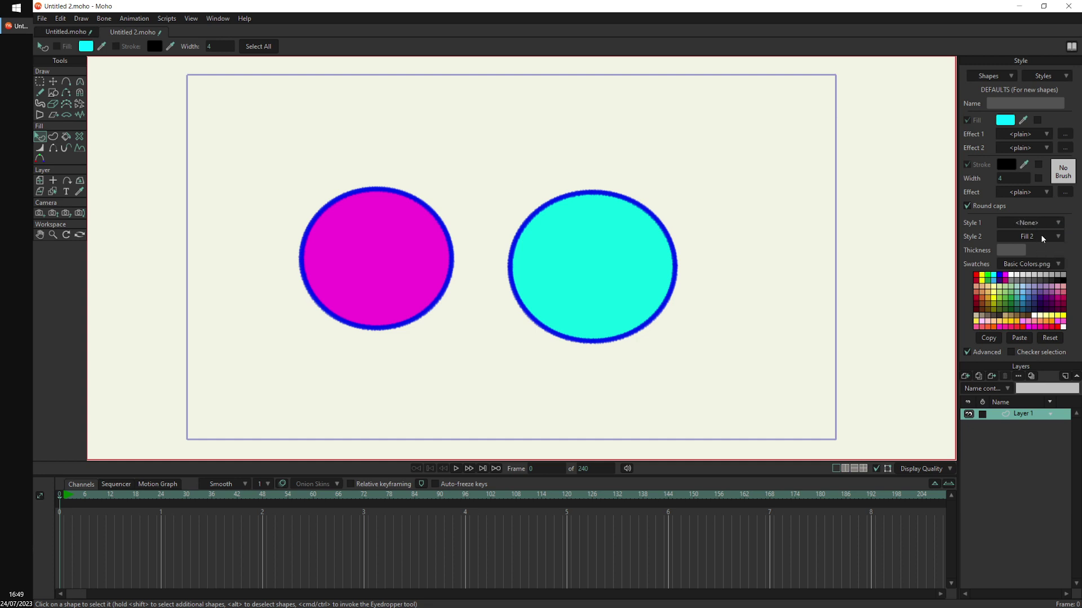
pyautogui.click(1051, 237)
pyautogui.click(1049, 249)
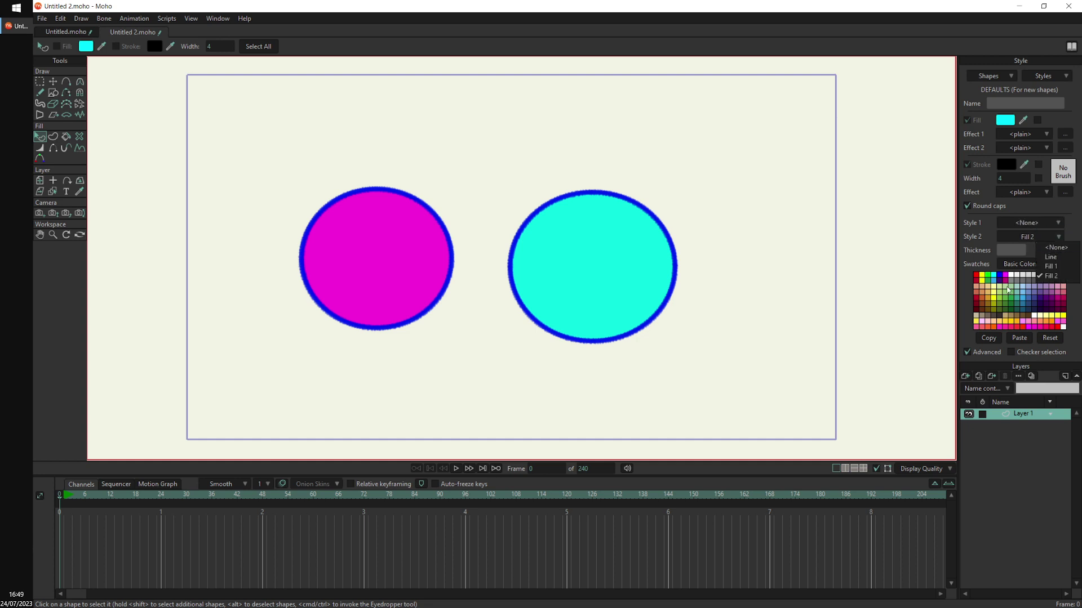
pyautogui.click(53, 93)
pyautogui.moveTo(462, 107)
pyautogui.mouseDown()
pyautogui.moveTo(605, 223)
pyautogui.moveTo(587, 276)
pyautogui.moveTo(596, 260)
pyautogui.mouseUp()
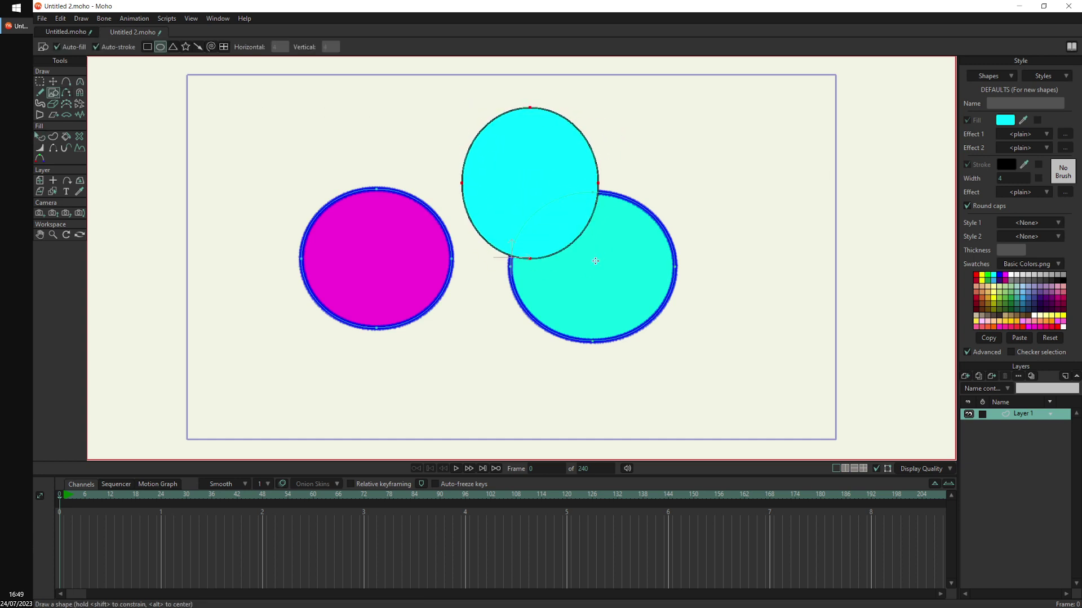
# - Set the default Style 1 to Line and draw six freehand squiggles around the circles
pyautogui.click(1020, 223)
pyautogui.click(1040, 244)
pyautogui.click(41, 93)
pyautogui.moveTo(255, 164)
pyautogui.mouseDown()
pyautogui.moveTo(248, 236)
pyautogui.moveTo(287, 367)
pyautogui.mouseUp()
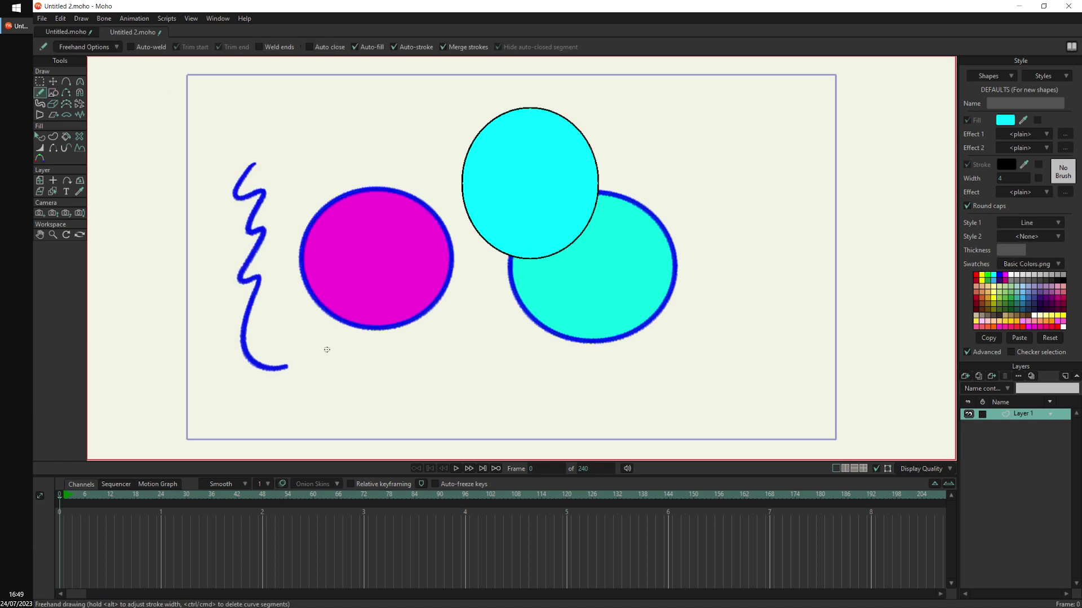
pyautogui.moveTo(345, 406)
pyautogui.mouseDown()
pyautogui.moveTo(490, 365)
pyautogui.moveTo(695, 376)
pyautogui.mouseUp()
pyautogui.moveTo(726, 129)
pyautogui.mouseDown()
pyautogui.moveTo(721, 223)
pyautogui.moveTo(781, 307)
pyautogui.mouseUp()
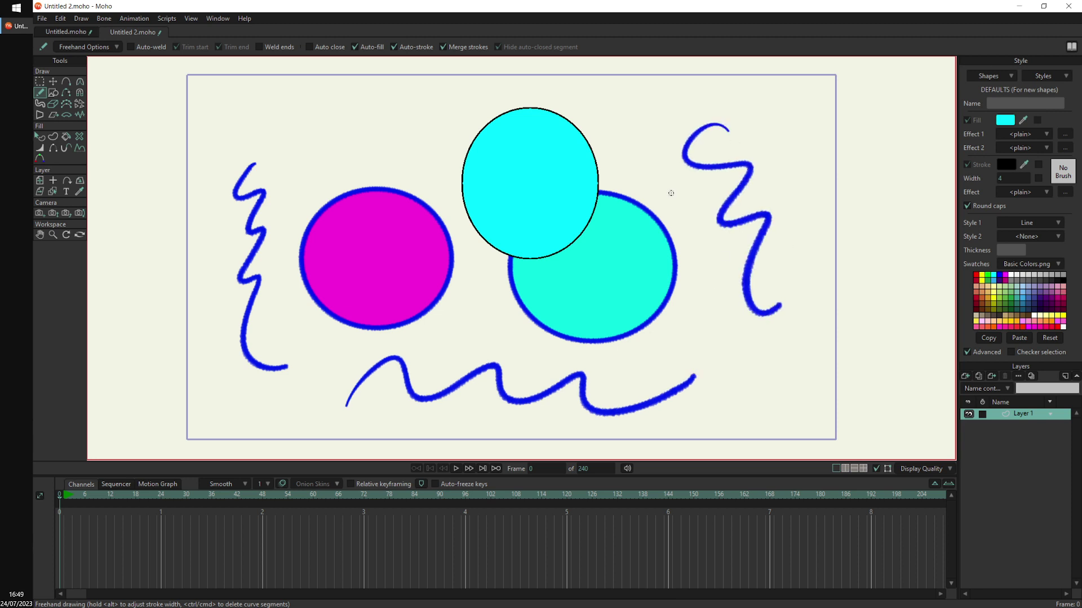
pyautogui.moveTo(671, 169); pyautogui.dragTo(692, 297)
pyautogui.moveTo(412, 170); pyautogui.dragTo(444, 222)
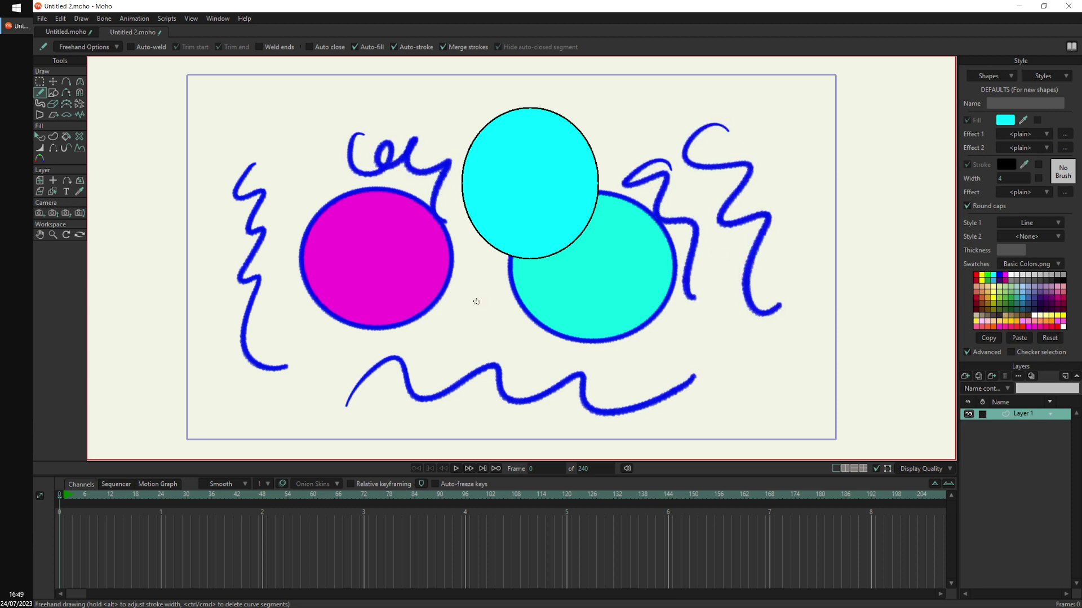
pyautogui.moveTo(461, 294)
pyautogui.mouseDown()
pyautogui.moveTo(493, 297)
pyautogui.moveTo(529, 338)
pyautogui.mouseUp()
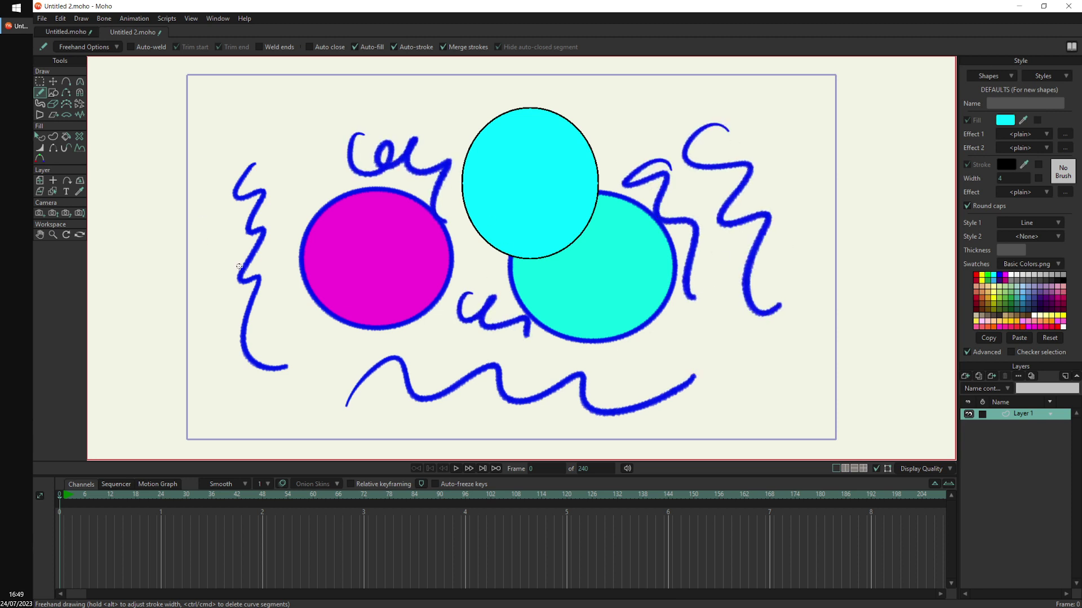
# - Add a Frame By Frame layer above Layer 1 and hide Layer 1
pyautogui.click(965, 380)
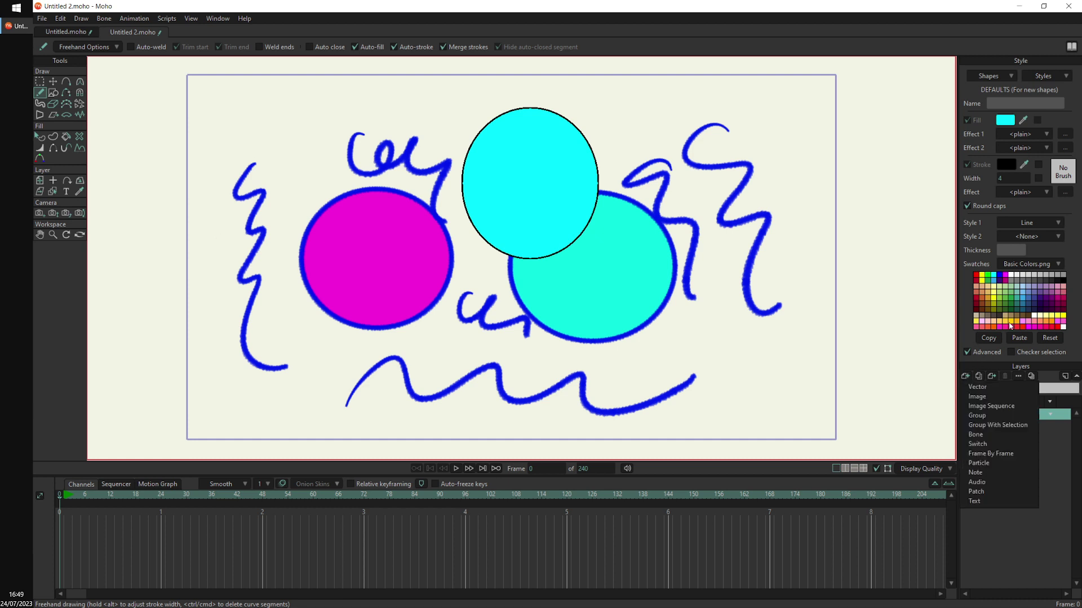
pyautogui.click(1009, 458)
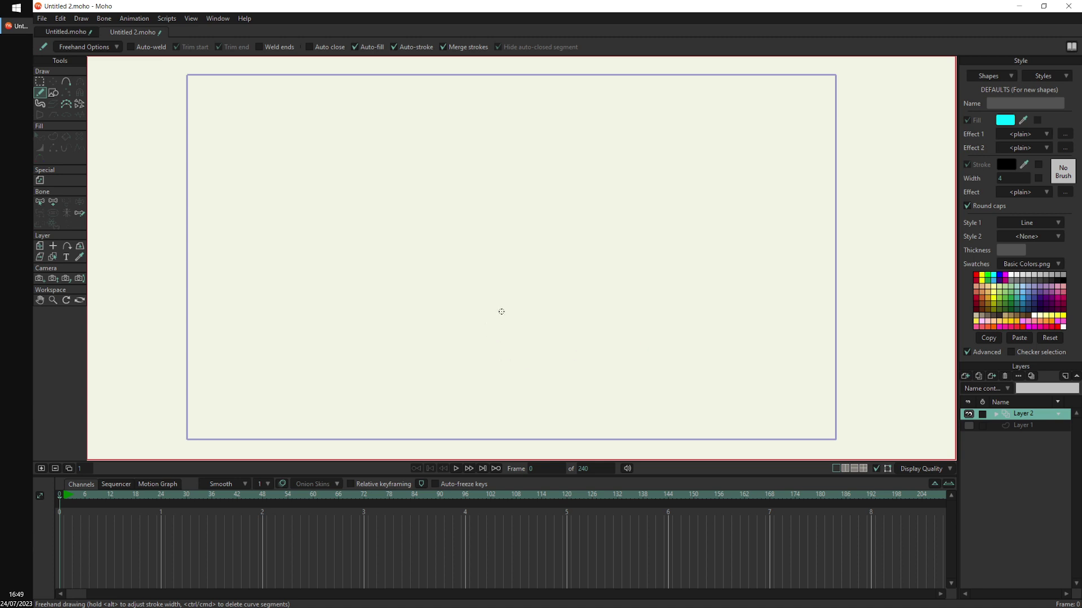
# - Keep Line as the default Style 1 and draw a freehand circle on frame 0 of the Frame By Frame layer
pyautogui.click(1022, 219)
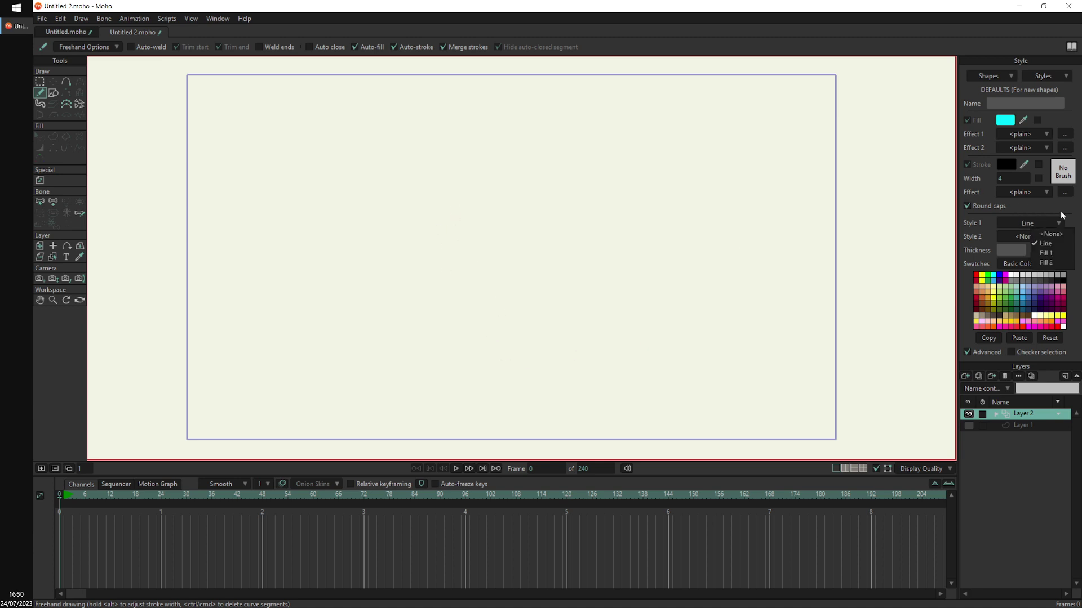
pyautogui.click(1057, 246)
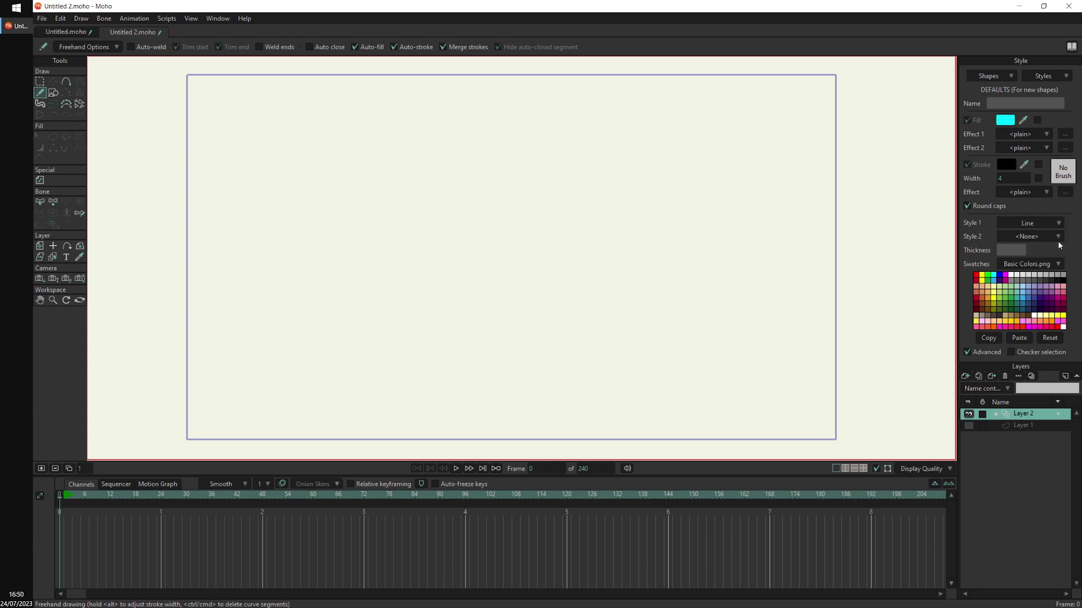
pyautogui.moveTo(492, 193)
pyautogui.mouseDown()
pyautogui.moveTo(440, 223)
pyautogui.moveTo(447, 199)
pyautogui.moveTo(428, 228)
pyautogui.mouseUp()
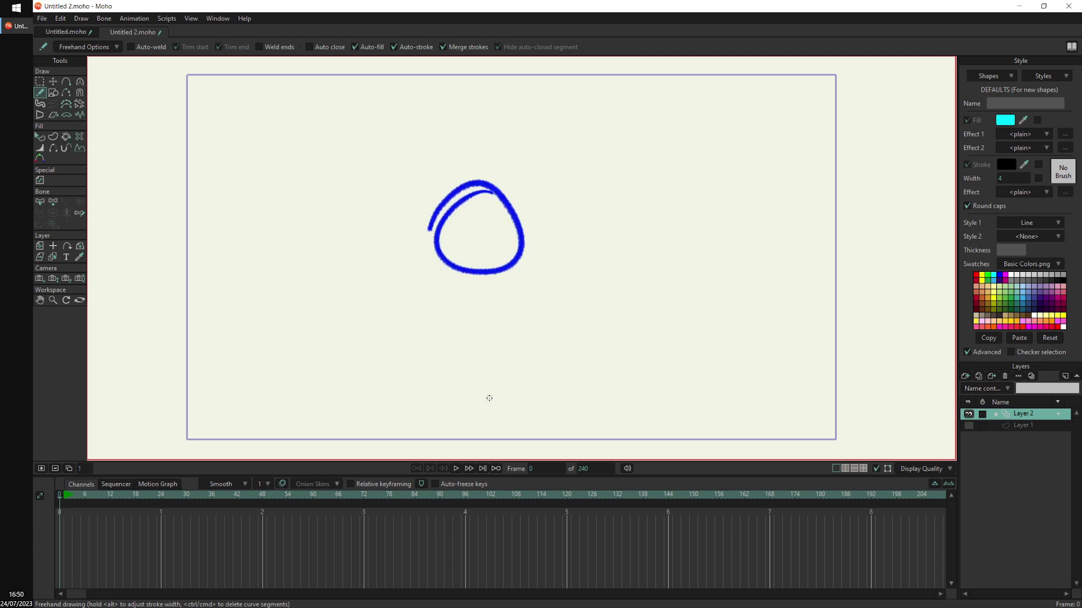
# - Add new drawings at frames 5, 13 and about 23, sketch a freehand circle in each, and scrub back through them
pyautogui.click(79, 468)
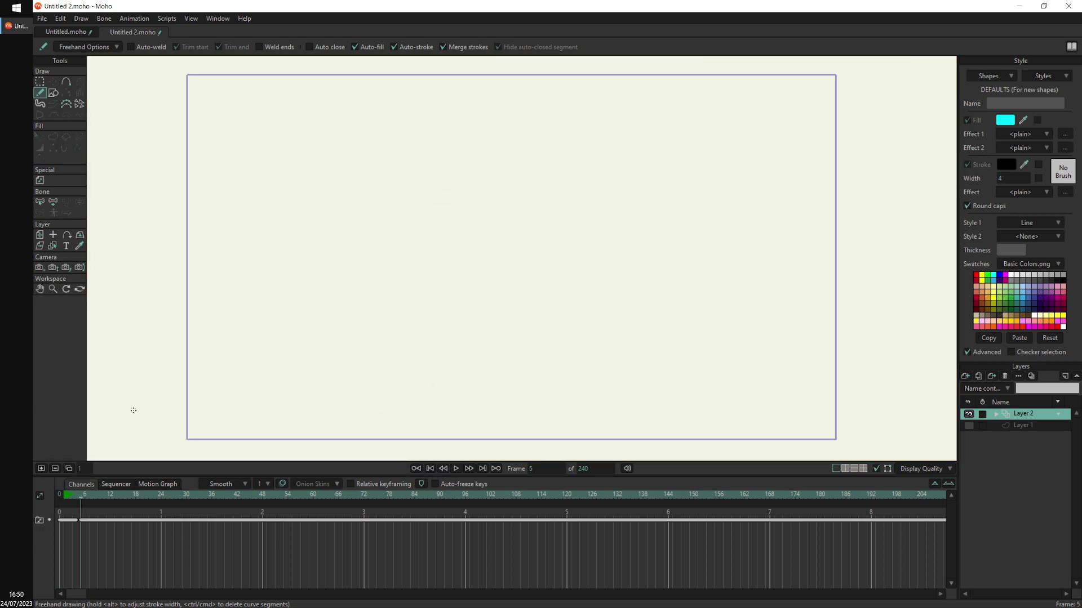
pyautogui.moveTo(491, 194)
pyautogui.mouseDown()
pyautogui.moveTo(514, 194)
pyautogui.moveTo(484, 192)
pyautogui.mouseUp()
pyautogui.moveTo(81, 495); pyautogui.dragTo(115, 494)
pyautogui.click(41, 469)
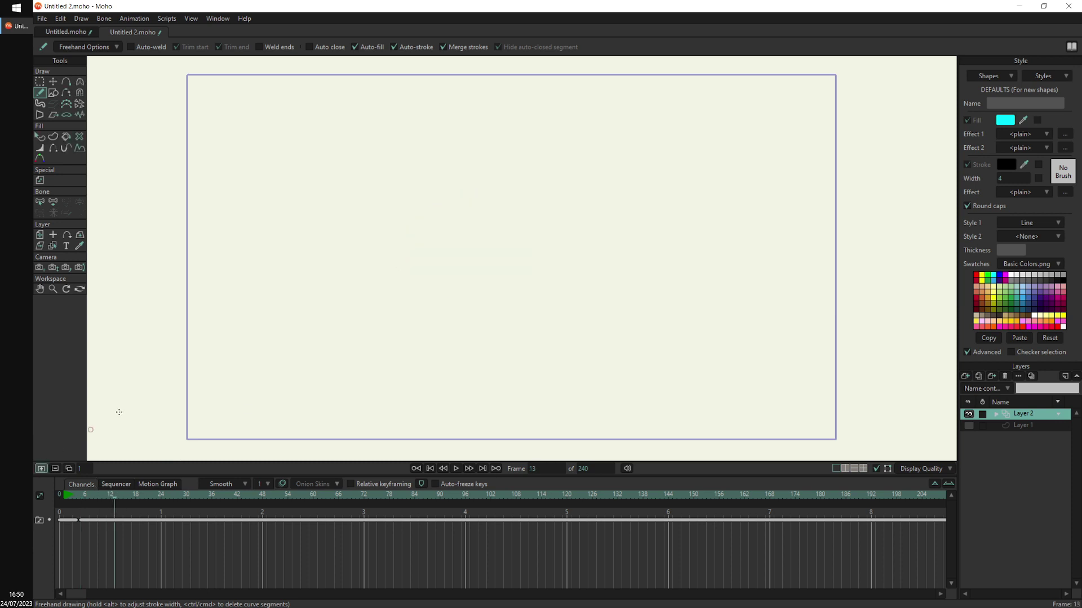
pyautogui.moveTo(443, 206)
pyautogui.mouseDown()
pyautogui.moveTo(386, 234)
pyautogui.moveTo(495, 276)
pyautogui.moveTo(409, 258)
pyautogui.mouseUp()
pyautogui.click(157, 495)
pyautogui.click(41, 469)
pyautogui.moveTo(109, 498); pyautogui.dragTo(96, 527)
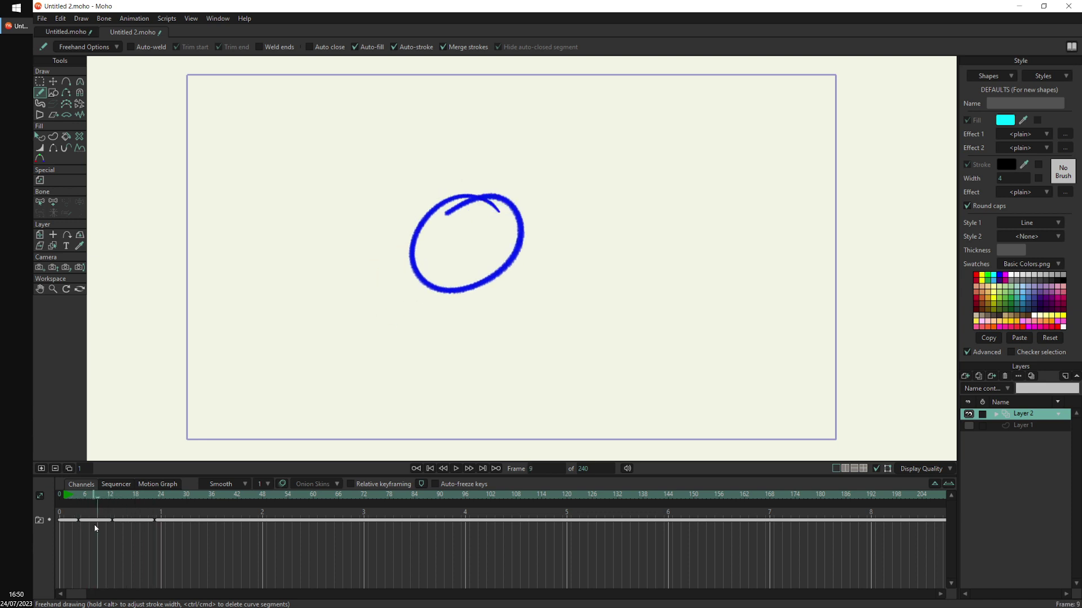
# - Change the Line style's stroke colour to red (FC0006) and scrub through the frames to check the drawings
pyautogui.click(1053, 76)
pyautogui.click(1040, 128)
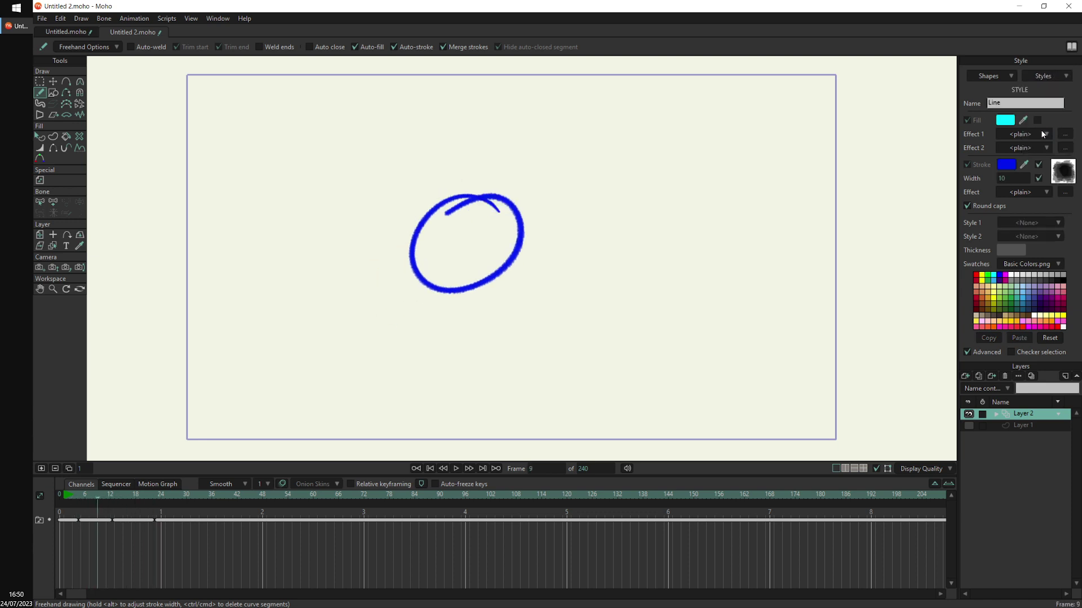
pyautogui.click(1007, 165)
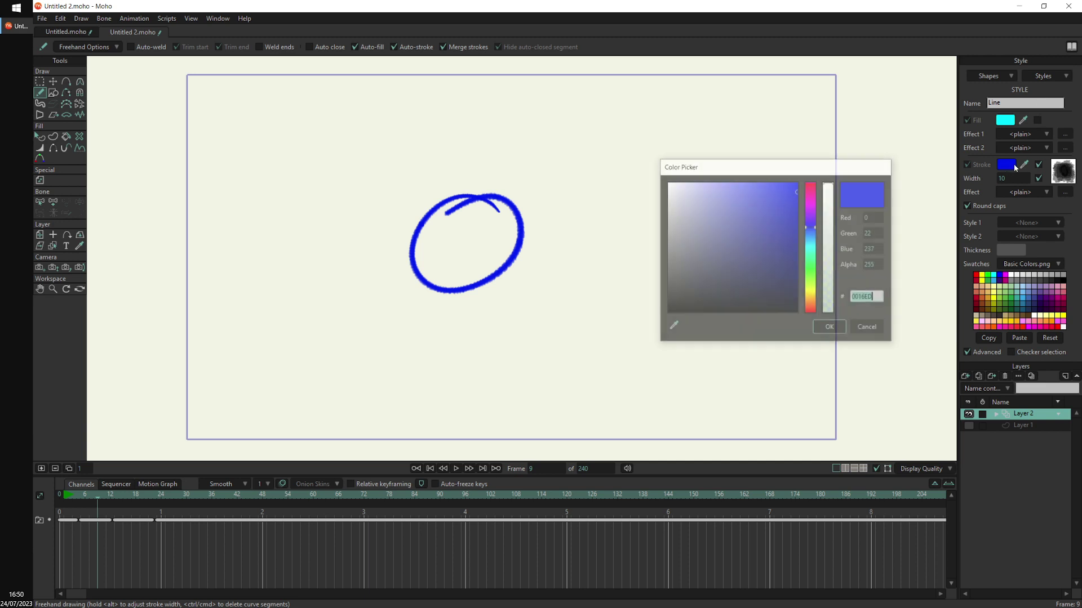
pyautogui.moveTo(814, 213); pyautogui.dragTo(814, 179)
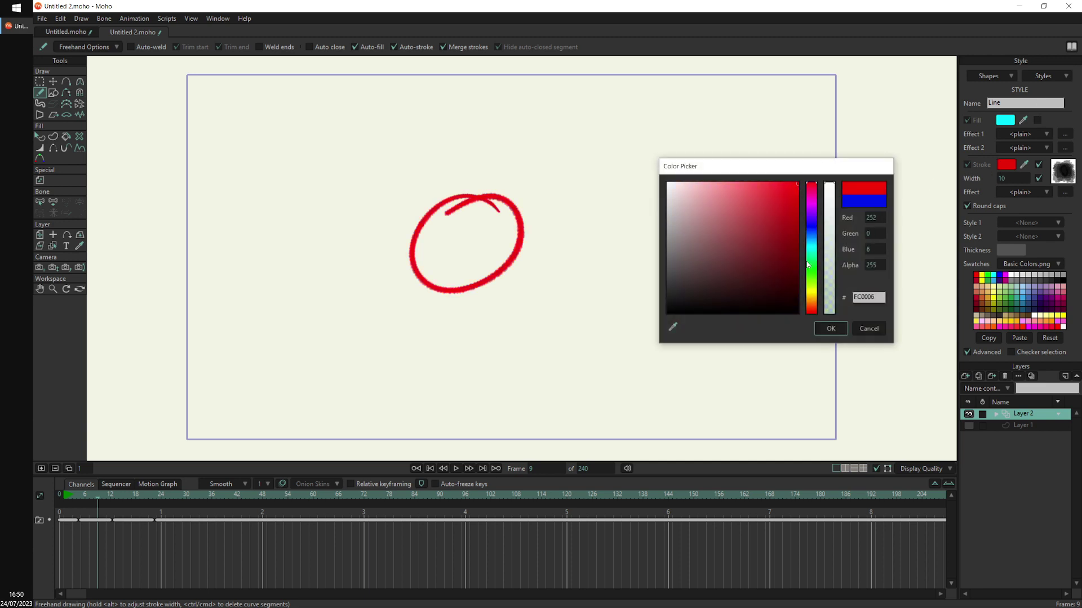
pyautogui.click(831, 329)
pyautogui.moveTo(139, 508)
pyautogui.mouseDown()
pyautogui.moveTo(178, 508)
pyautogui.moveTo(68, 511)
pyautogui.moveTo(169, 513)
pyautogui.moveTo(97, 516)
pyautogui.moveTo(103, 525)
pyautogui.mouseUp()
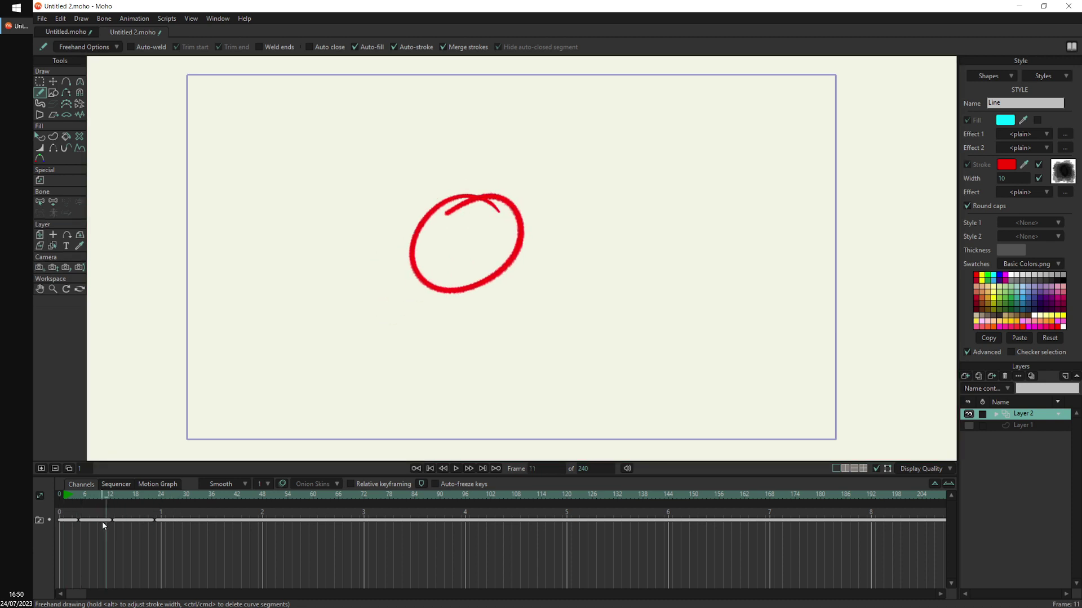
# - Set the Line style's stroke width to 5 and scrub through the drawings to check it
pyautogui.click(1013, 178)
pyautogui.write('5')
pyautogui.press('Return')
pyautogui.moveTo(93, 499); pyautogui.dragTo(128, 521)
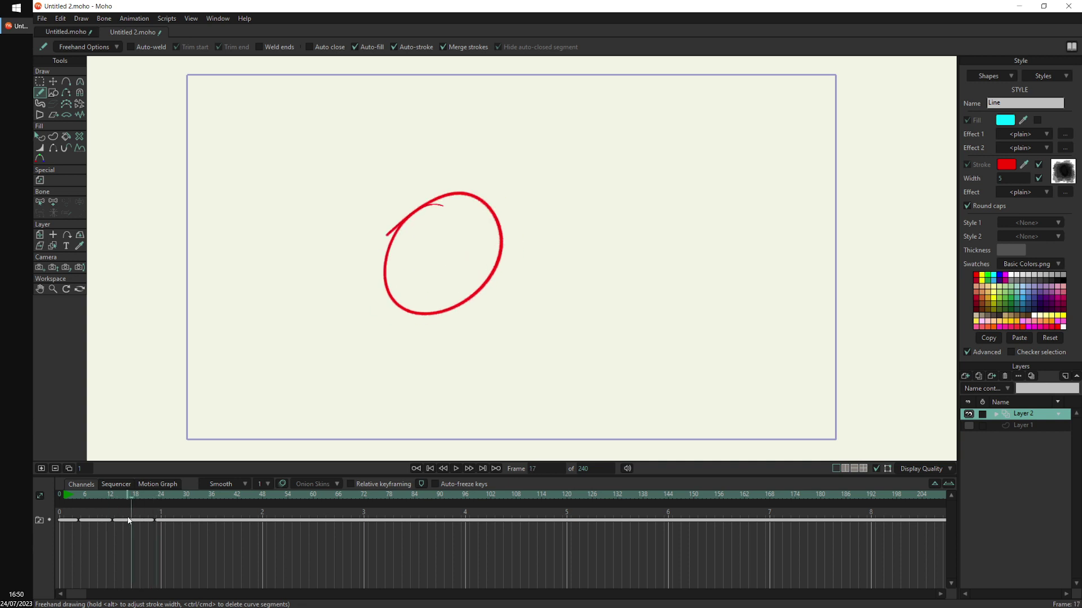
# - Give the Line style the dotted brush Brush511_0_360_50.png with Align brush with curve enabled, and scrub the timeline to check the drawings
pyautogui.click(1063, 172)
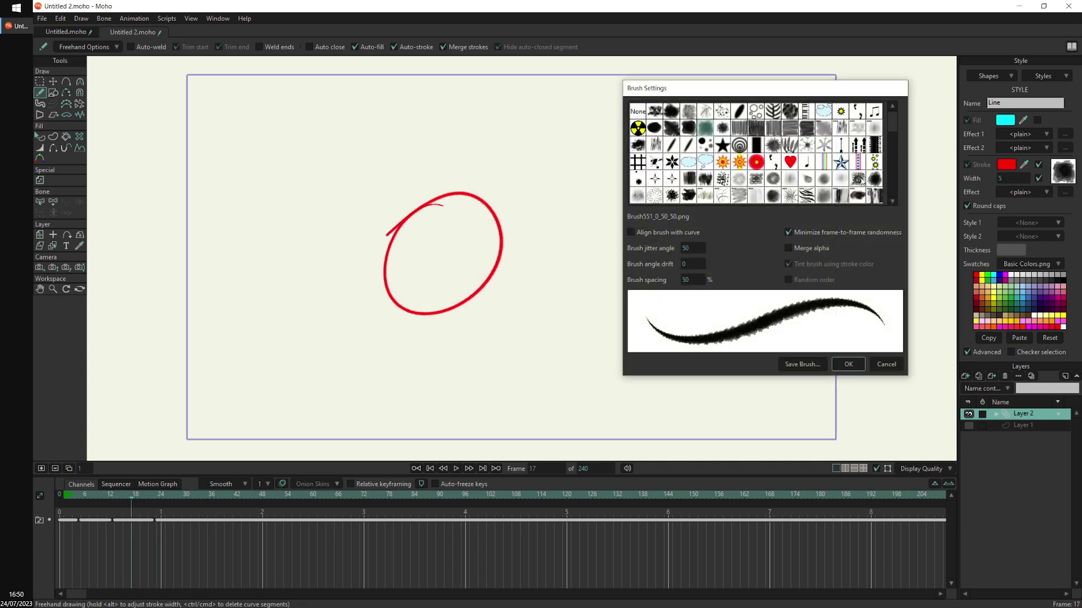
pyautogui.click(723, 145)
pyautogui.click(705, 145)
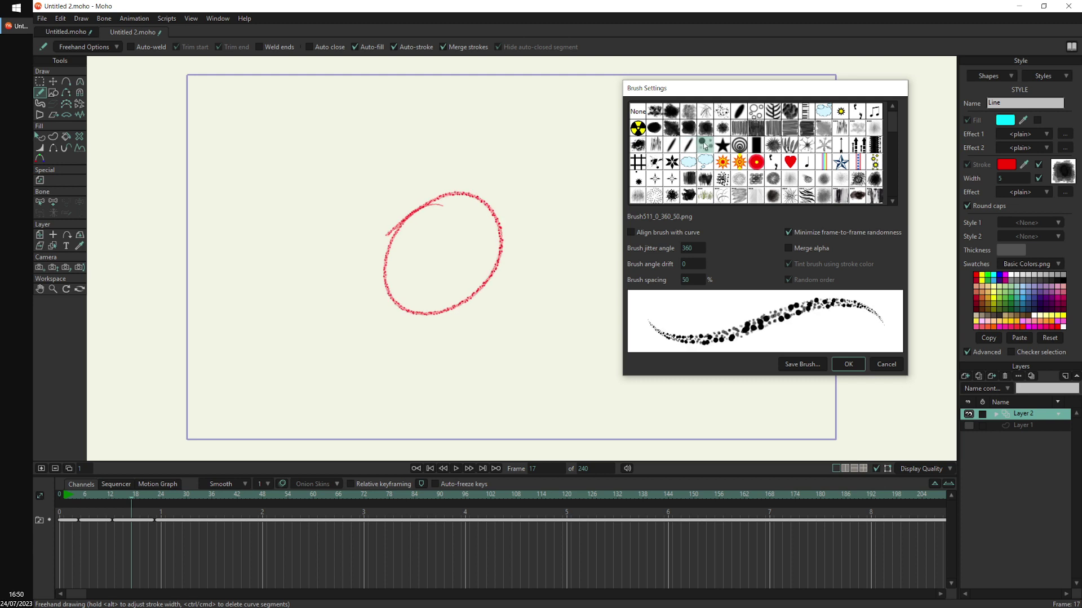
pyautogui.click(704, 233)
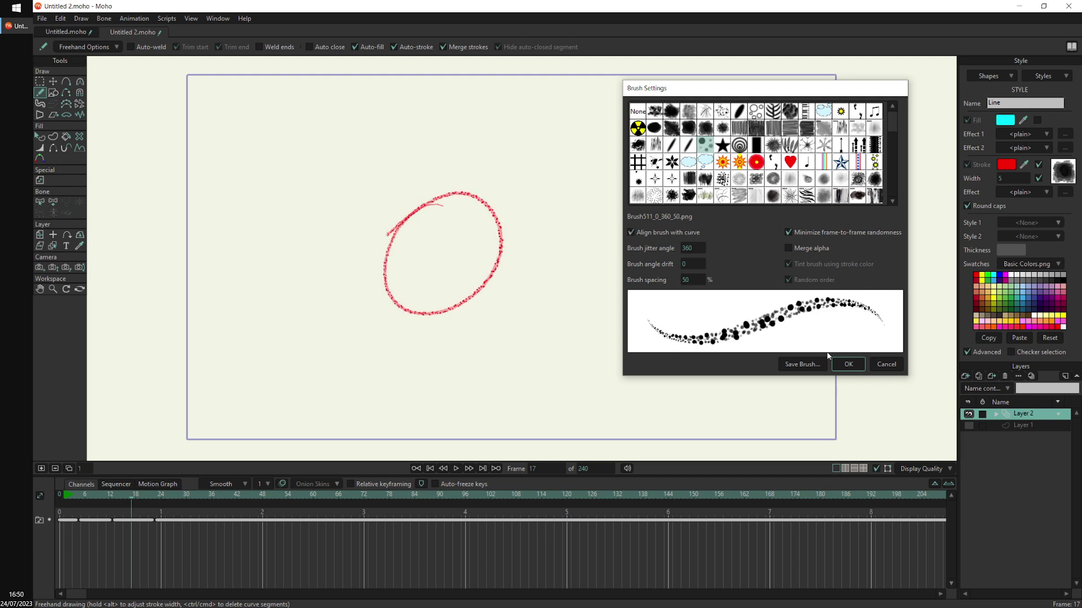
pyautogui.click(847, 364)
pyautogui.moveTo(131, 506)
pyautogui.mouseDown()
pyautogui.moveTo(106, 506)
pyautogui.moveTo(173, 521)
pyautogui.moveTo(80, 522)
pyautogui.moveTo(214, 532)
pyautogui.moveTo(195, 525)
pyautogui.mouseUp()
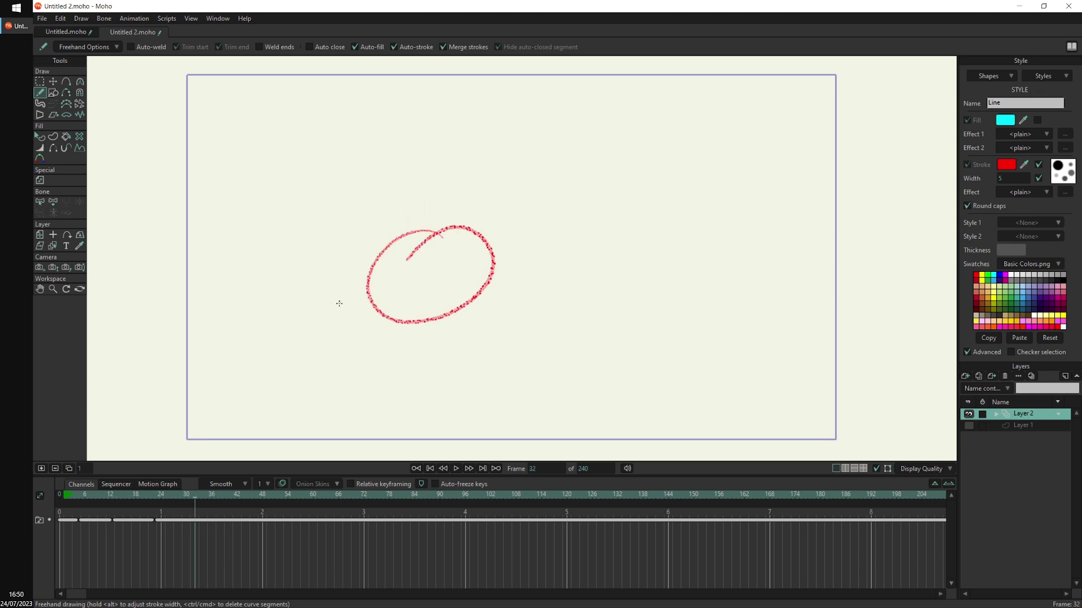
pyautogui.moveTo(189, 497); pyautogui.dragTo(265, 532)
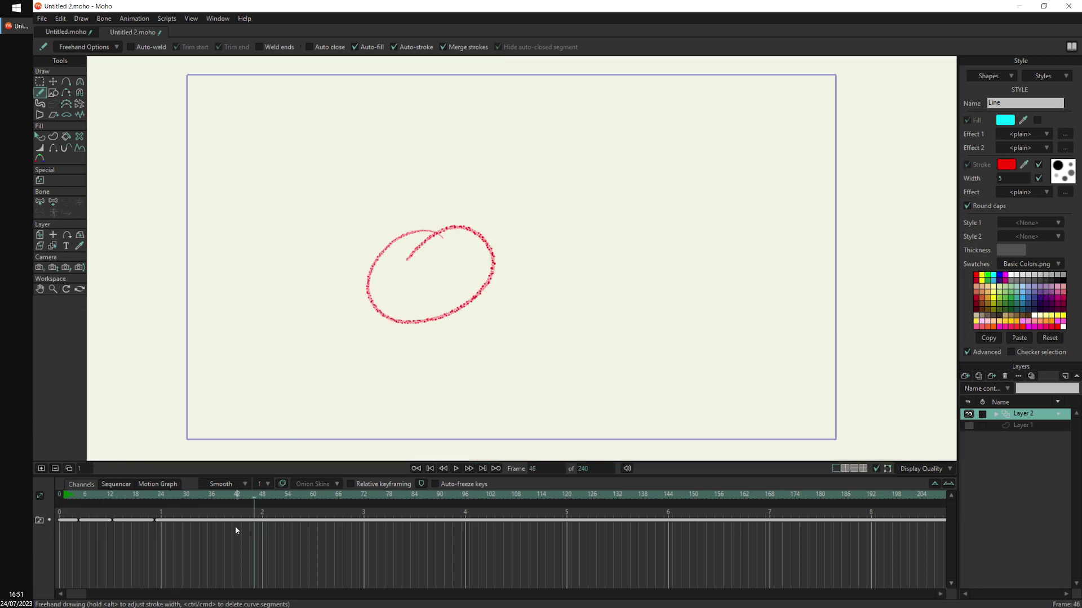